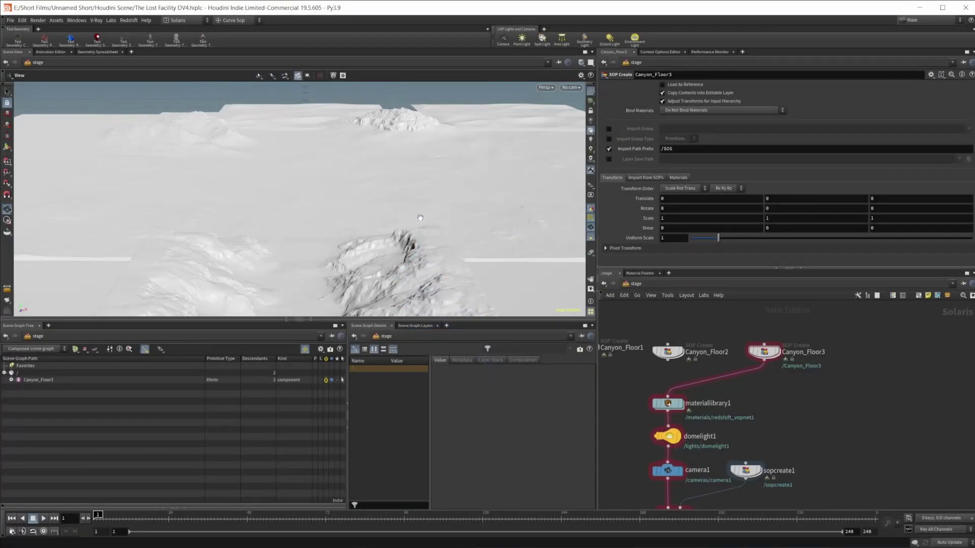
Open the geometry network inside the Canyon_Floor3 SOP Create node and bring its whole node graph into view
drag(386, 209, 409, 201)
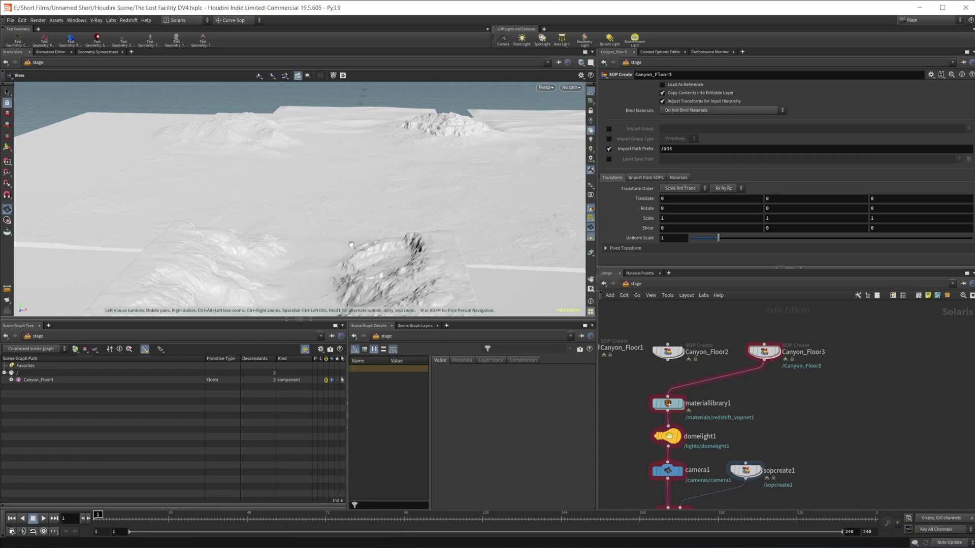
double_click(765, 353)
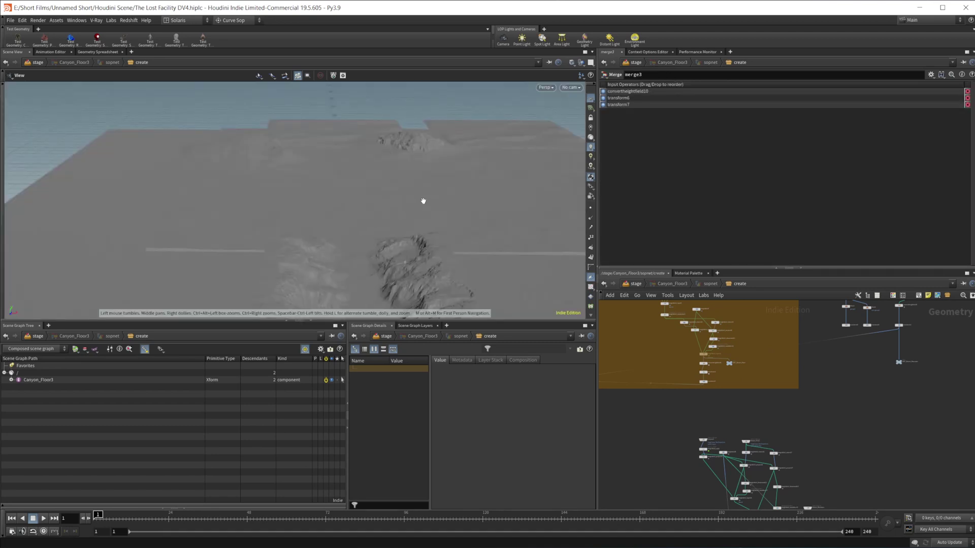
drag(390, 195, 416, 200)
middle_drag(828, 384, 831, 438)
scroll(830, 437, down, 4)
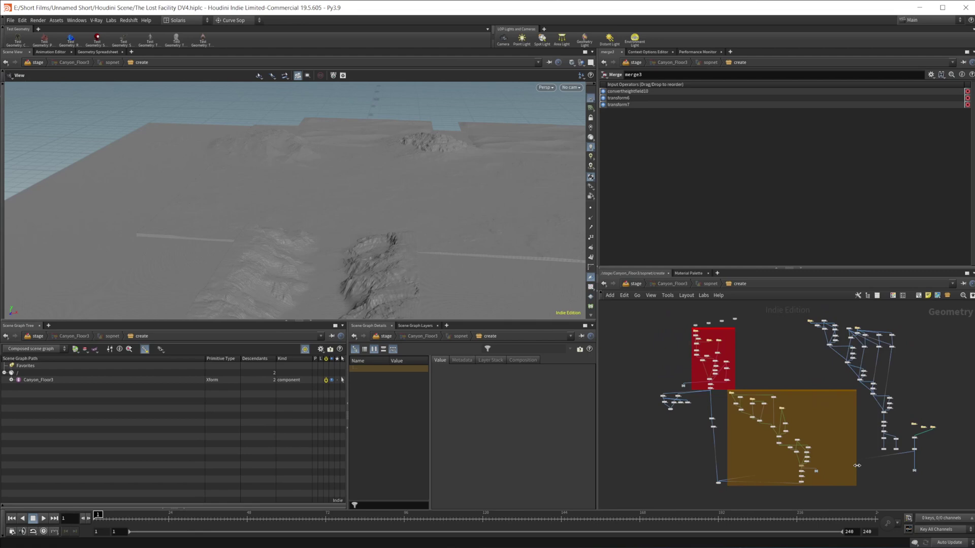
Examine the full terrain node graph, including the red and orange network boxes and their heightfield branches
drag(662, 318, 945, 492)
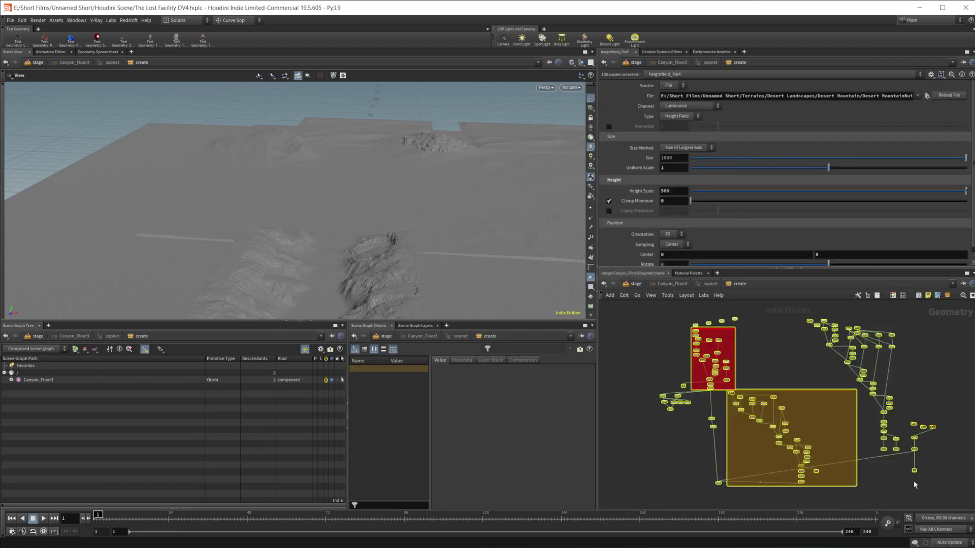
click(828, 373)
scroll(815, 412, up, 3)
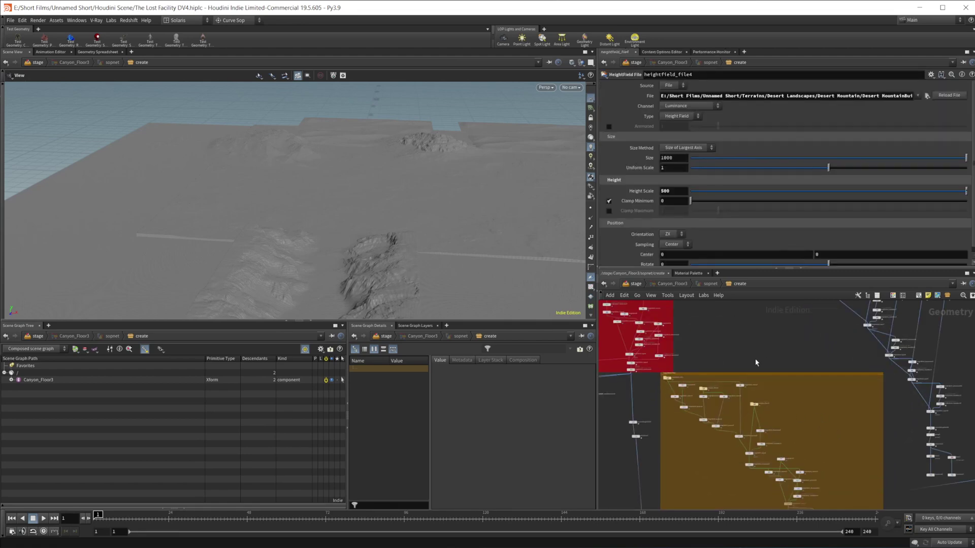
middle_drag(755, 339, 806, 393)
scroll(853, 410, up, 3)
scroll(811, 352, down, 2)
scroll(812, 354, down, 3)
middle_drag(736, 464, 724, 420)
middle_drag(822, 447, 782, 445)
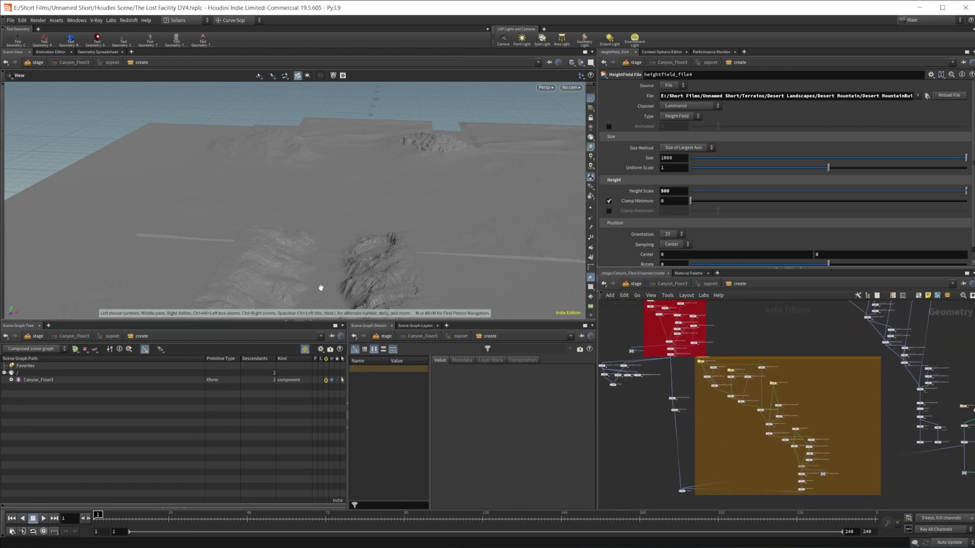
Inspect the canyon walls, desert floor and distant mountains of the finished terrain from several angles
drag(301, 278, 318, 310)
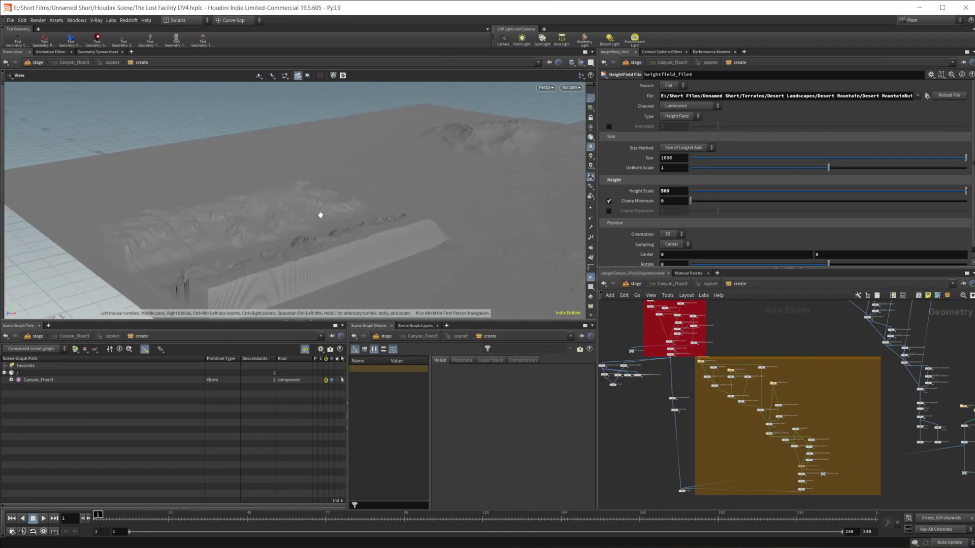
drag(258, 234, 311, 220)
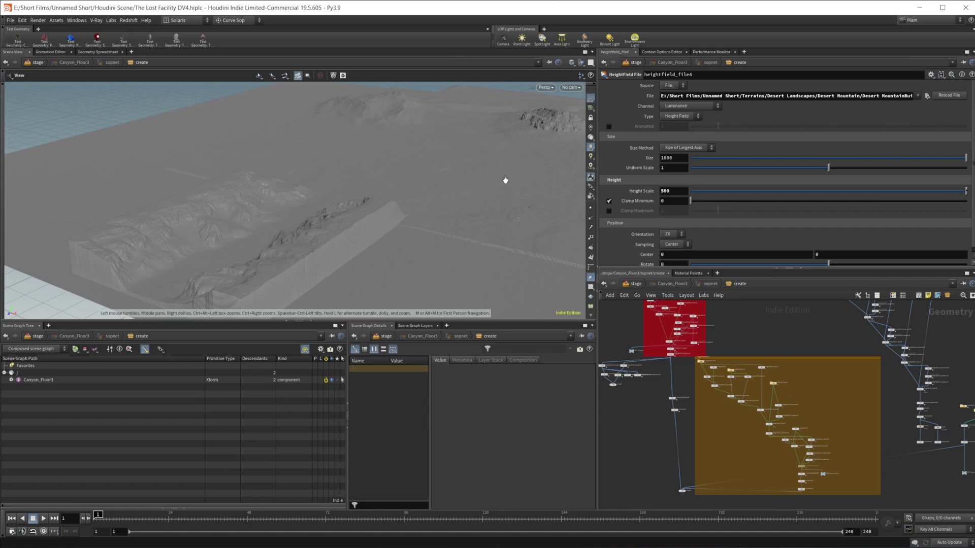
drag(505, 181, 553, 170)
middle_drag(459, 155, 406, 203)
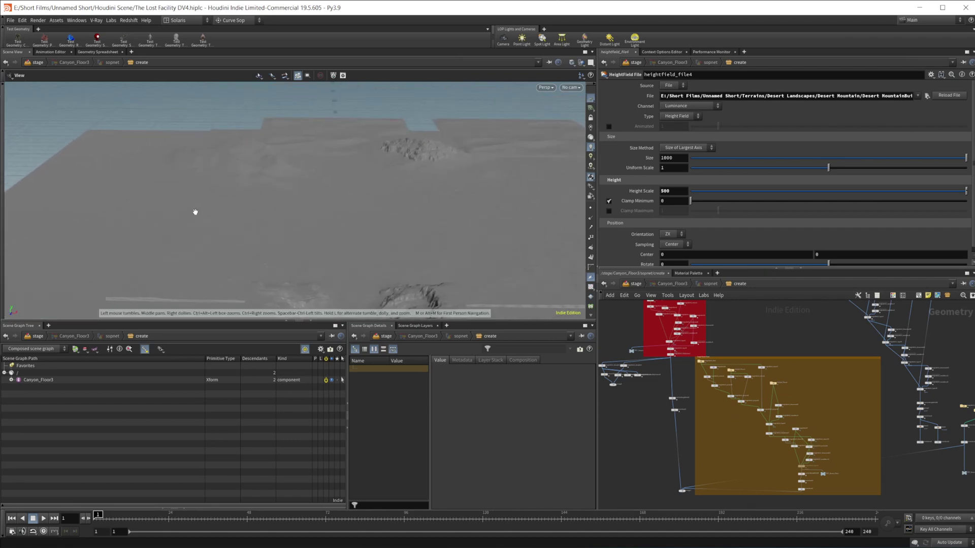
drag(195, 212, 450, 192)
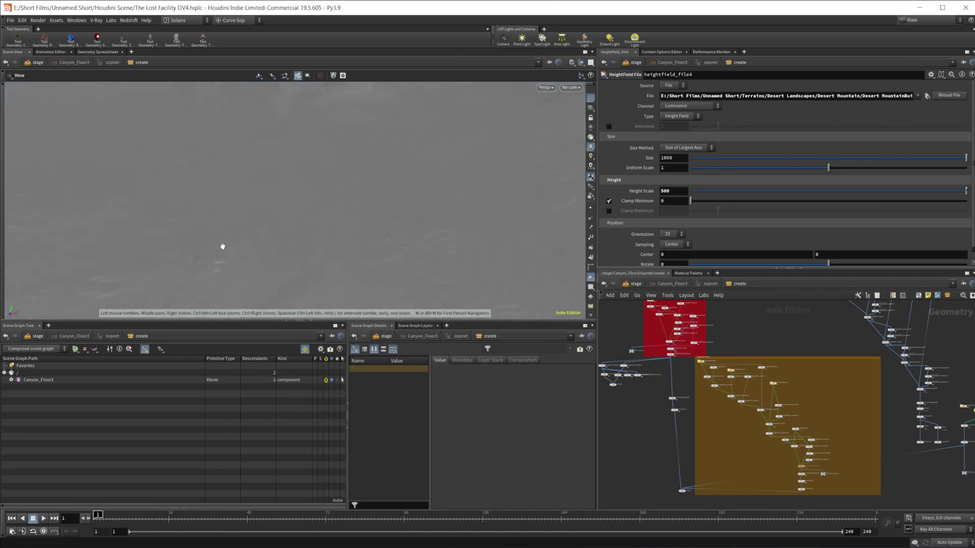
drag(537, 278, 498, 270)
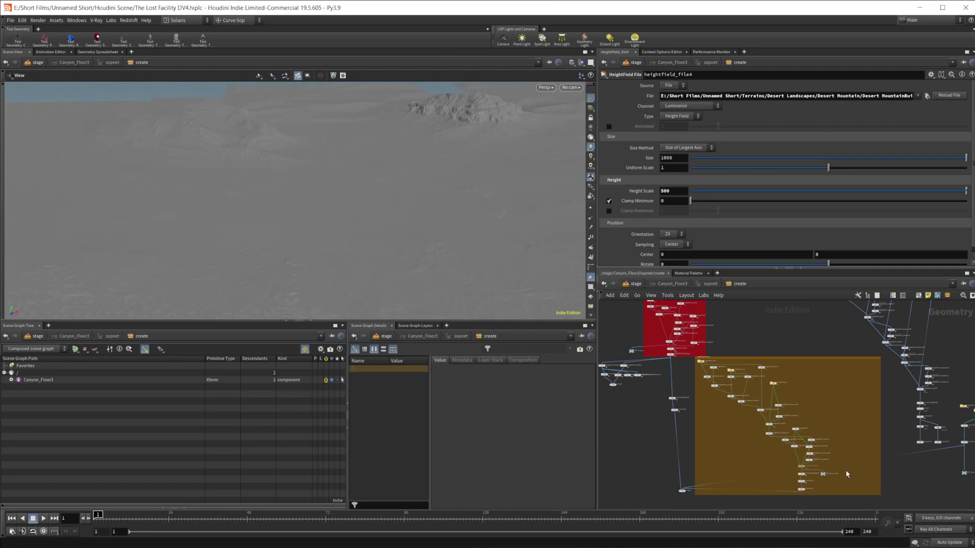
Select the four nodes of the mountain branch beside the orange network box and examine the mountains in the terrain
middle_drag(869, 417, 725, 431)
middle_drag(836, 454, 807, 386)
drag(735, 338, 836, 404)
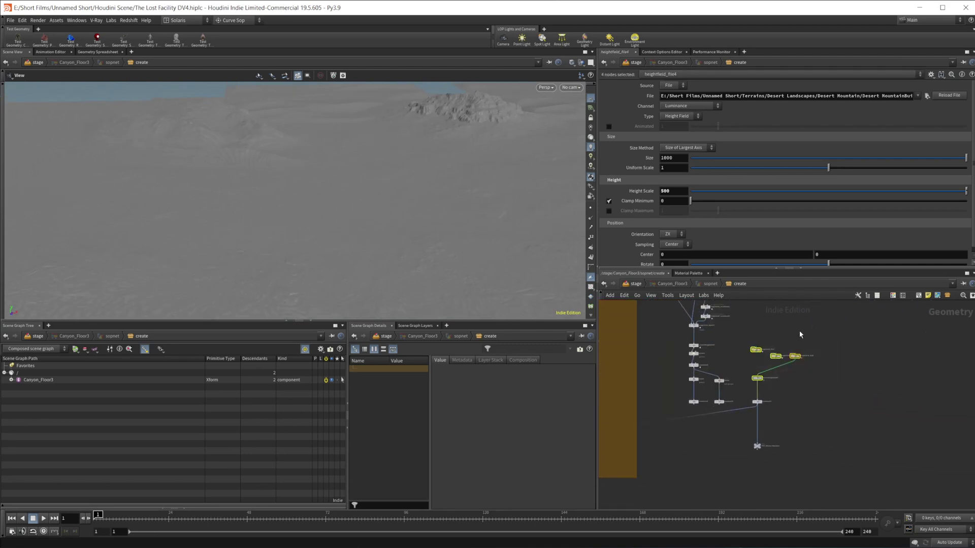
middle_drag(799, 331, 885, 356)
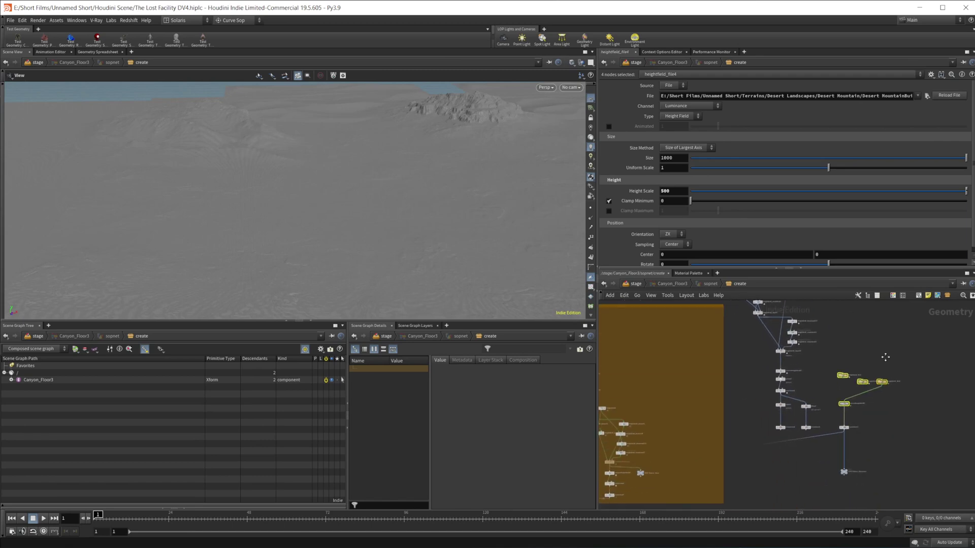
middle_drag(337, 212, 404, 249)
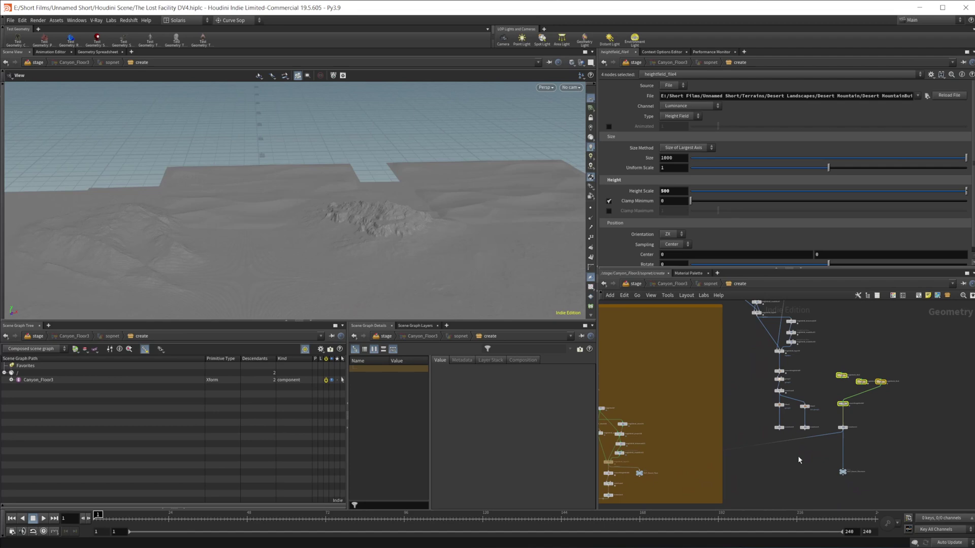
Locate the separate node tree below the network boxes and examine the canyon, floor and mountain transitions in the terrain
middle_drag(786, 465, 840, 387)
middle_drag(824, 436, 837, 305)
middle_drag(246, 238, 271, 146)
scroll(273, 202, down, 2)
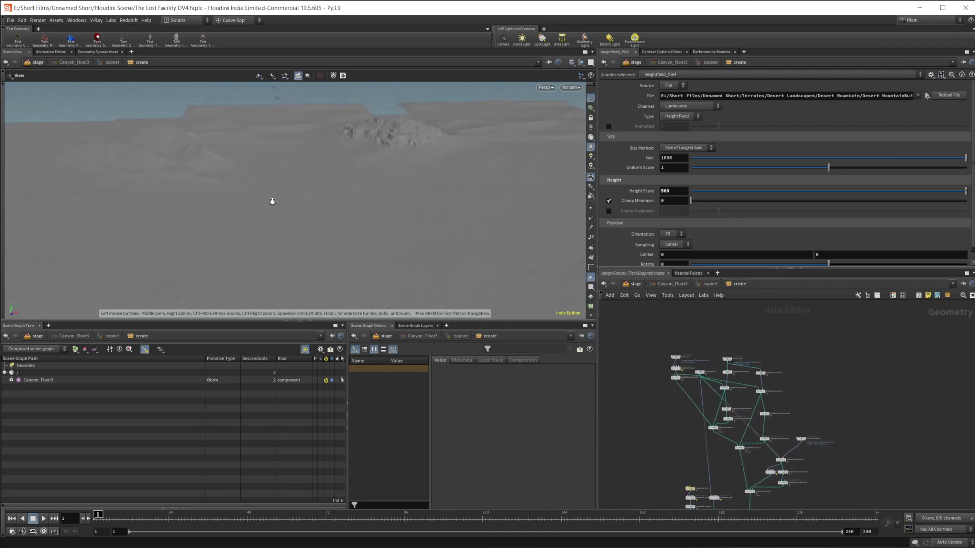
scroll(362, 239, down, 1)
middle_drag(361, 239, 382, 165)
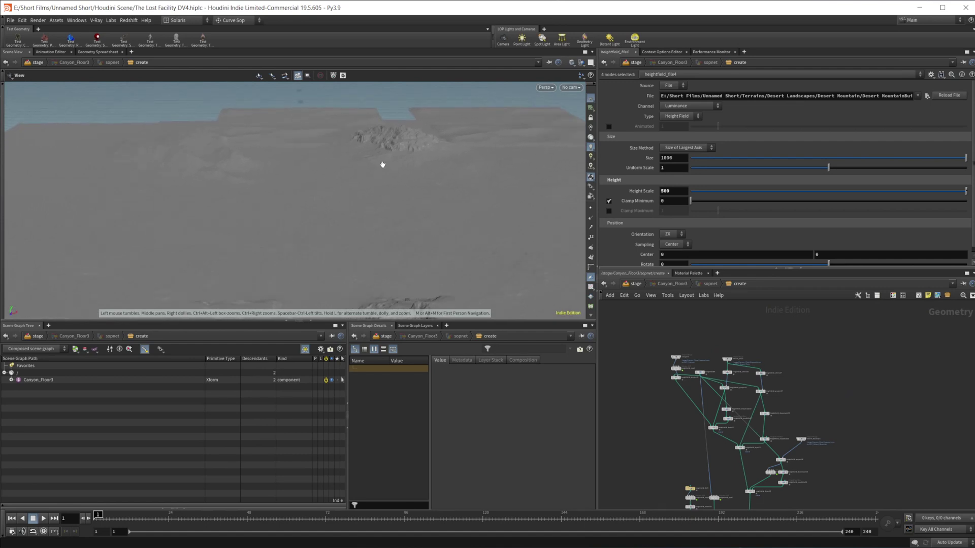
scroll(339, 129, up, 2)
drag(472, 161, 394, 176)
drag(247, 155, 297, 217)
drag(420, 190, 407, 206)
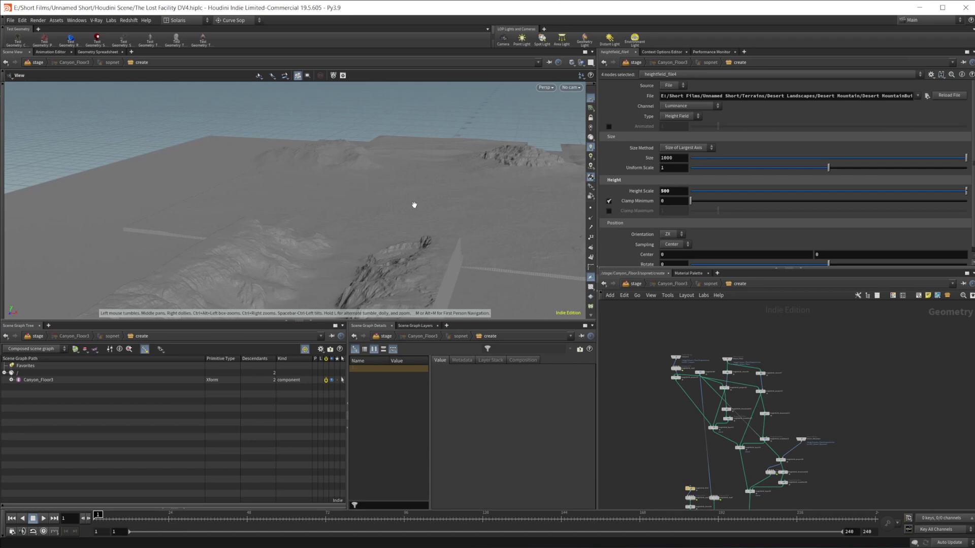
Display the output of the Canyon1 Object Merge node at the start of the lower node tree
scroll(695, 342, up, 8)
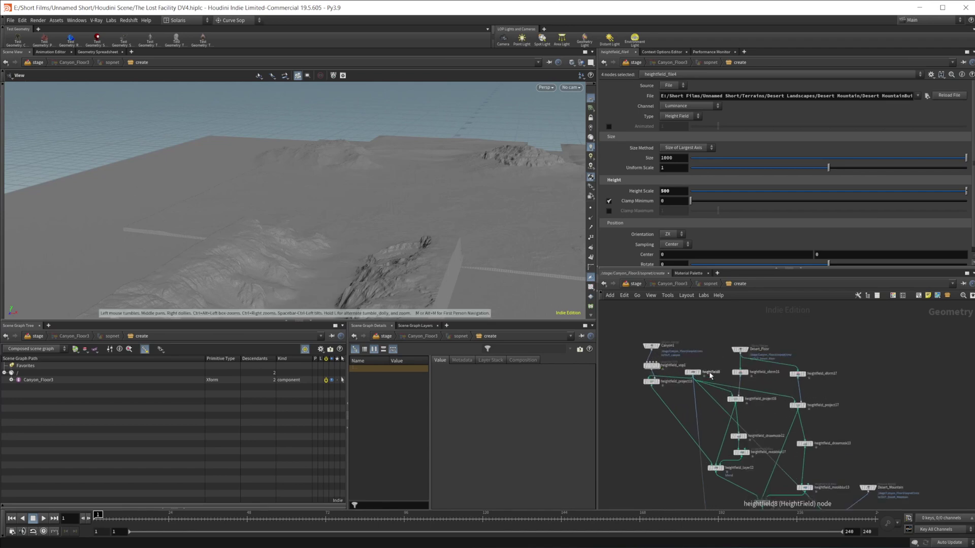
middle_drag(697, 339, 723, 358)
mouse_move(642, 359)
click(652, 338)
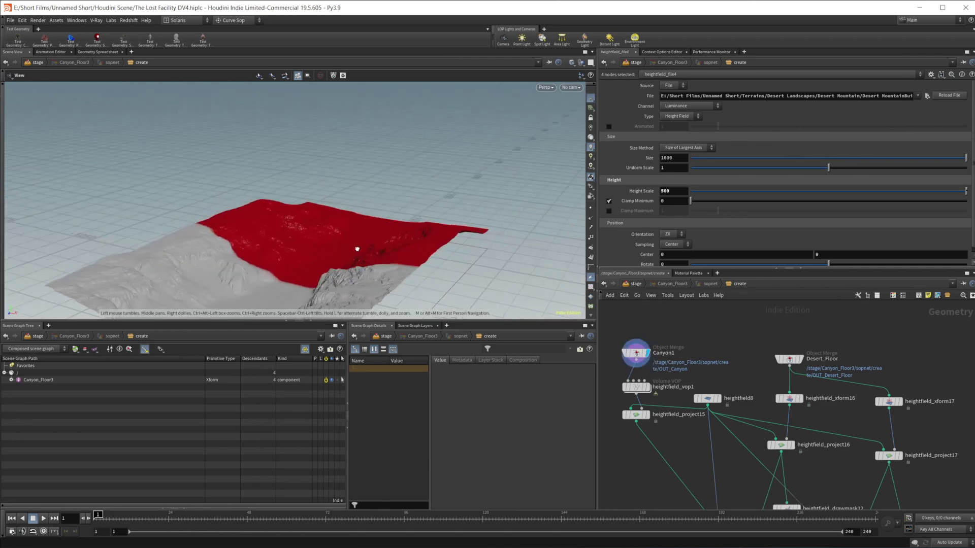
Locate and select the OUT_Desert_Floor null at the end of the orange network box's node chain
middle_drag(706, 364, 811, 427)
scroll(807, 426, down, 3)
middle_drag(762, 374, 759, 394)
scroll(759, 394, down, 4)
middle_drag(736, 347, 800, 435)
scroll(838, 436, up, 4)
middle_drag(923, 416, 865, 418)
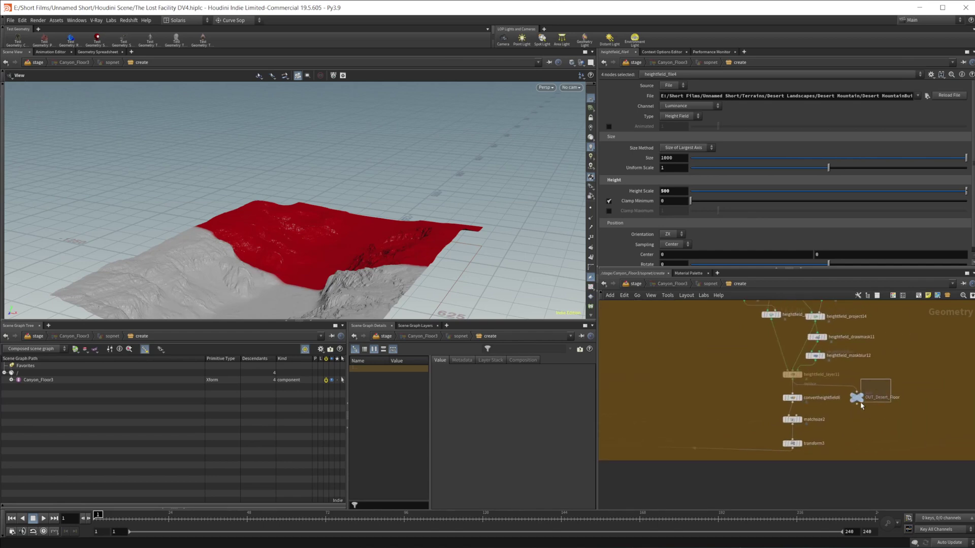
drag(861, 406, 862, 407)
Look over the canyon and desert floor branches and locate the OUT_Desert_Mountain null
middle_drag(608, 376, 797, 390)
scroll(751, 402, down, 5)
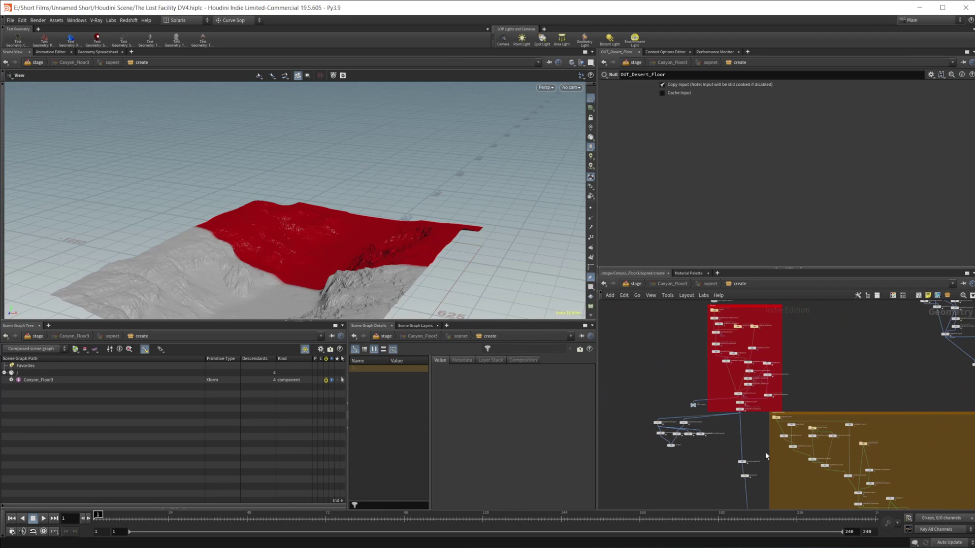
middle_drag(938, 469, 594, 337)
scroll(758, 479, up, 7)
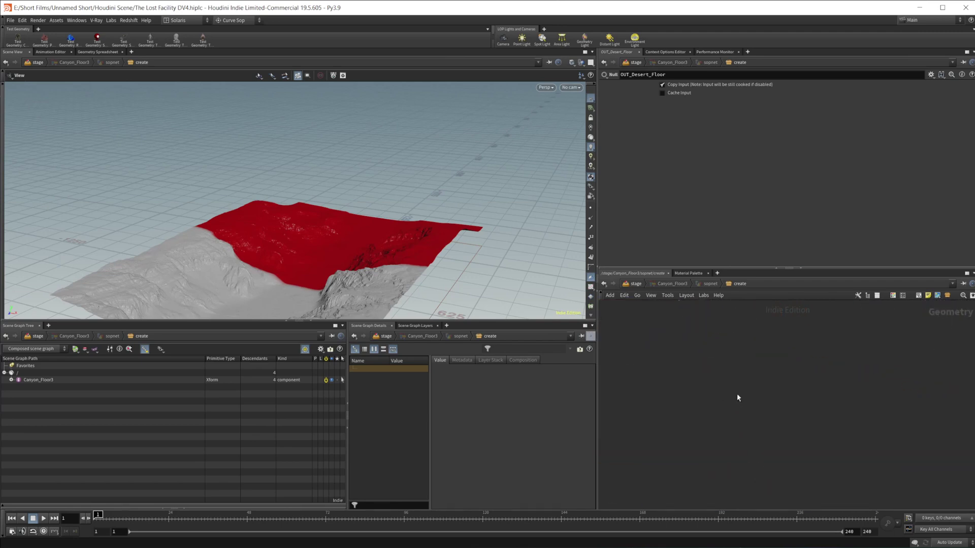
middle_drag(731, 347, 816, 476)
middle_drag(694, 449, 912, 423)
scroll(805, 430, down, 6)
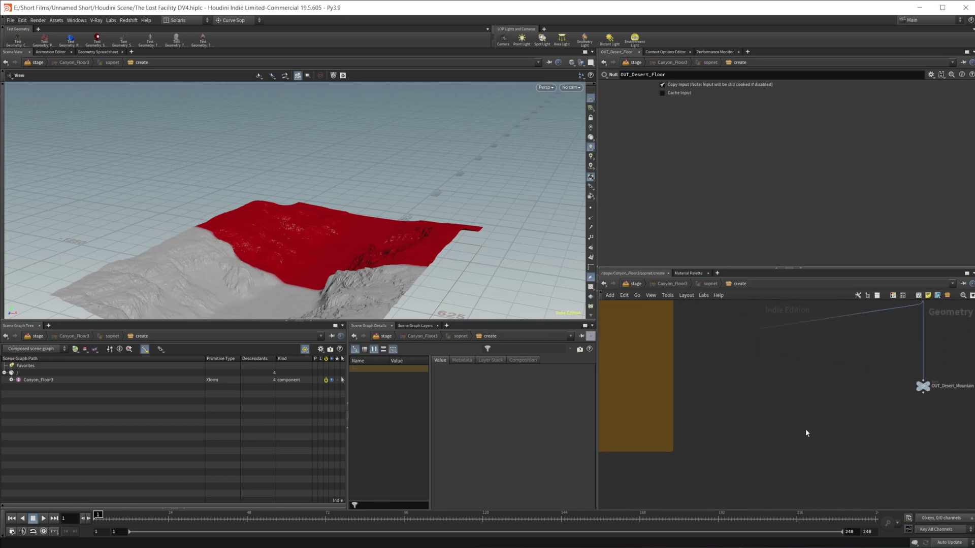
Return to the lower node tree and display the output of heightfield_vop1 below Canyon1
middle_drag(687, 452, 879, 332)
scroll(865, 357, up, 6)
middle_drag(806, 393, 762, 296)
click(654, 363)
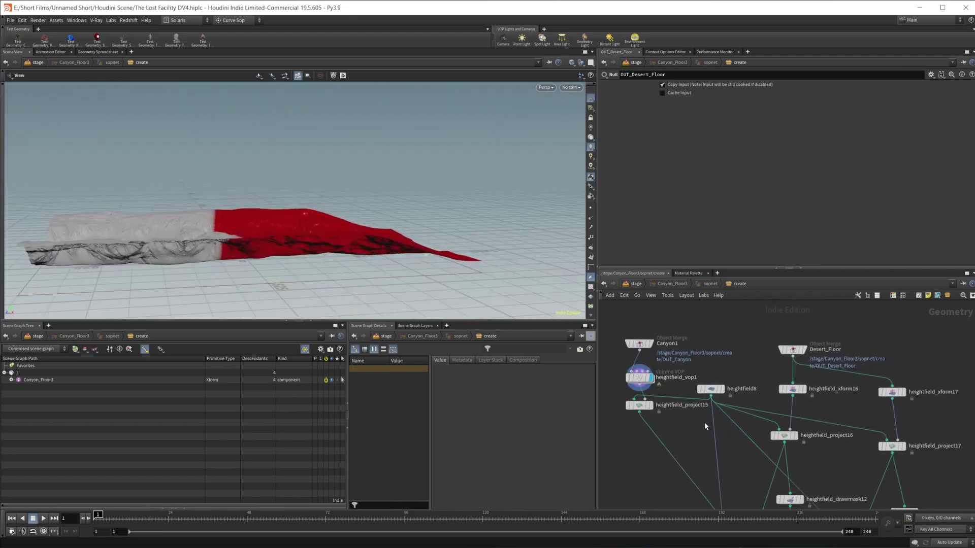
Display heightfield_project15 and inspect the canyon projected onto the larger heightfield
mouse_move(642, 409)
click(656, 392)
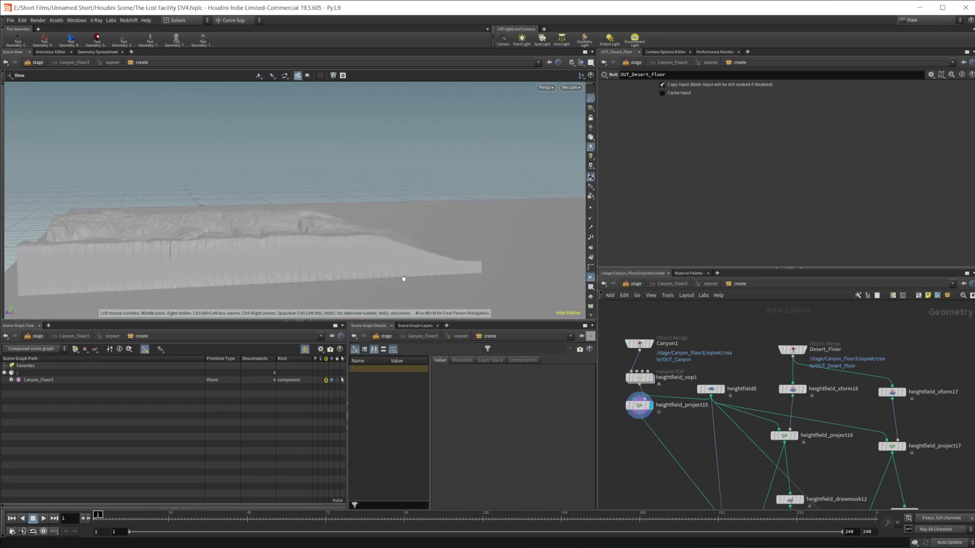
drag(474, 230, 323, 285)
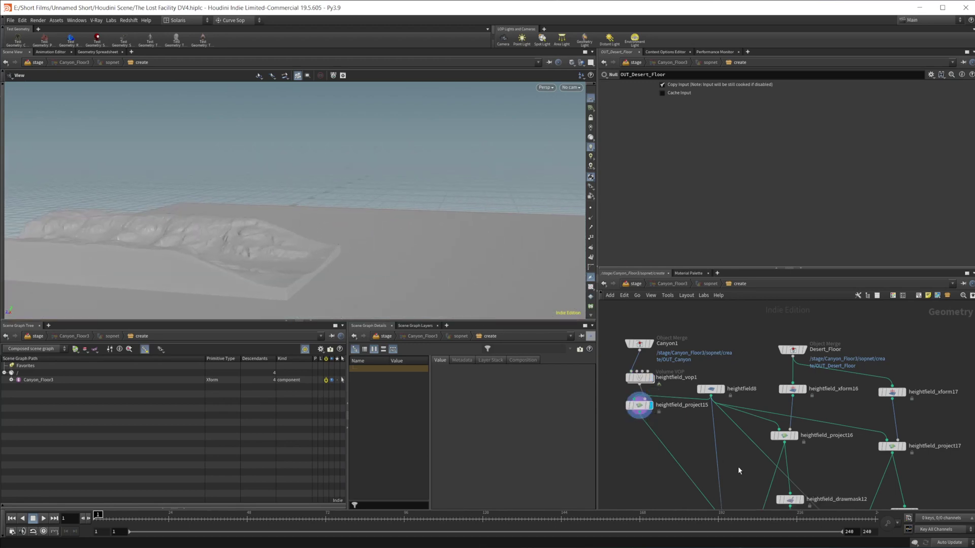
middle_drag(723, 454, 776, 405)
middle_drag(676, 352, 663, 403)
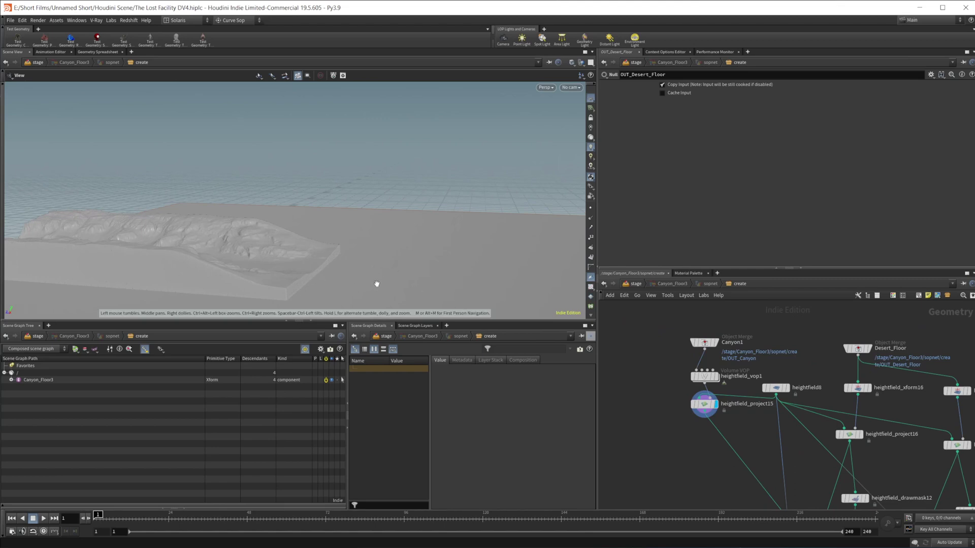
middle_drag(741, 439, 677, 428)
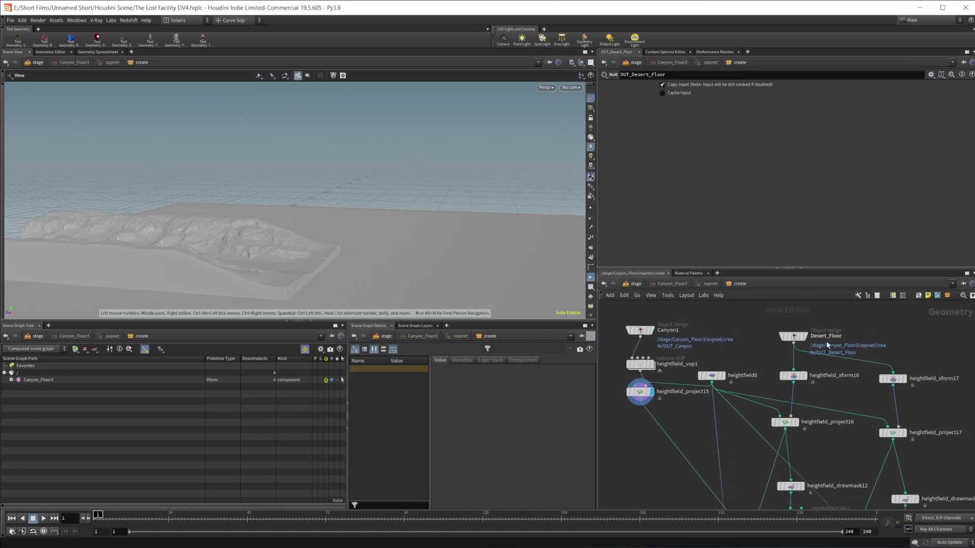
Display the Desert_Floor Object Merge output, followed by its transformed version from heightfield_xform16
click(813, 323)
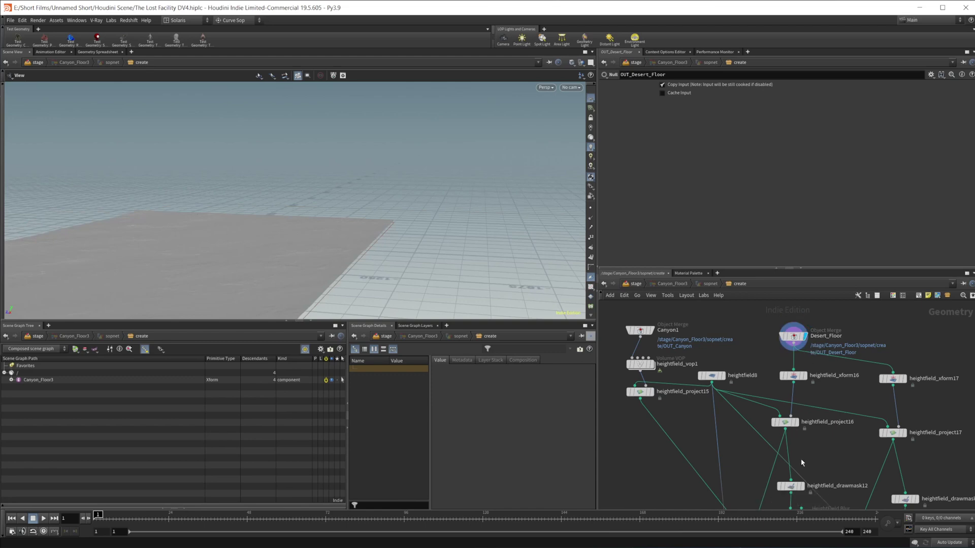
click(807, 362)
middle_drag(822, 427, 808, 353)
drag(328, 269, 396, 292)
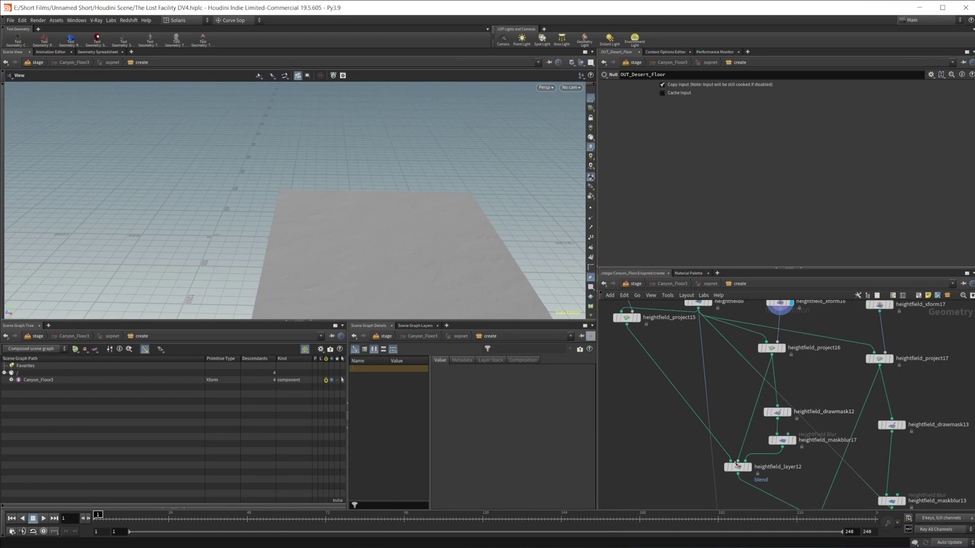
Display heightfield_project16 to view the desert floor projected onto the base heightfield
mouse_move(738, 463)
middle_drag(664, 355, 708, 363)
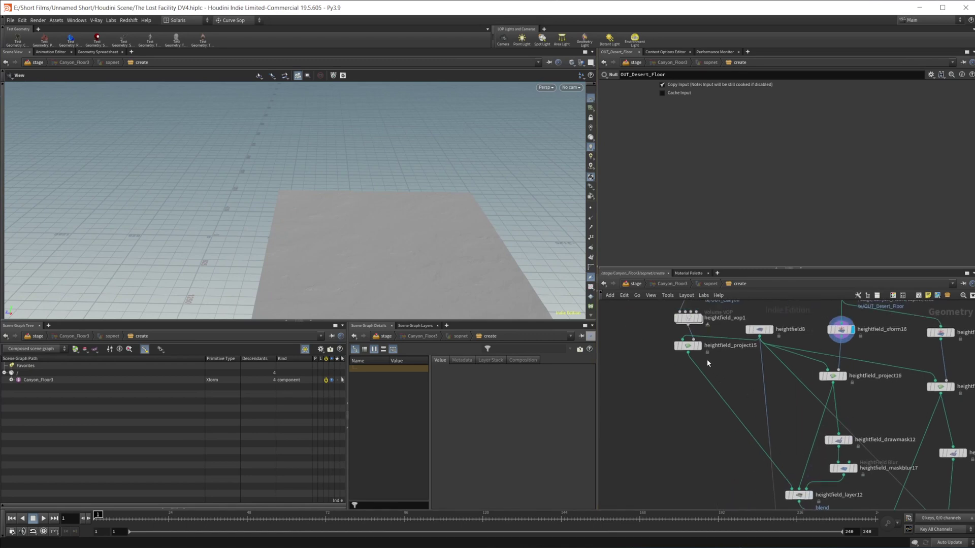
click(846, 366)
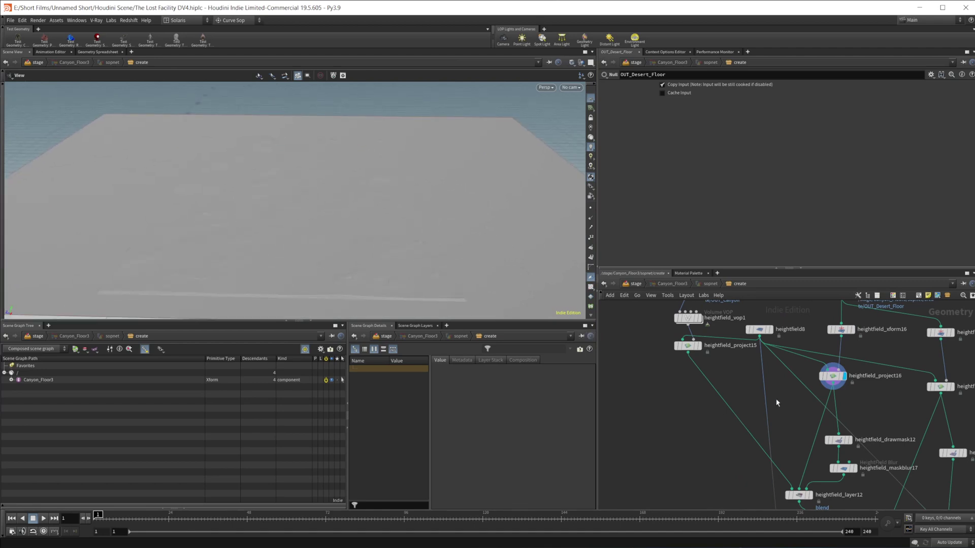
Review the heightfield8 size and center parameters, the projected floor, and the layer nodes further down the tree
click(759, 331)
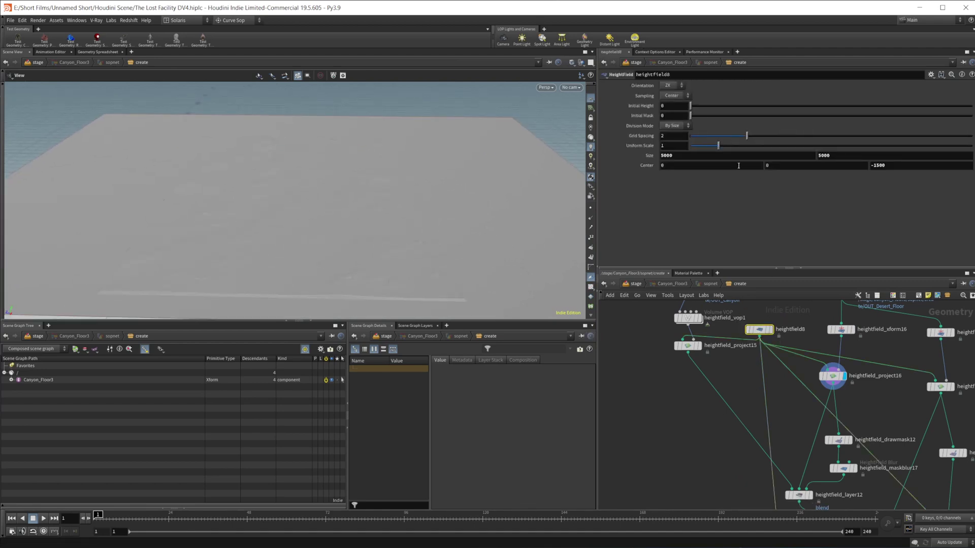
scroll(341, 244, down, 3)
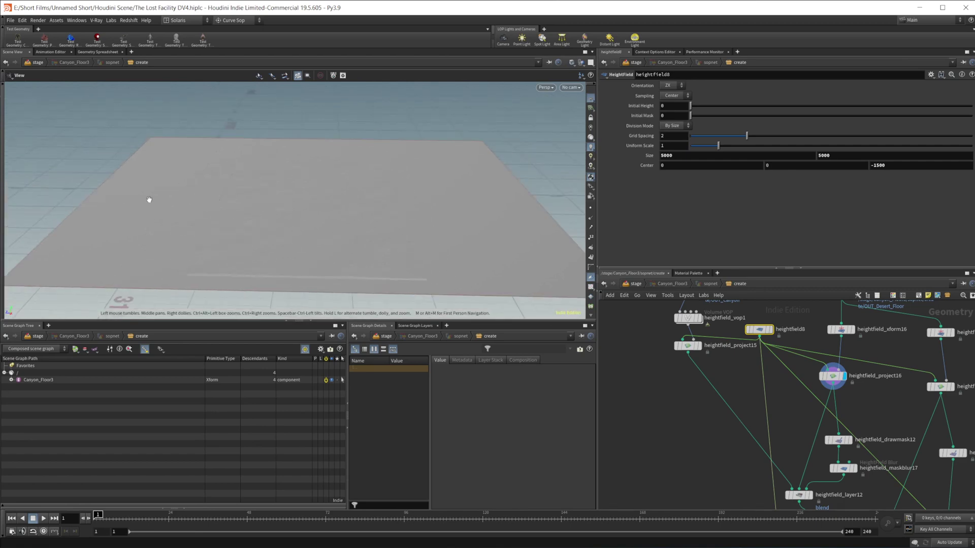
middle_drag(701, 427, 684, 394)
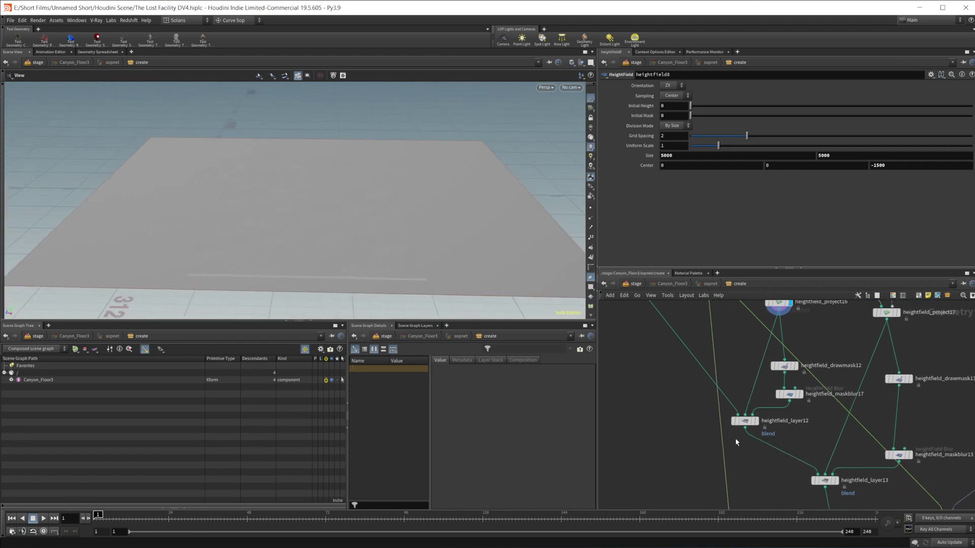
Display and select heightfield_layer12, and inspect the canyon blended with the desert floor up close
mouse_move(743, 425)
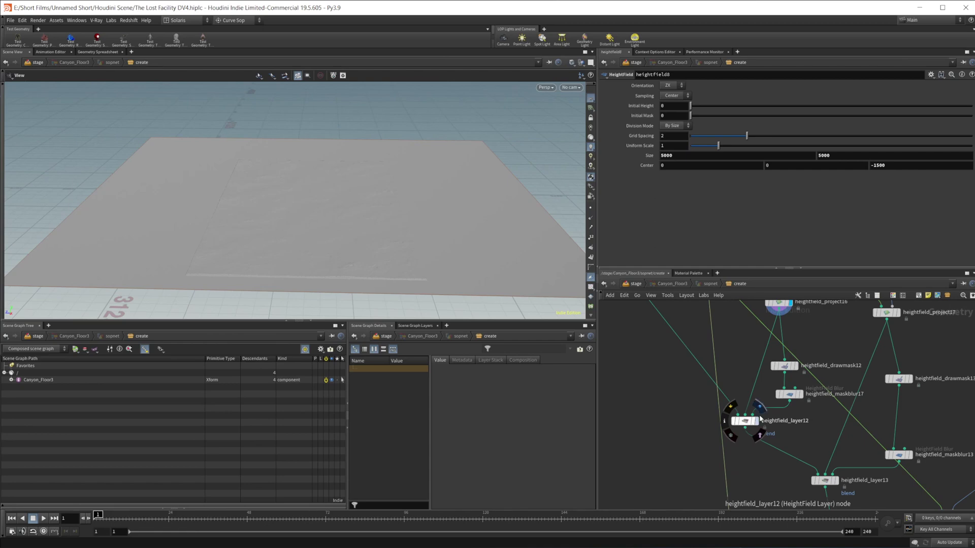
click(756, 421)
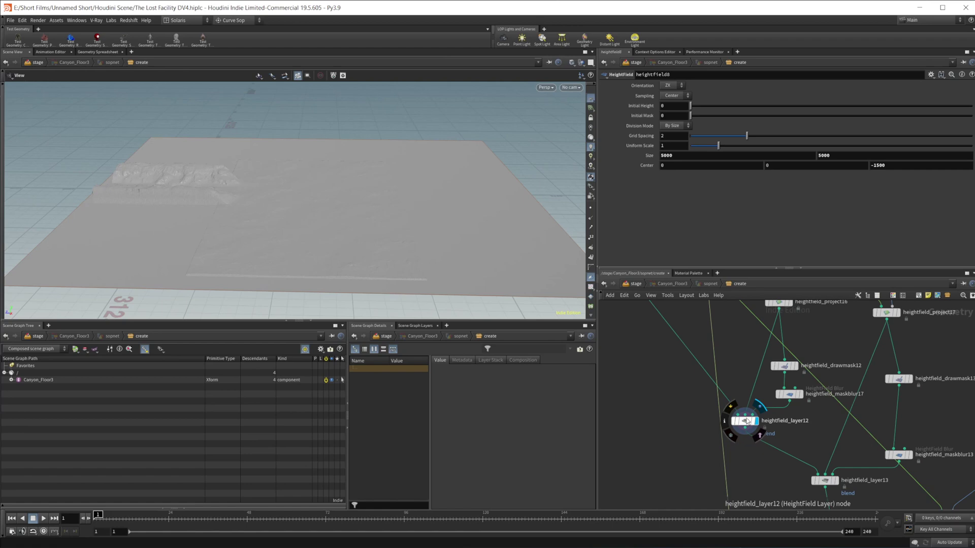
click(744, 421)
scroll(96, 178, up, 5)
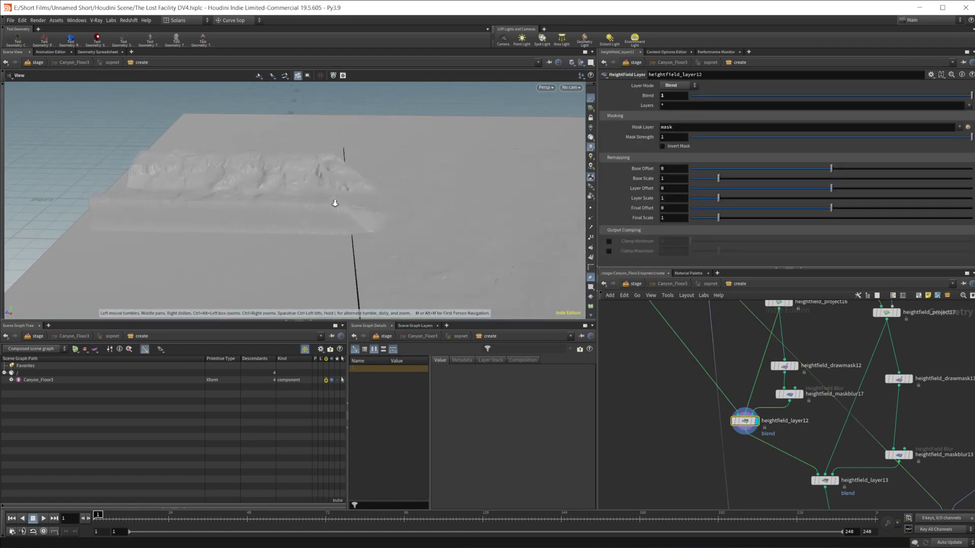
mouse_move(335, 203)
mouse_down()
mouse_move(317, 204)
mouse_move(341, 213)
mouse_move(351, 191)
mouse_up()
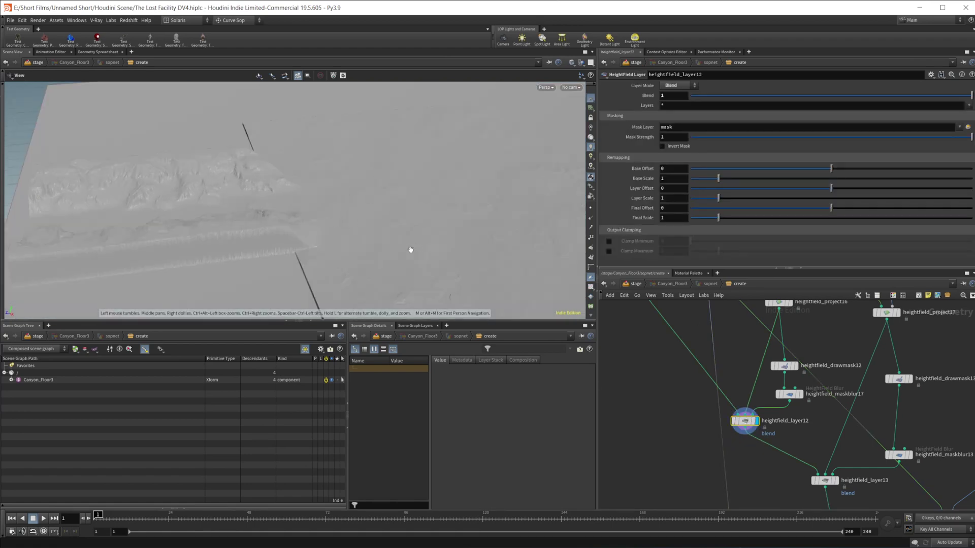
drag(410, 250, 387, 218)
Display the drawn mask from heightfield_drawmask12, followed by its blurred version from heightfield_maskblur17
middle_drag(801, 439, 749, 465)
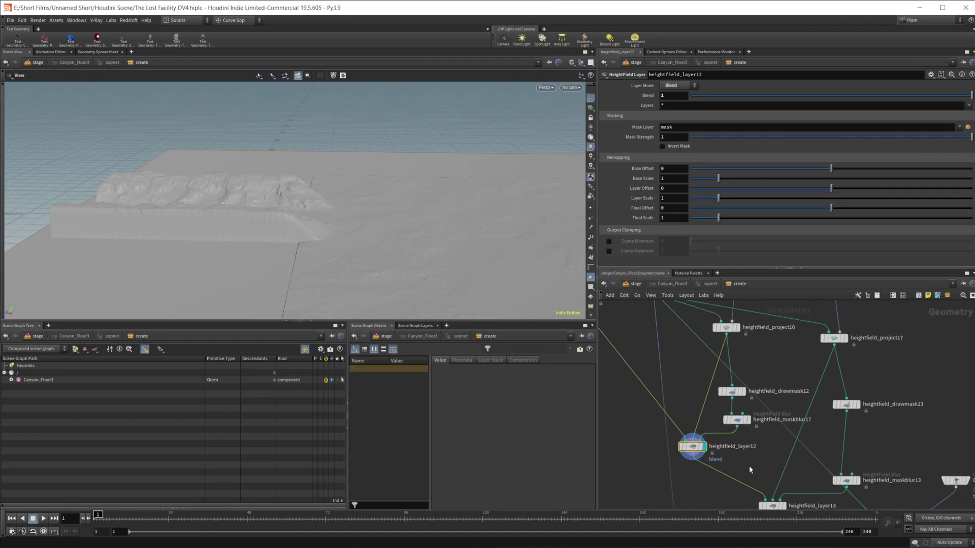
mouse_move(785, 368)
middle_down()
mouse_move(772, 432)
mouse_move(792, 375)
middle_up()
scroll(791, 377, up, 2)
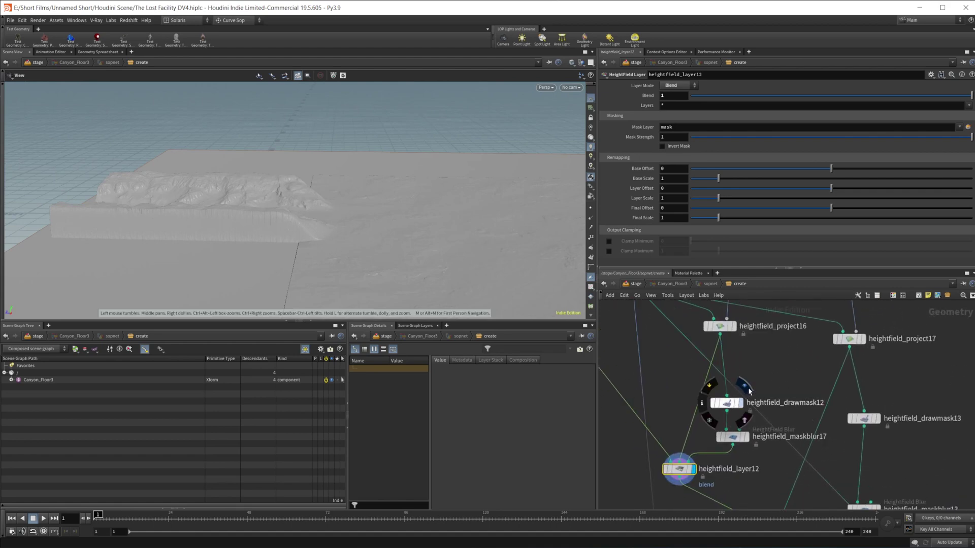
click(741, 403)
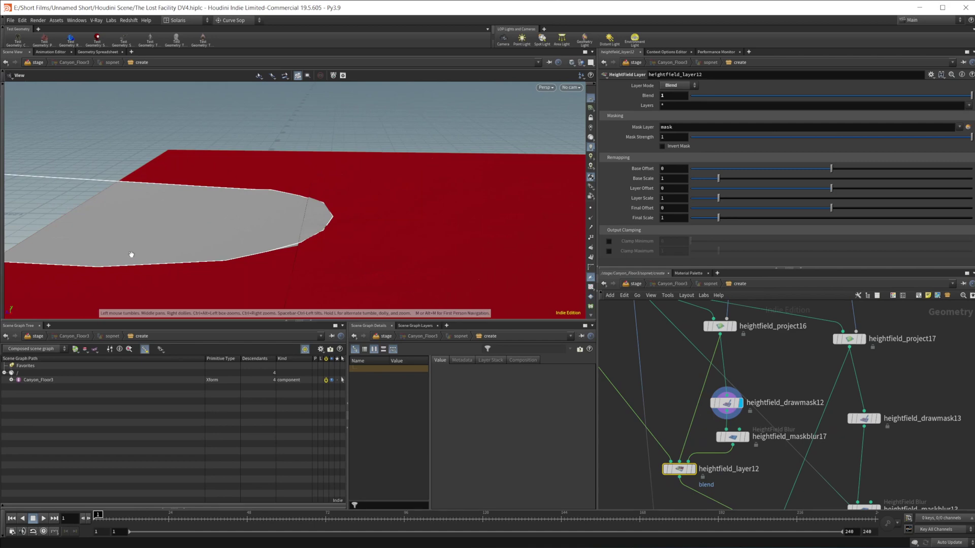
click(746, 436)
Display heightfield_layer12 again and examine the masked transition between the canyon walls and the desert floor
middle_drag(692, 474, 690, 417)
click(690, 412)
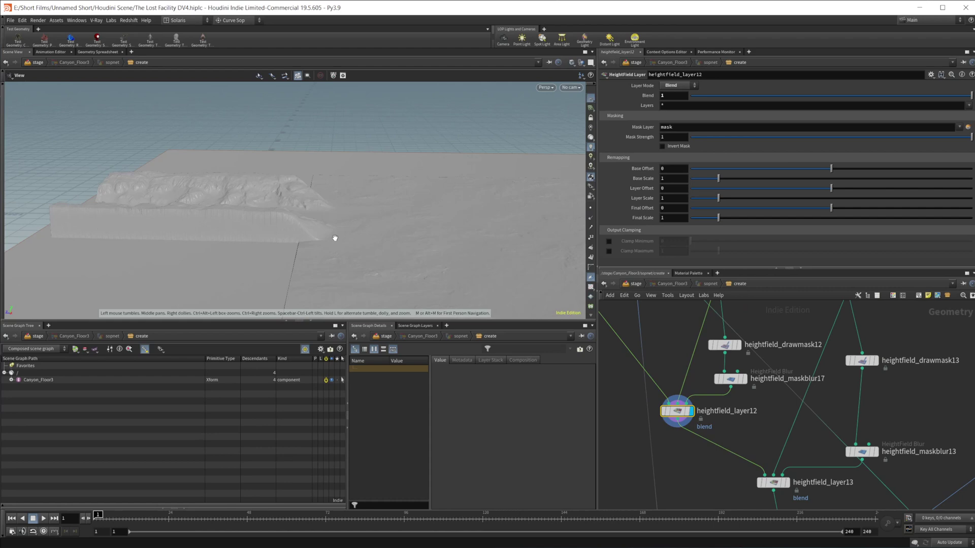
drag(335, 230, 310, 238)
right_drag(350, 228, 716, 179)
right_drag(323, 217, 275, 217)
drag(276, 217, 414, 222)
drag(342, 192, 224, 256)
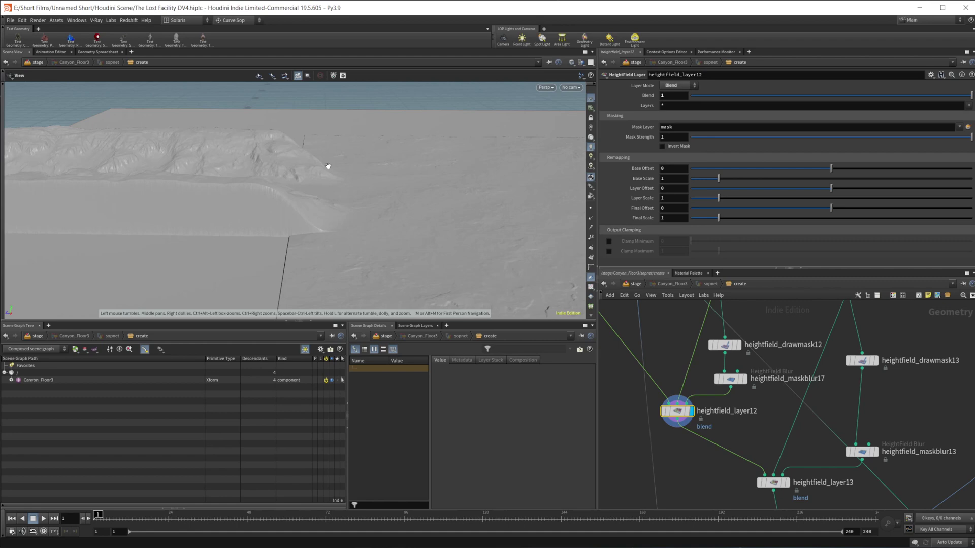
Display heightfield_xform17 and view the whole second transformed copy of the desert floor
scroll(732, 428, down, 5)
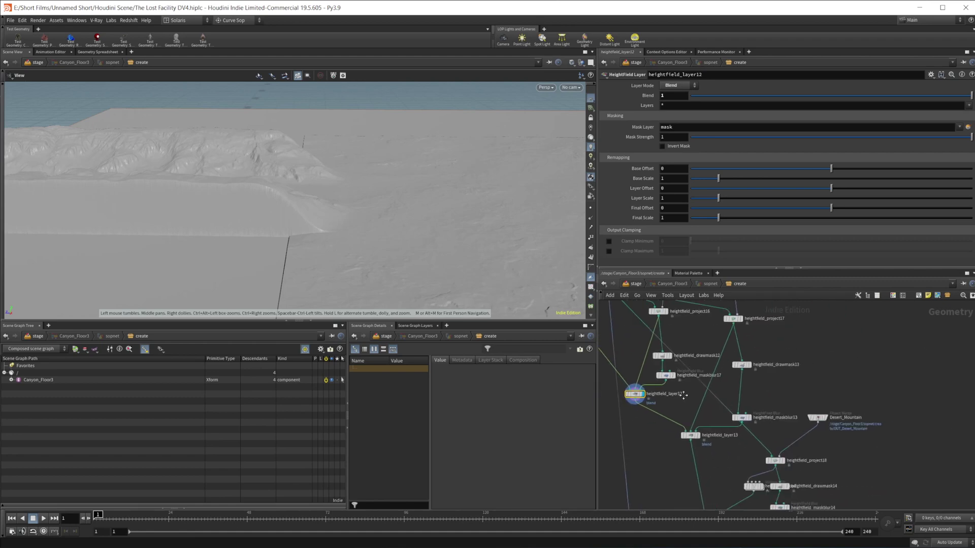
scroll(689, 367, up, 2)
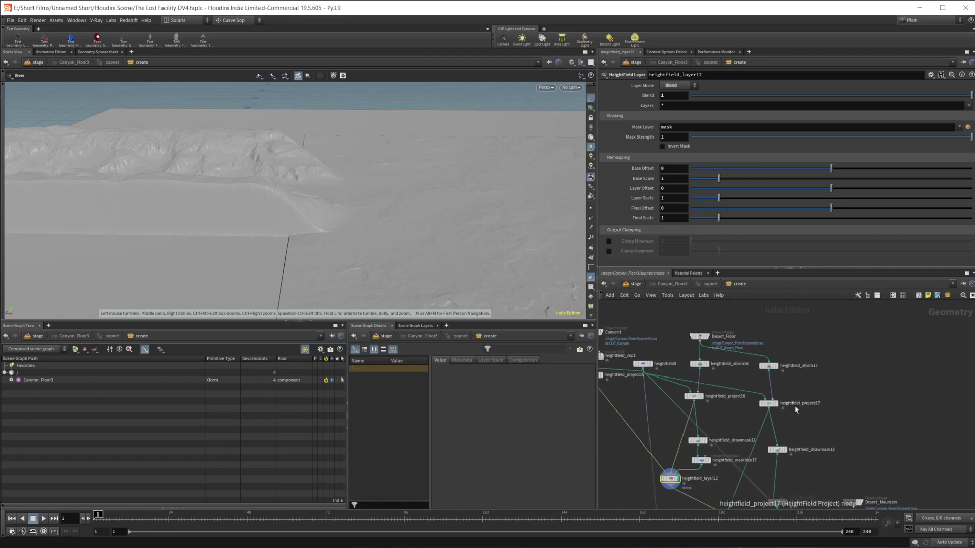
scroll(794, 407, up, 2)
click(771, 358)
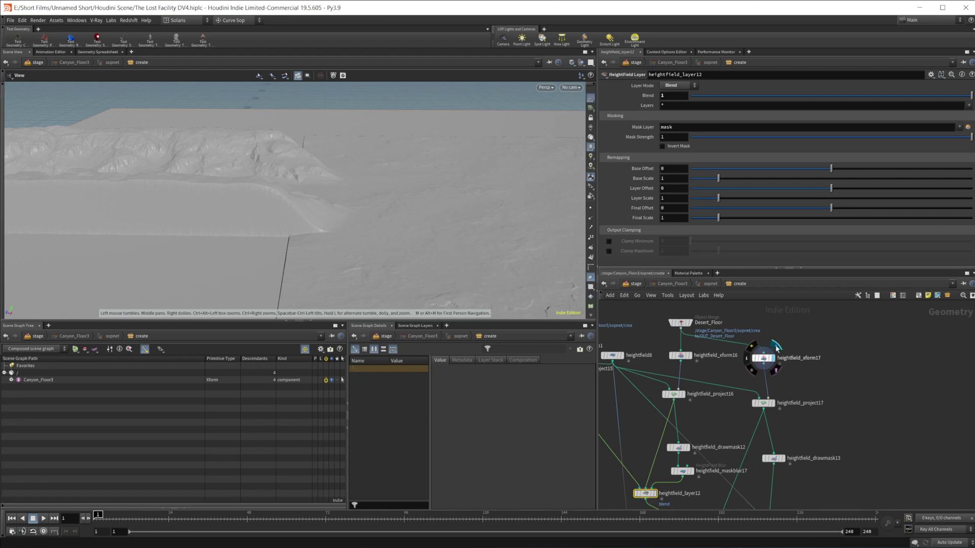
drag(175, 267, 388, 232)
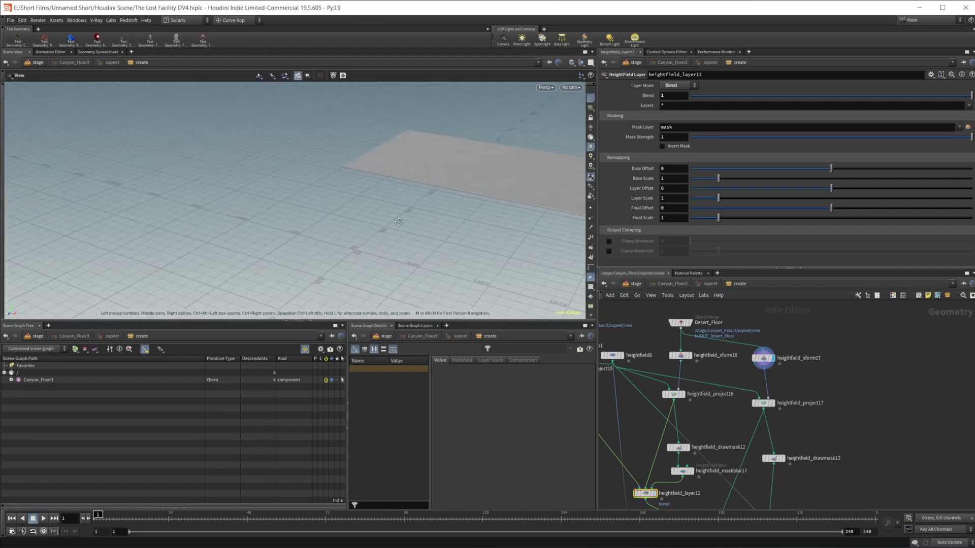
drag(398, 222, 455, 181)
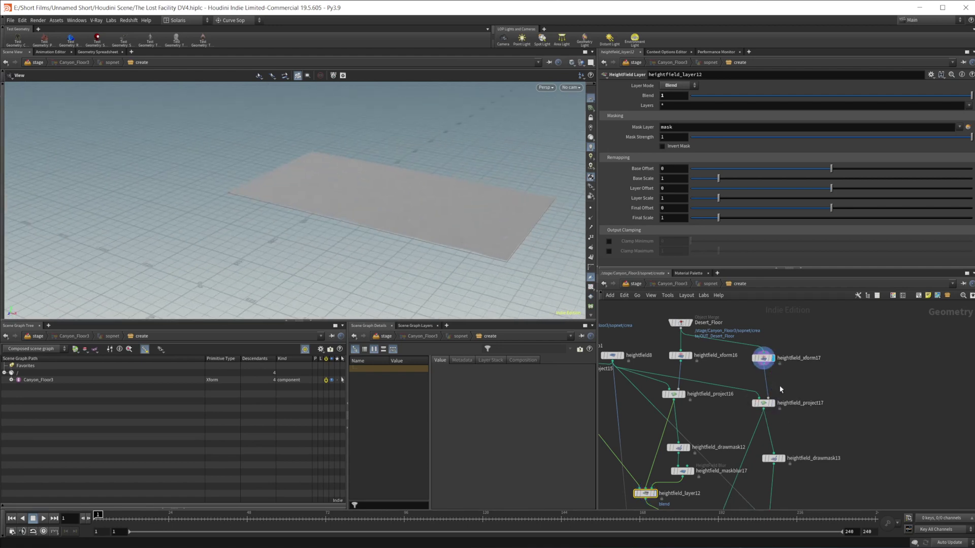
Display heightfield_project17, followed by the blended result of heightfield_layer13
click(768, 404)
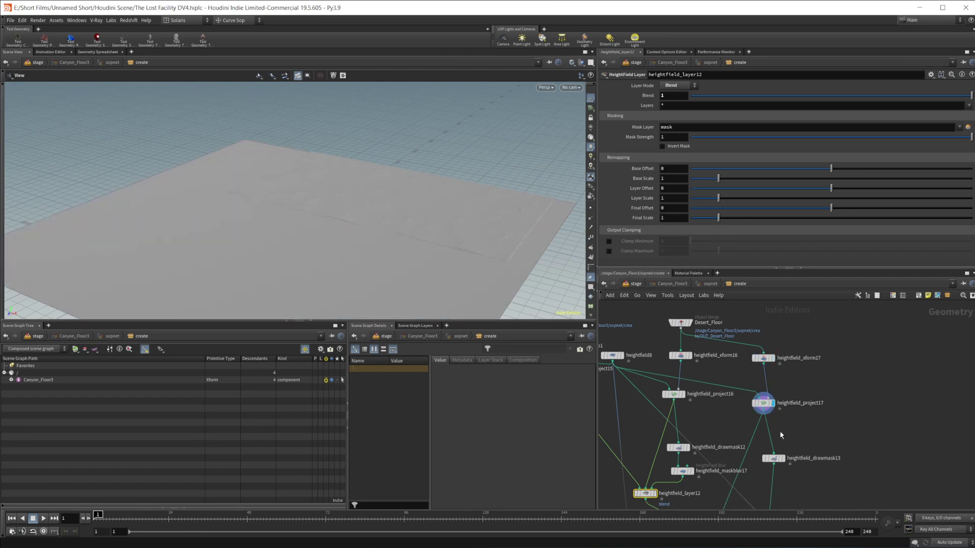
middle_drag(812, 444, 837, 368)
middle_drag(817, 429, 823, 378)
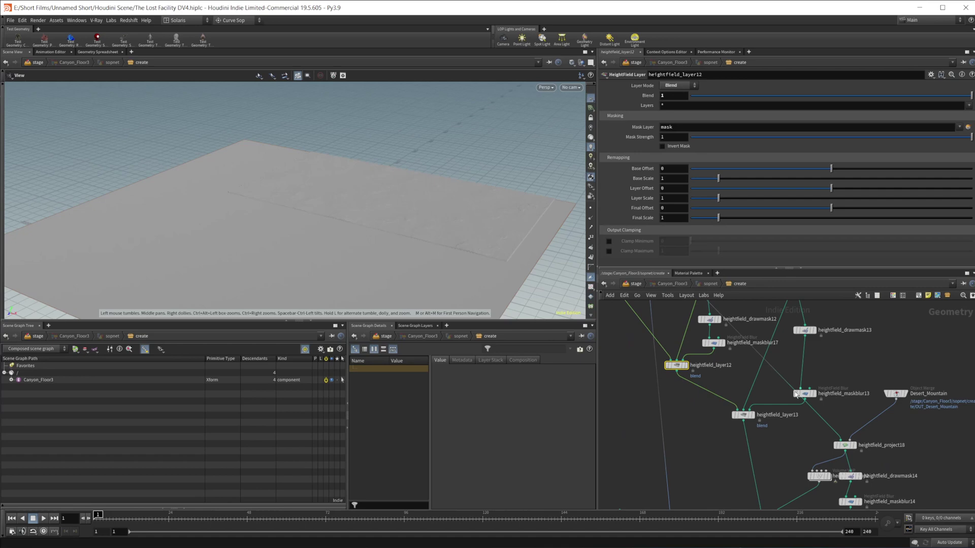
click(755, 404)
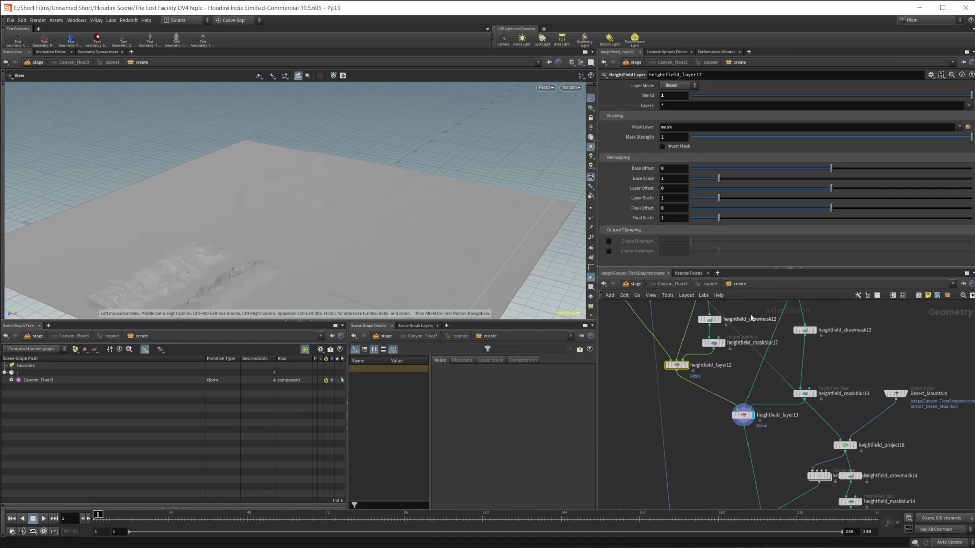
Compare the mask from heightfield_drawmask13 and its blur from heightfield_maskblur13 with the terrain blended in heightfield_layer13
click(811, 331)
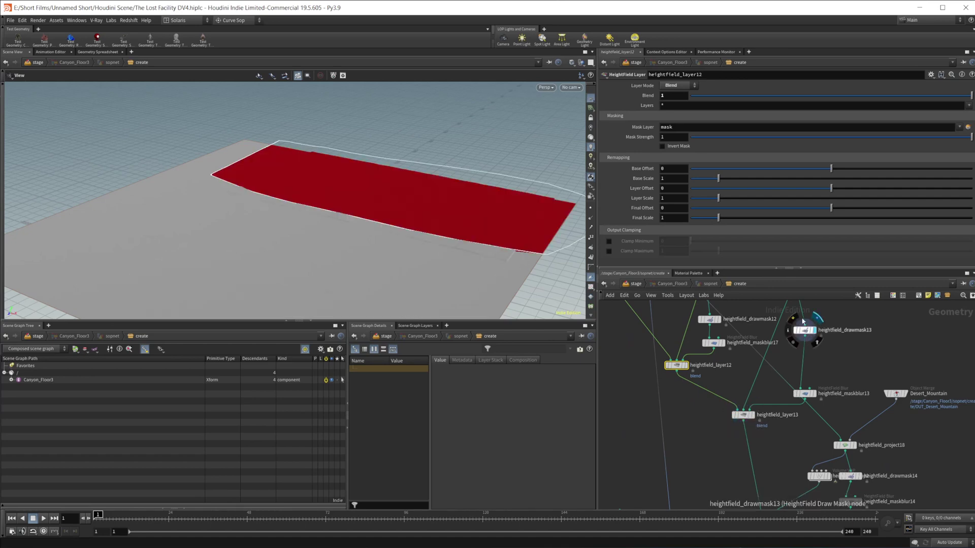
click(811, 399)
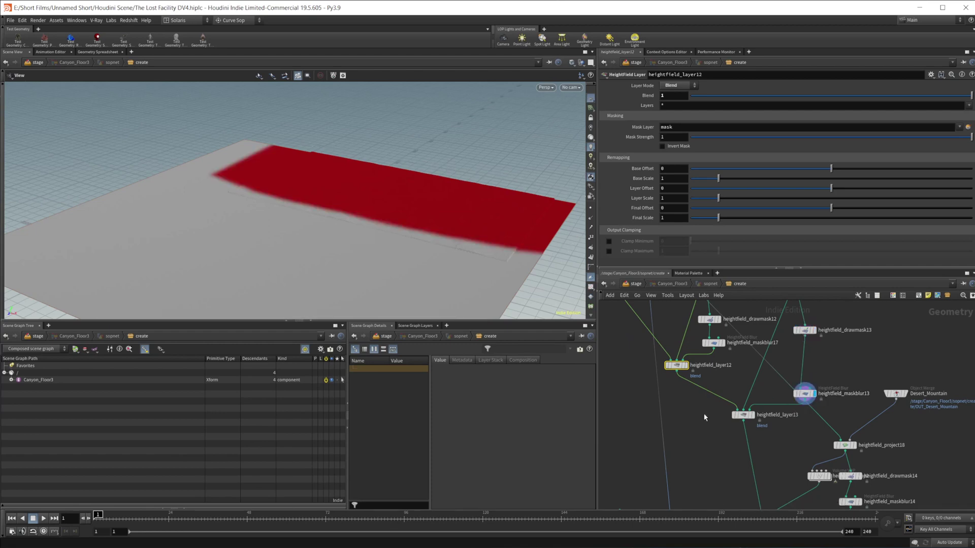
click(751, 414)
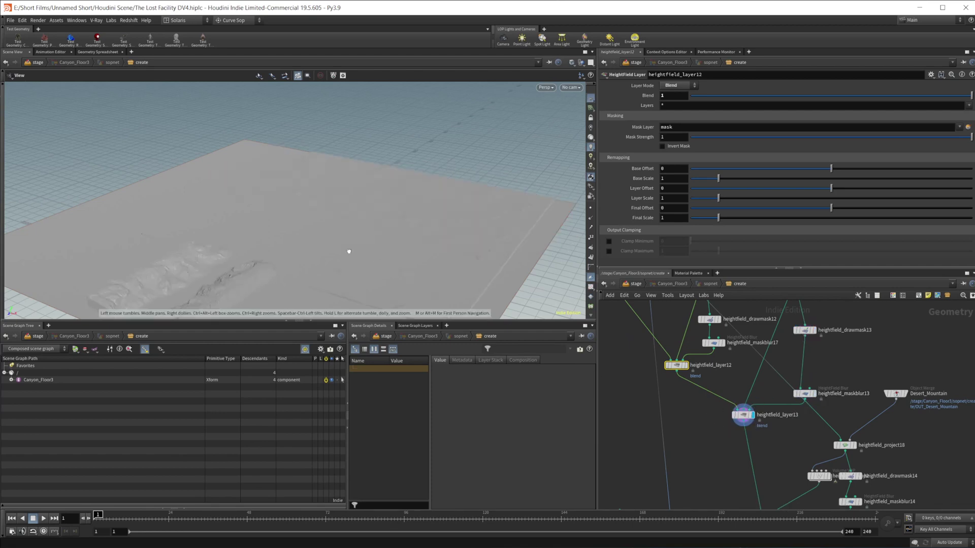
drag(348, 252, 457, 257)
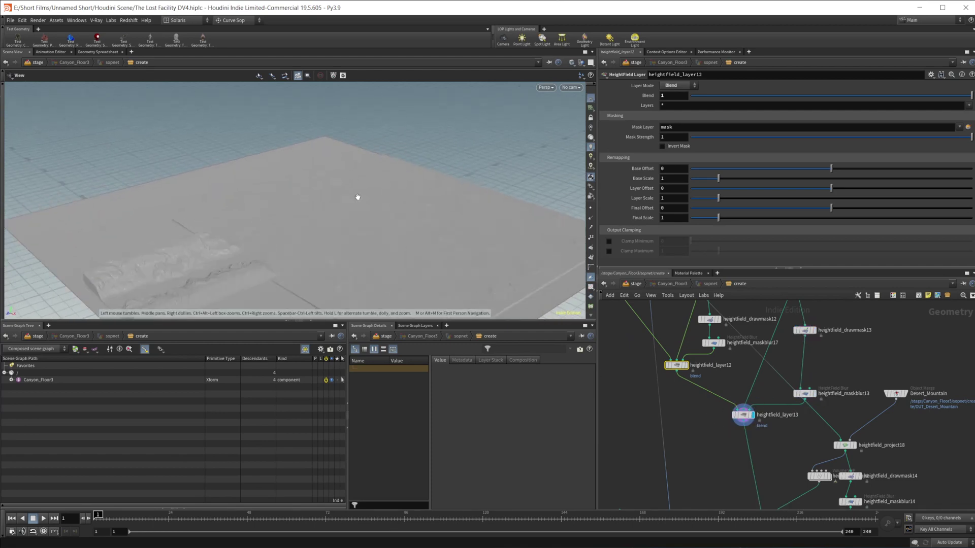
Display the Desert_Mountain Object Merge output and view the whole mountain heightfield
middle_drag(777, 469, 694, 422)
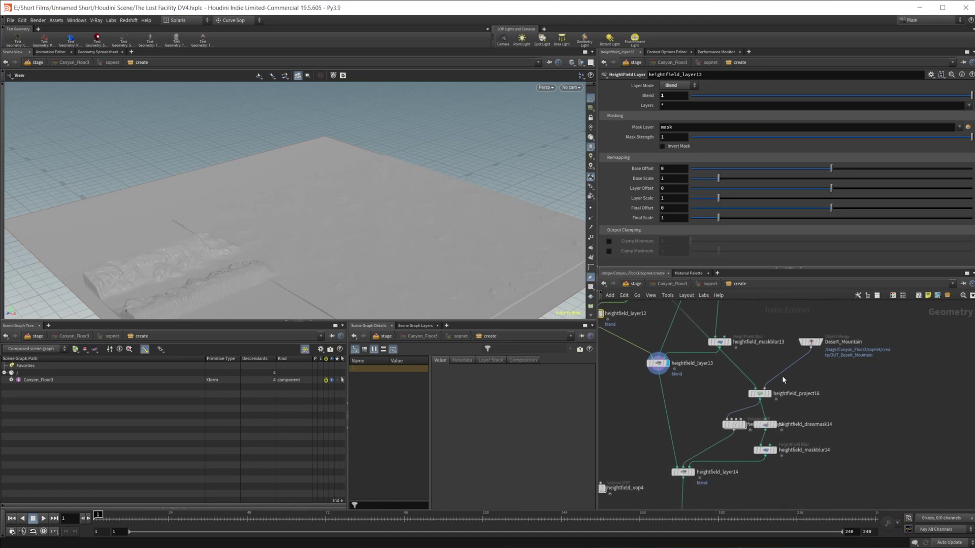
middle_drag(784, 379, 820, 388)
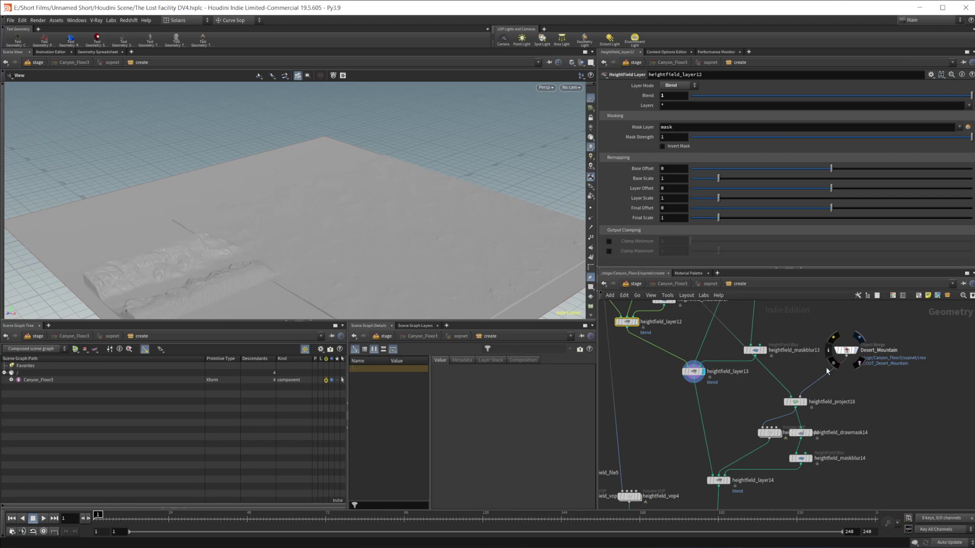
click(863, 337)
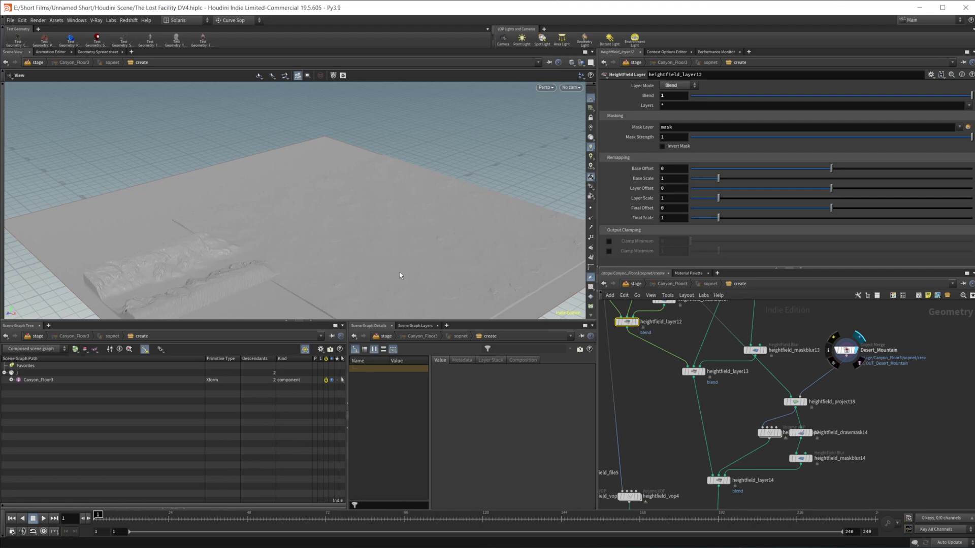
scroll(399, 274, down, 5)
drag(430, 211, 472, 205)
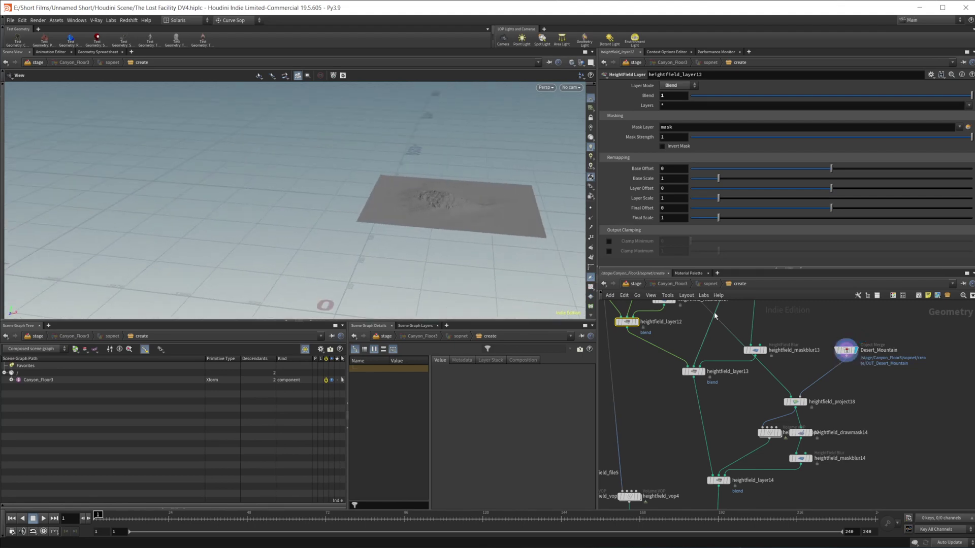
Display heightfield_project18 and inspect the mountain projected onto the larger heightfield
middle_drag(876, 411, 802, 361)
scroll(840, 357, up, 2)
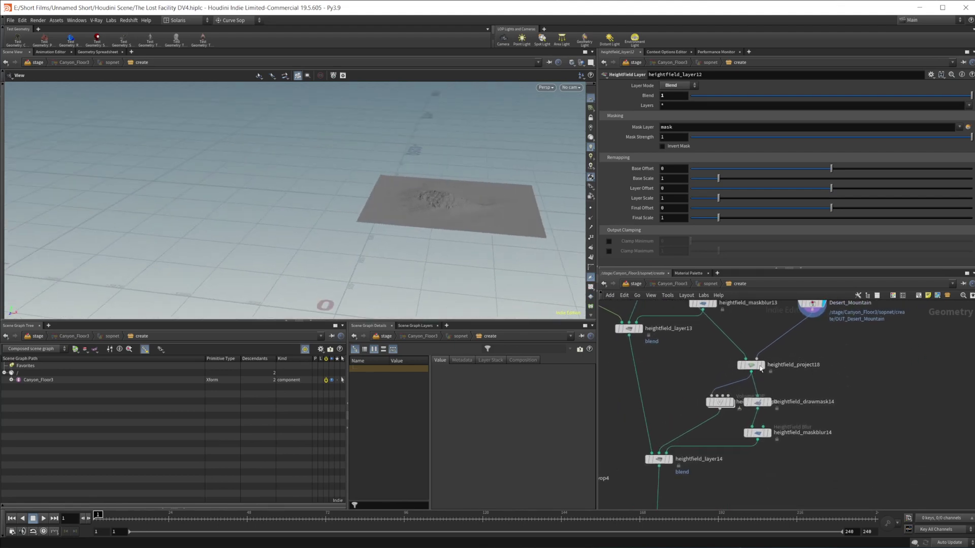
click(764, 352)
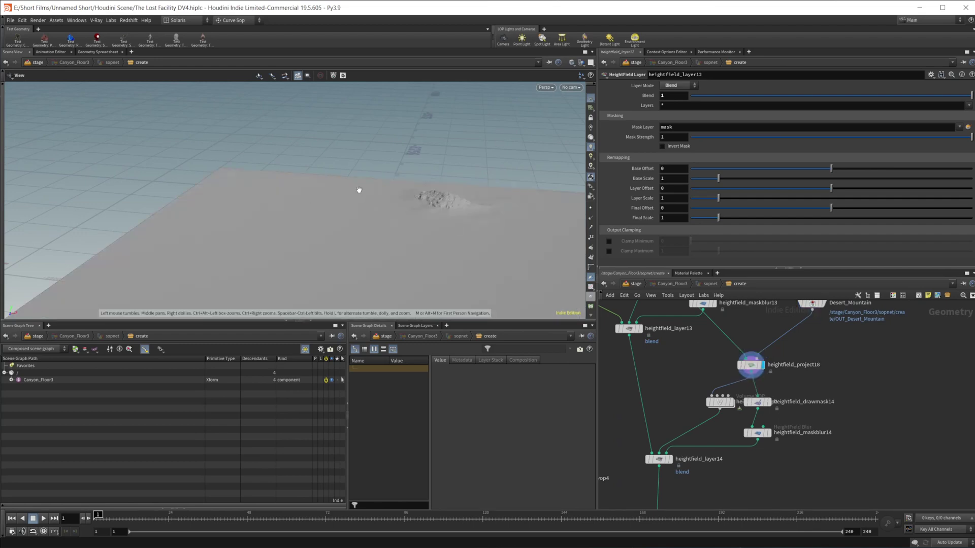
drag(415, 222, 298, 239)
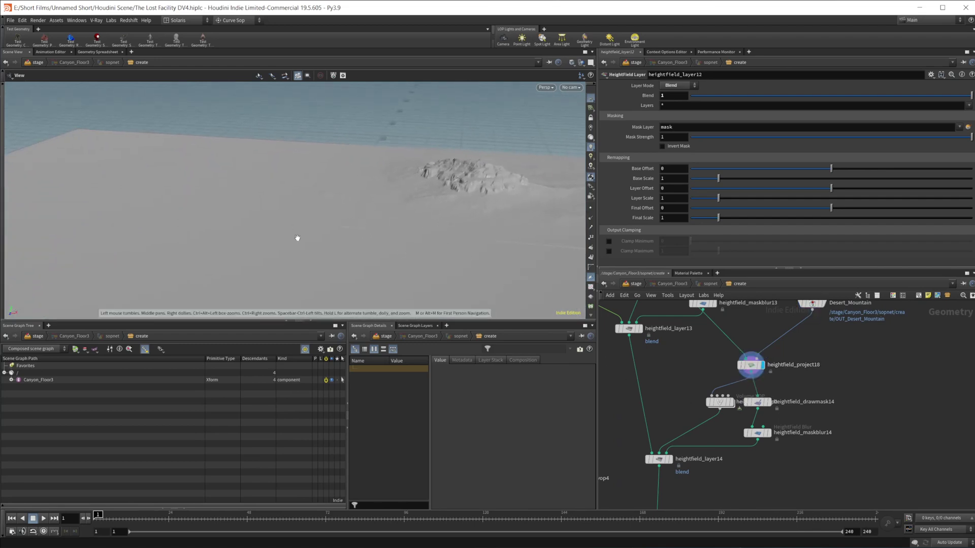
mouse_move(426, 256)
mouse_down()
mouse_move(452, 239)
mouse_move(418, 245)
mouse_up()
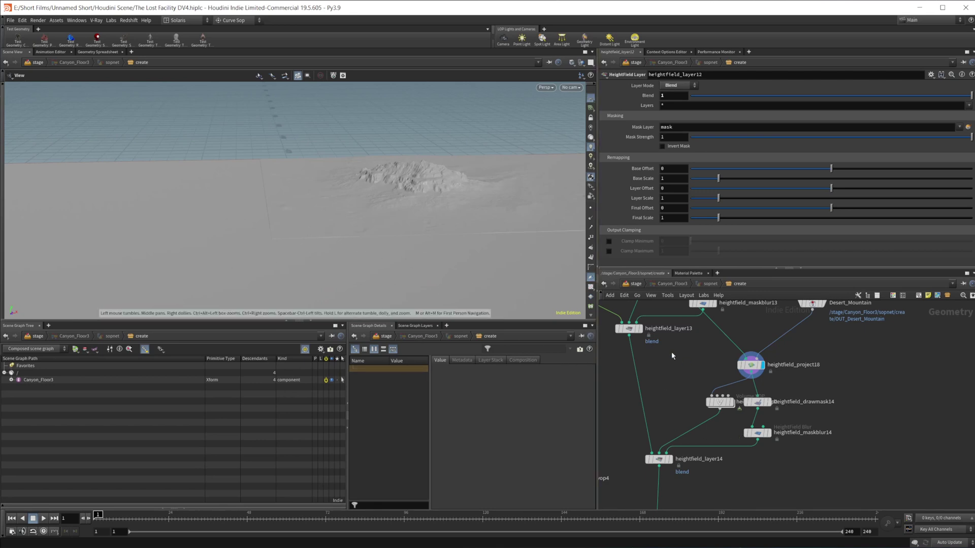
Trace the node connections from the second floor mask through heightfield_project18 to heightfield_layer14, and display the Volume VOP node feeding that layer
middle_drag(671, 353, 761, 448)
middle_drag(731, 334, 770, 399)
middle_drag(665, 305, 696, 376)
middle_drag(808, 460, 723, 323)
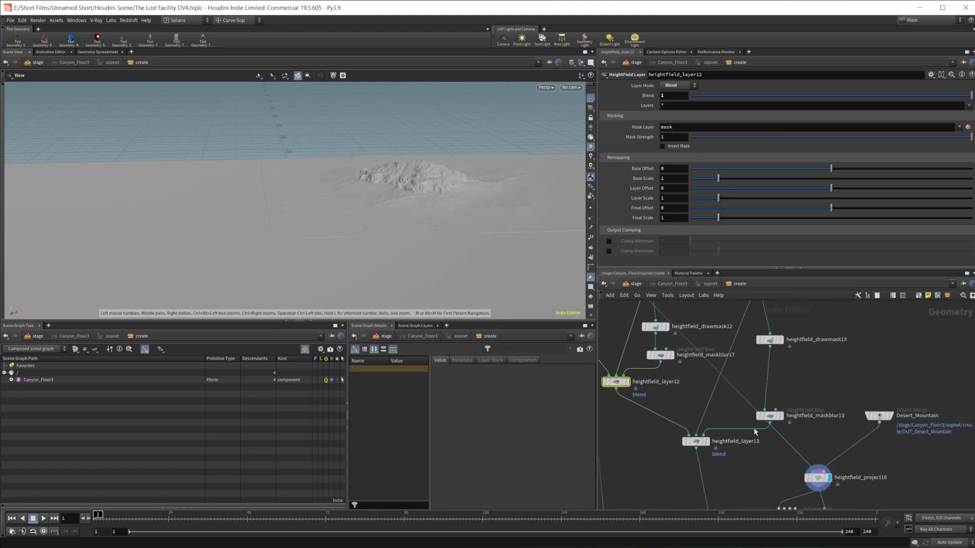
middle_drag(755, 431, 734, 388)
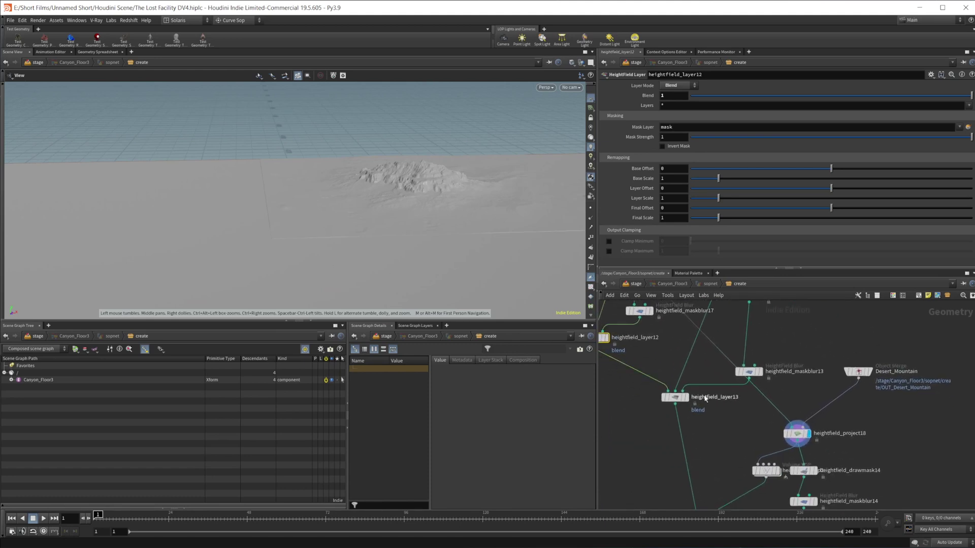
middle_drag(748, 429, 736, 368)
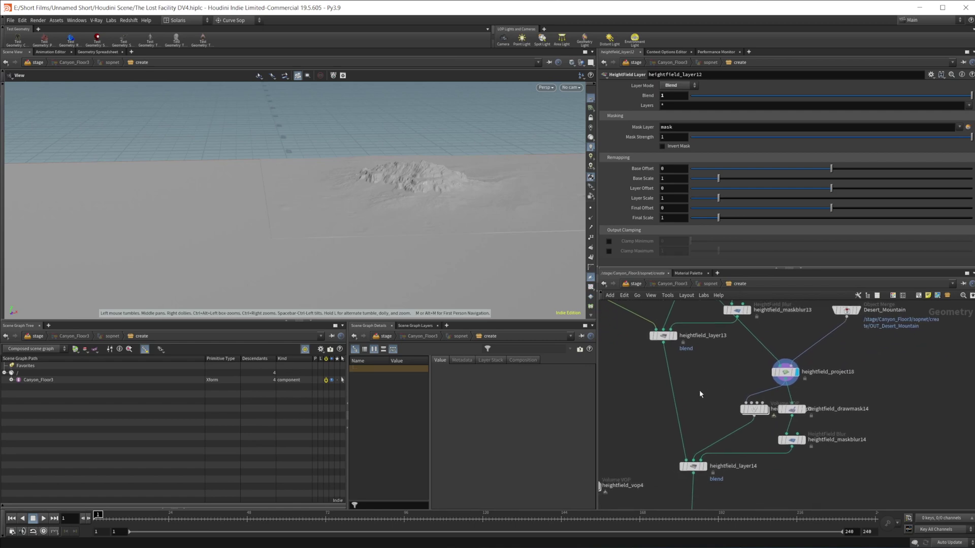
middle_drag(642, 370, 668, 364)
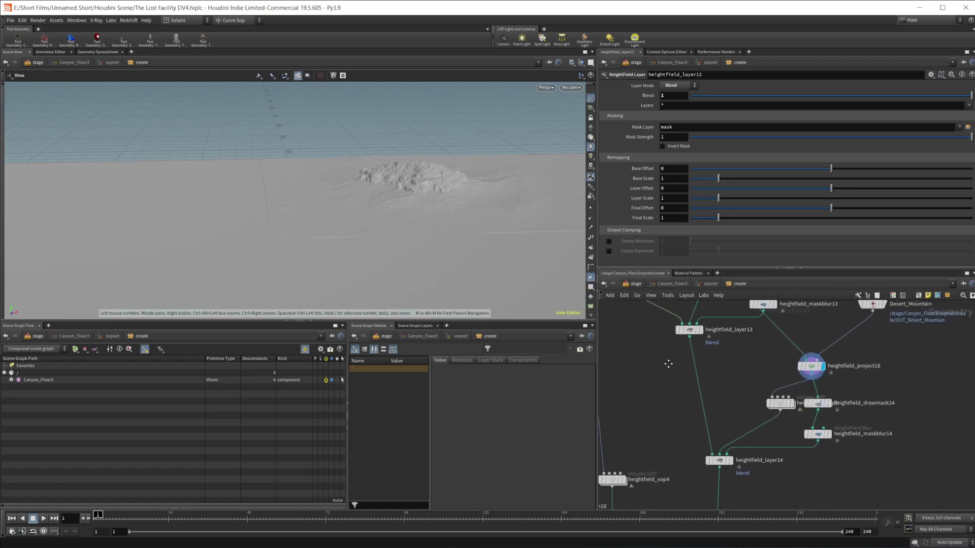
middle_drag(718, 404, 687, 390)
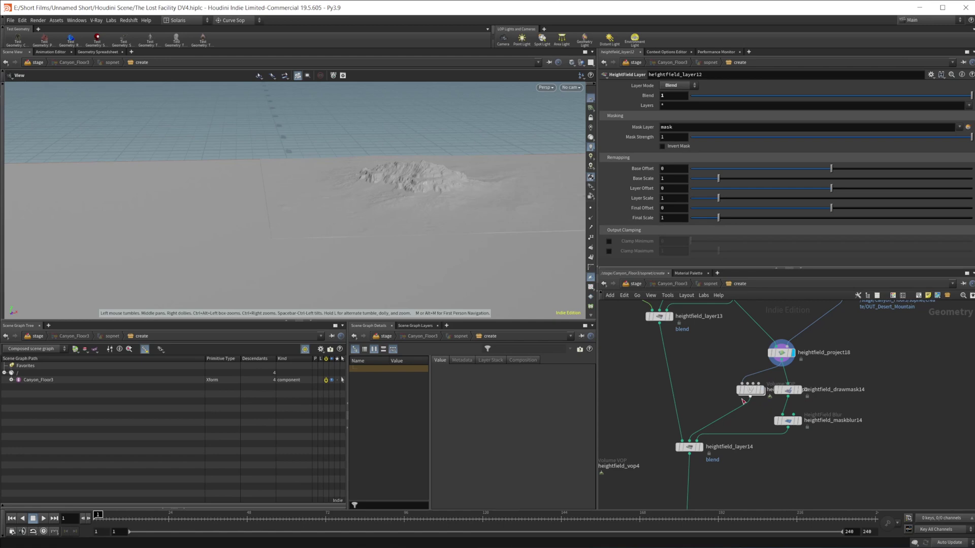
mouse_move(759, 386)
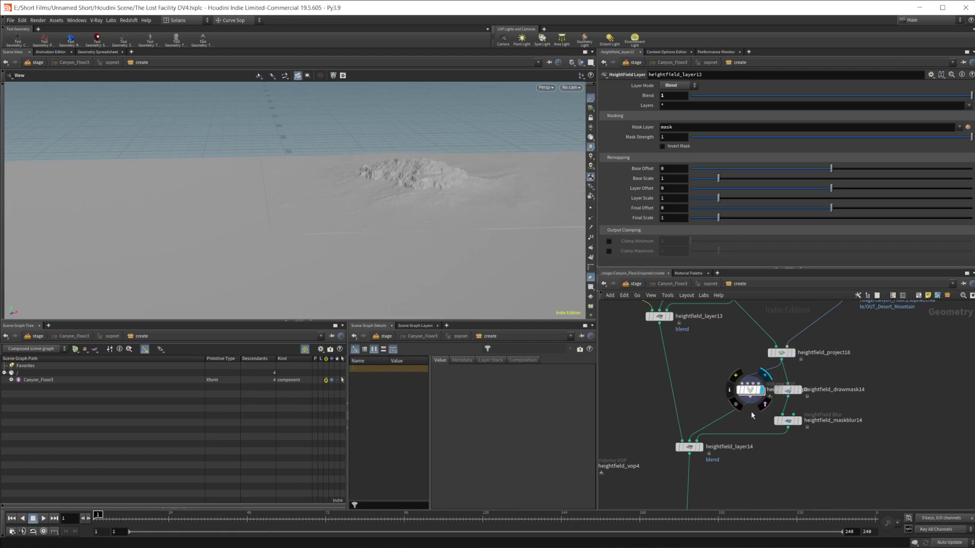
Move heightfield_vop2 away from heightfield_drawmask14 and inspect the height add-constant network inside it
drag(750, 399, 709, 394)
double_click(709, 388)
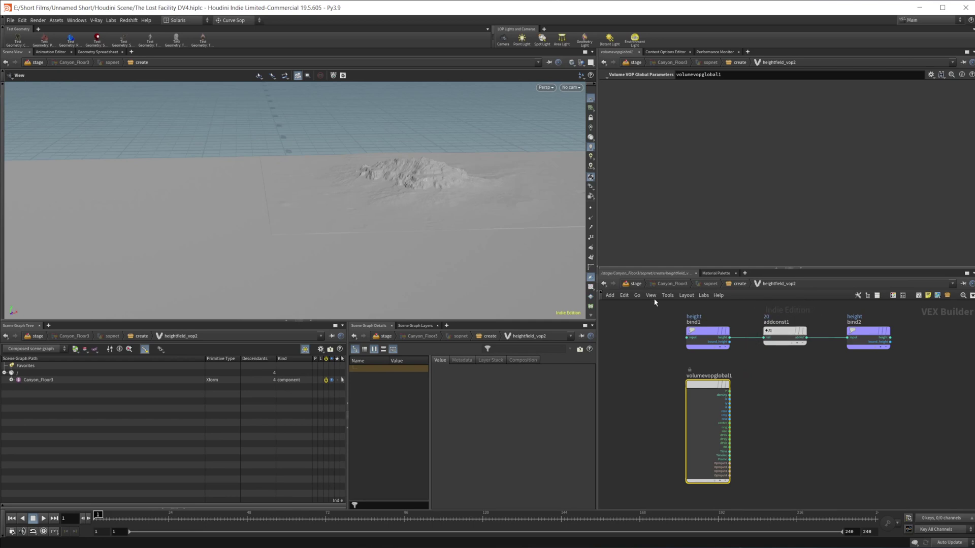
click(738, 283)
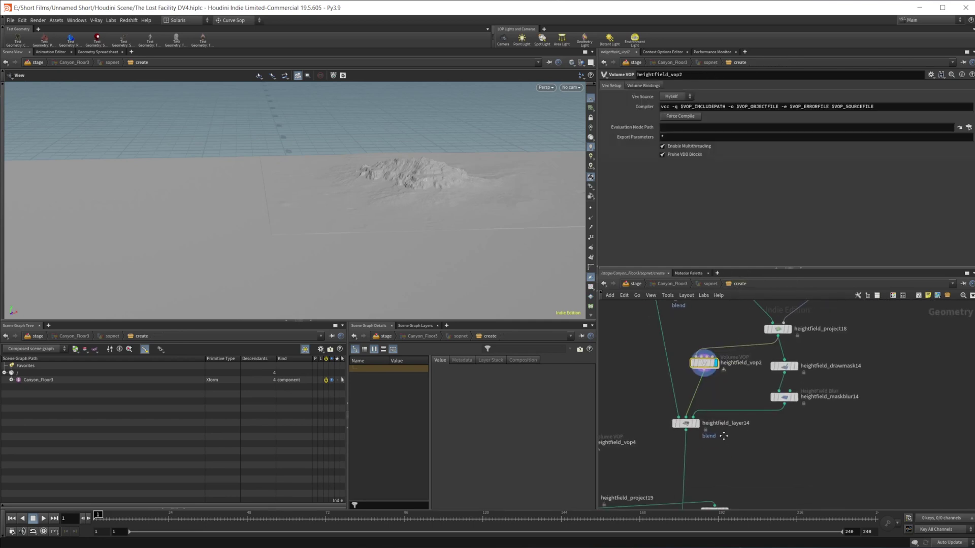
Compare the mask from heightfield_drawmask14 and its blur from heightfield_maskblur14 with the terrain blended in heightfield_layer14
click(795, 364)
click(794, 395)
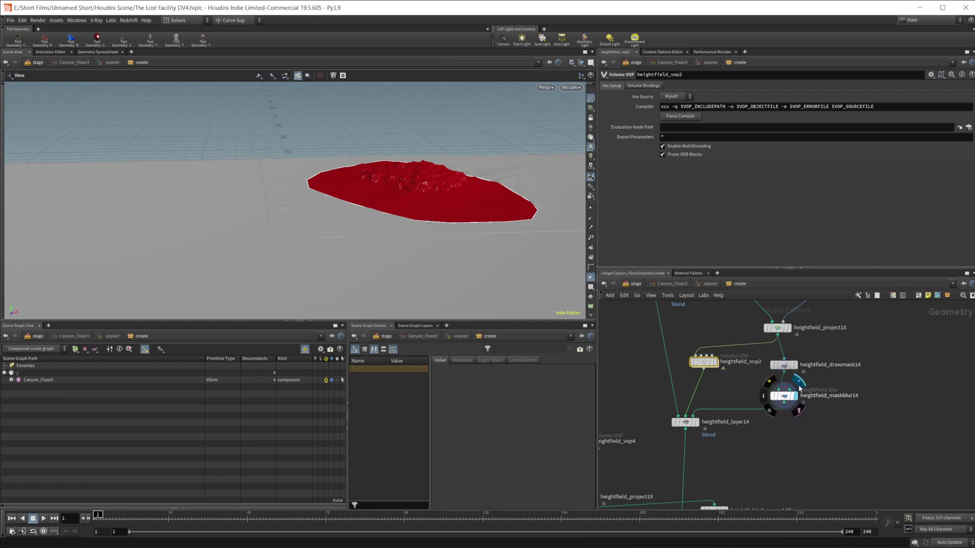
click(700, 408)
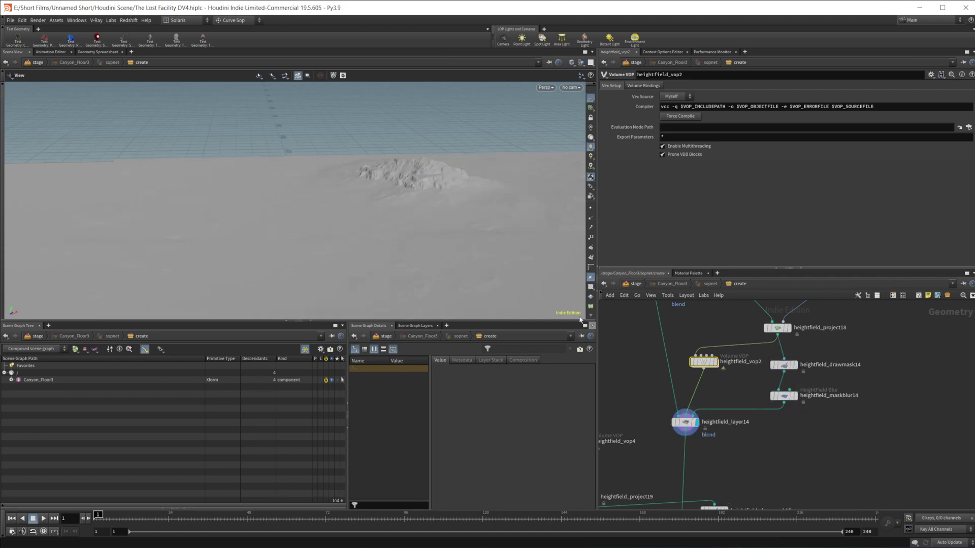
Locate the transform1 node above OUT_Desert_Mountain and show its translate and uniform scale parameters
middle_drag(756, 473, 821, 392)
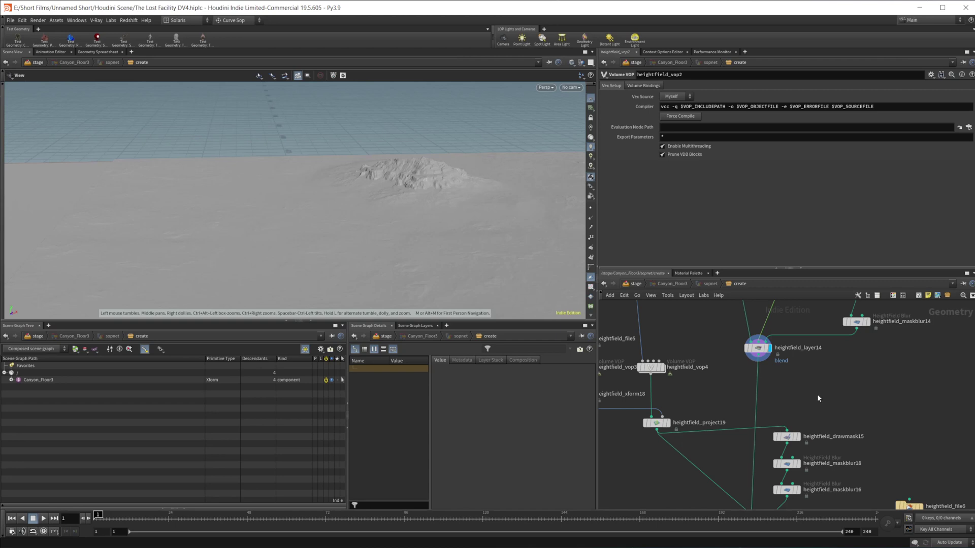
middle_drag(757, 401, 792, 399)
scroll(797, 398, down, 4)
middle_drag(843, 375, 758, 513)
middle_drag(855, 346, 765, 487)
scroll(863, 368, up, 3)
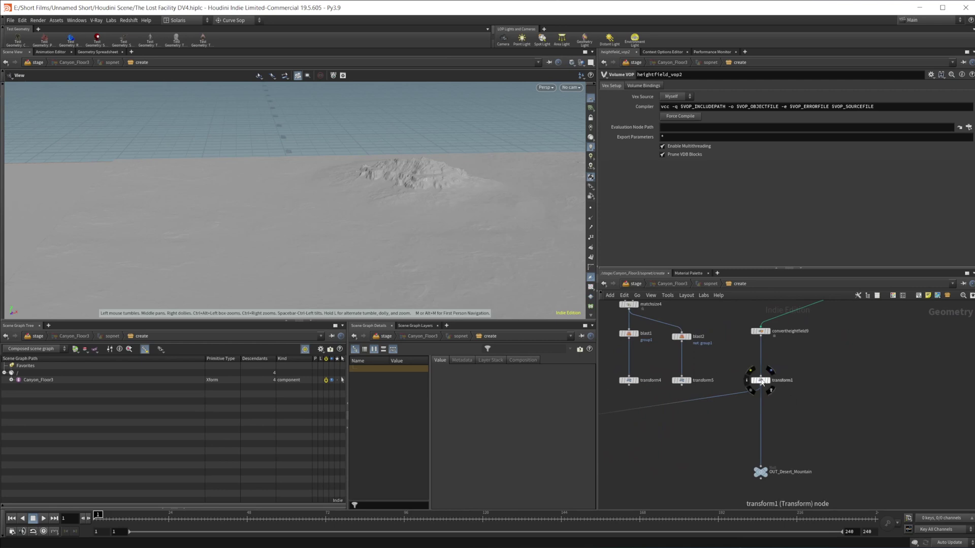
click(760, 381)
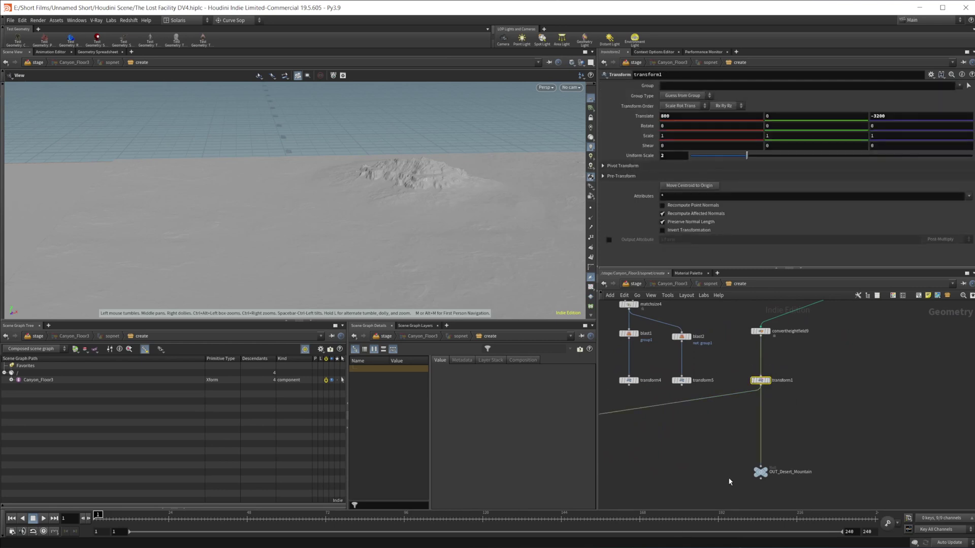
Display heightfield_file5 in the branch feeding heightfield_project19 and examine the whole loaded mountain heightfield
scroll(729, 481, down, 3)
middle_drag(704, 497, 763, 368)
scroll(763, 368, down, 3)
middle_drag(731, 464, 755, 368)
middle_drag(756, 425, 802, 367)
scroll(803, 370, up, 6)
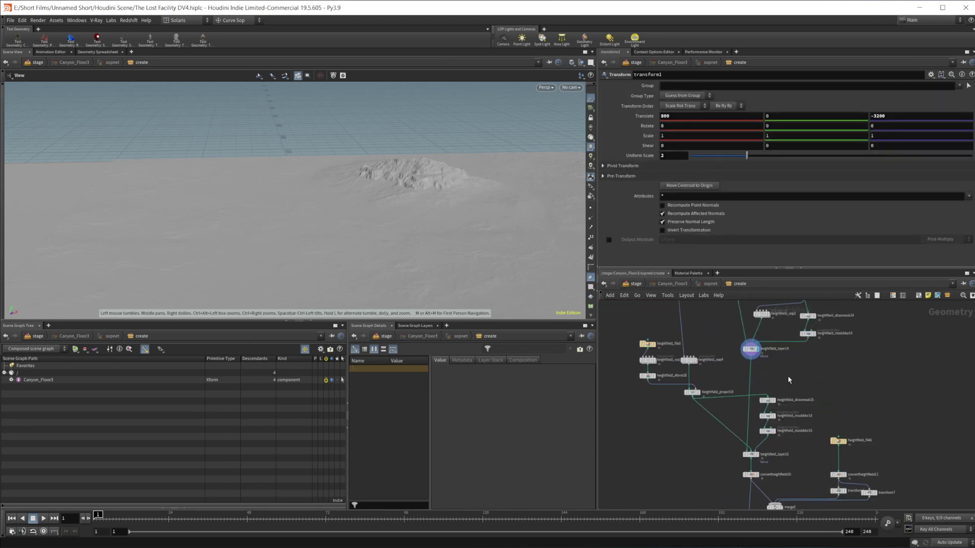
middle_drag(680, 431, 698, 447)
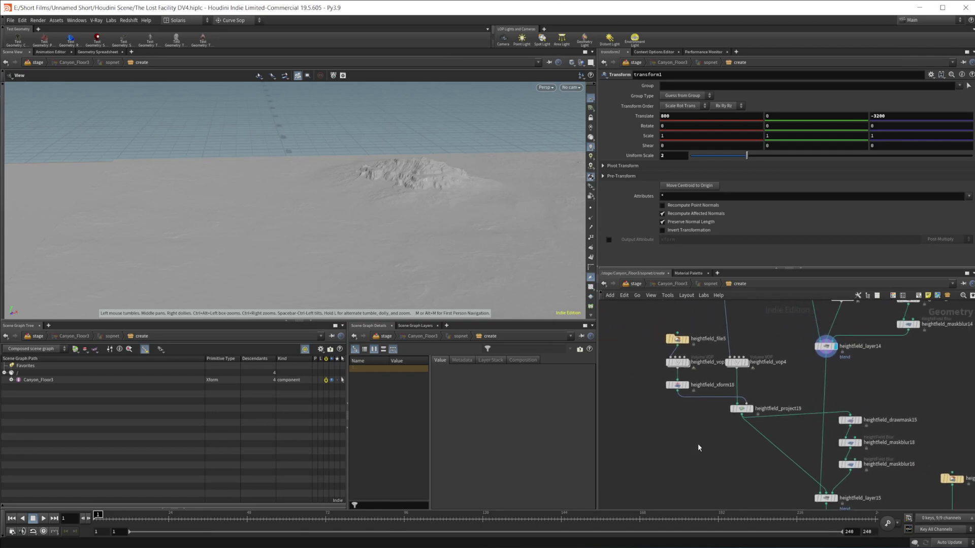
middle_drag(699, 342, 722, 374)
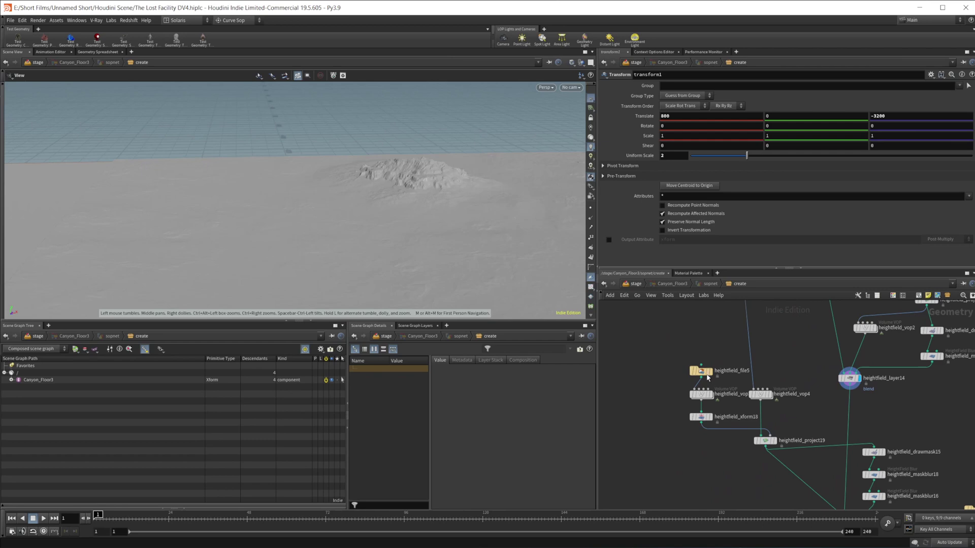
click(708, 371)
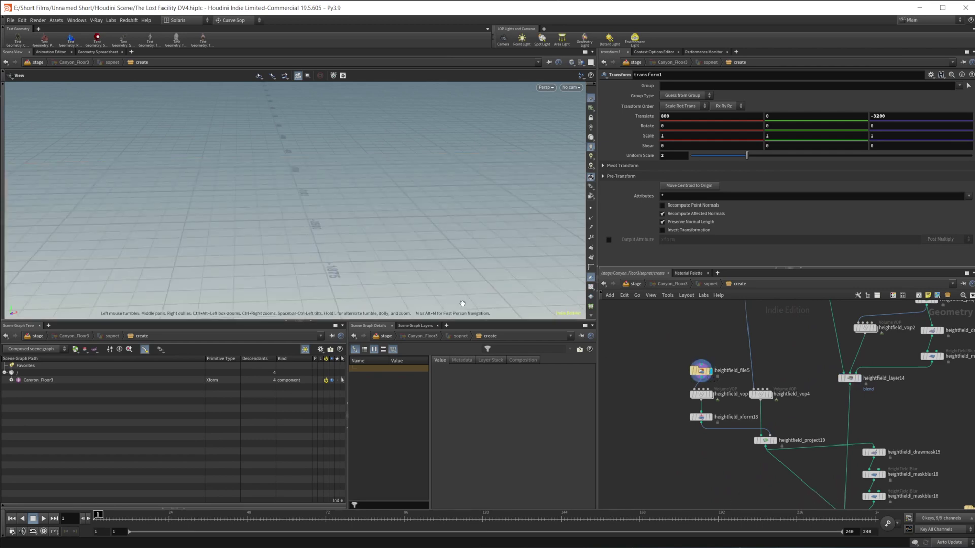
mouse_move(403, 246)
right_down()
mouse_move(263, 287)
mouse_move(187, 246)
right_up()
mouse_move(372, 257)
middle_down()
mouse_move(240, 180)
mouse_move(228, 188)
middle_up()
right_drag(267, 196, 372, 206)
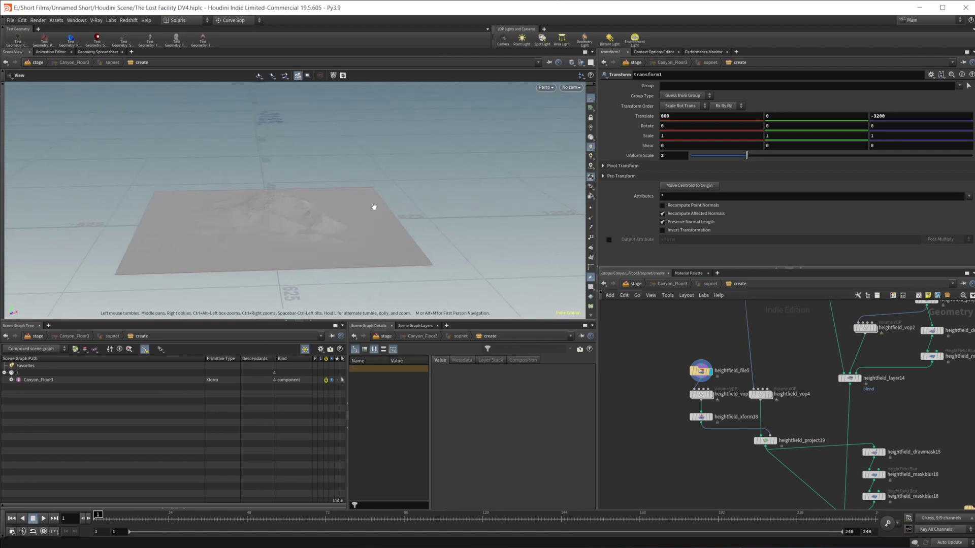
mouse_move(300, 228)
mouse_down()
mouse_move(287, 269)
mouse_move(296, 239)
mouse_up()
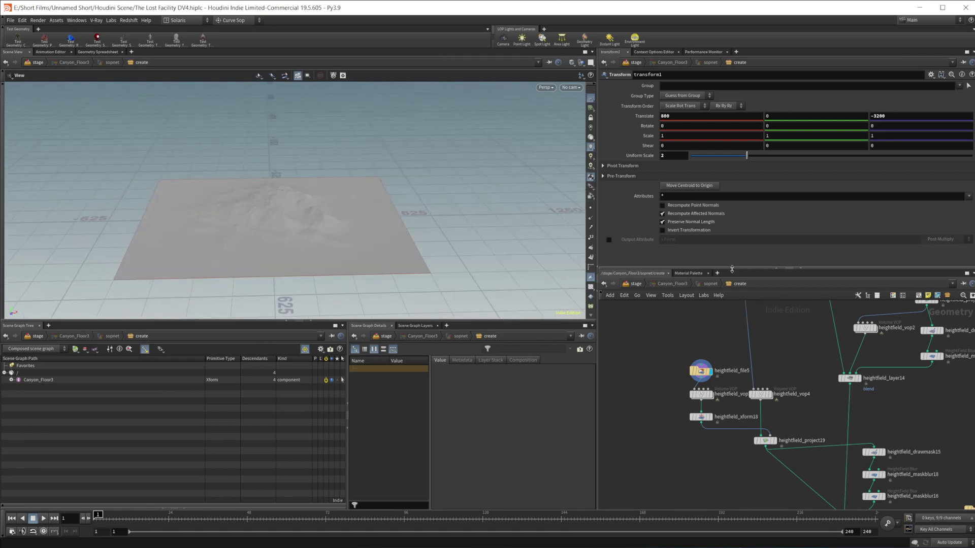
Display heightfield_vop3 below the loaded mountain file and inspect the height add-constant network inside it
middle_drag(794, 369, 685, 431)
middle_drag(846, 383, 956, 358)
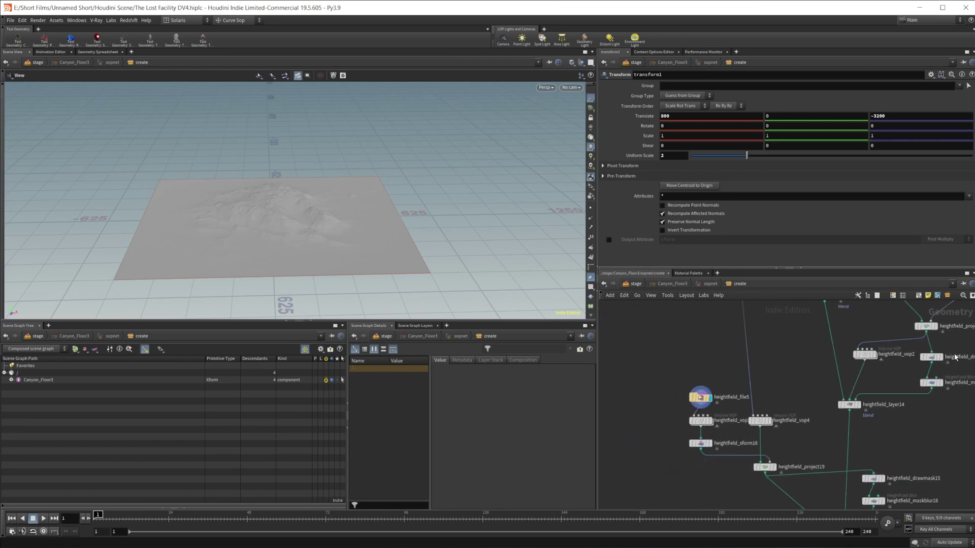
middle_drag(696, 351, 711, 327)
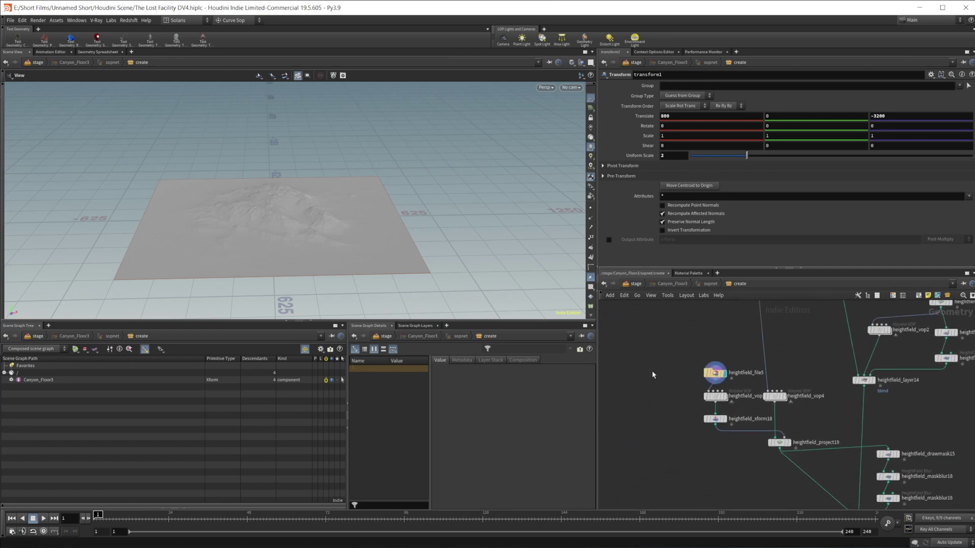
click(716, 398)
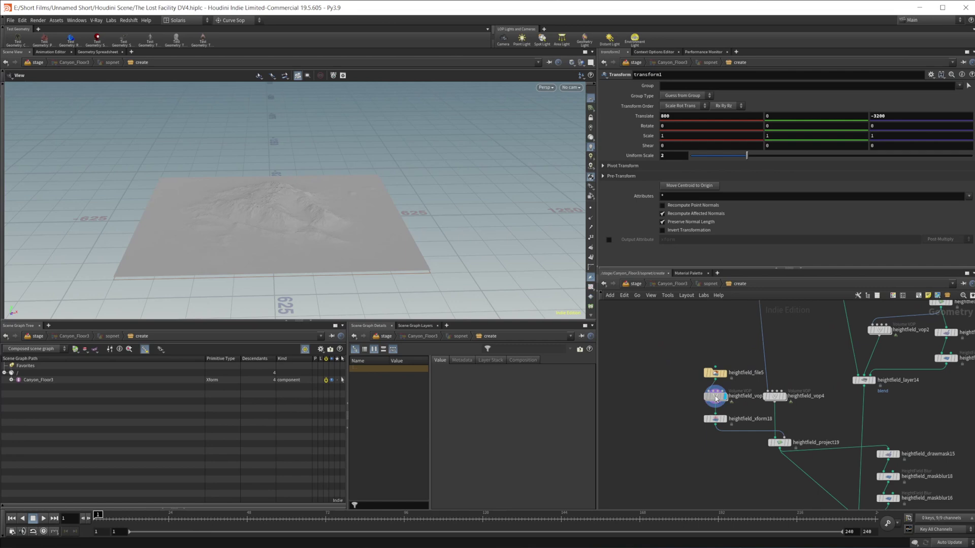
double_click(716, 398)
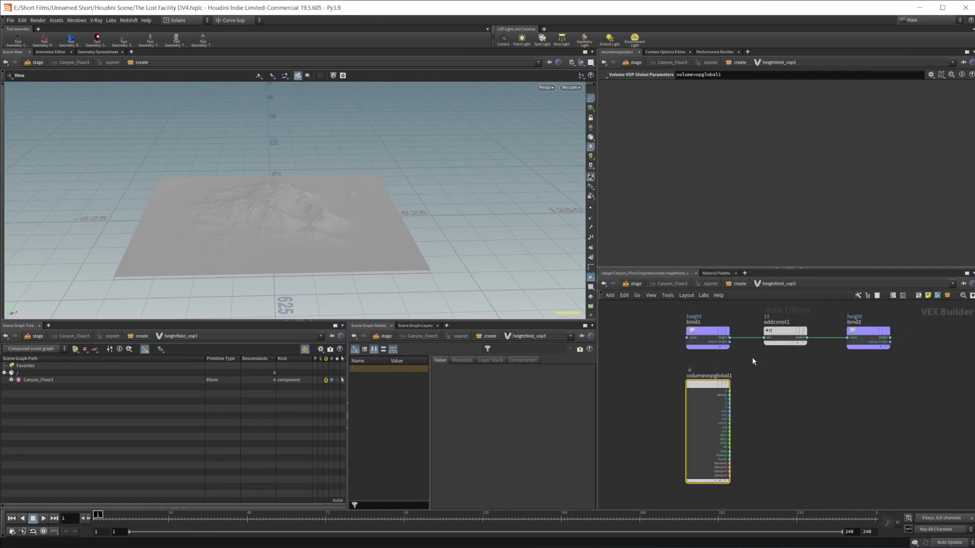
click(733, 282)
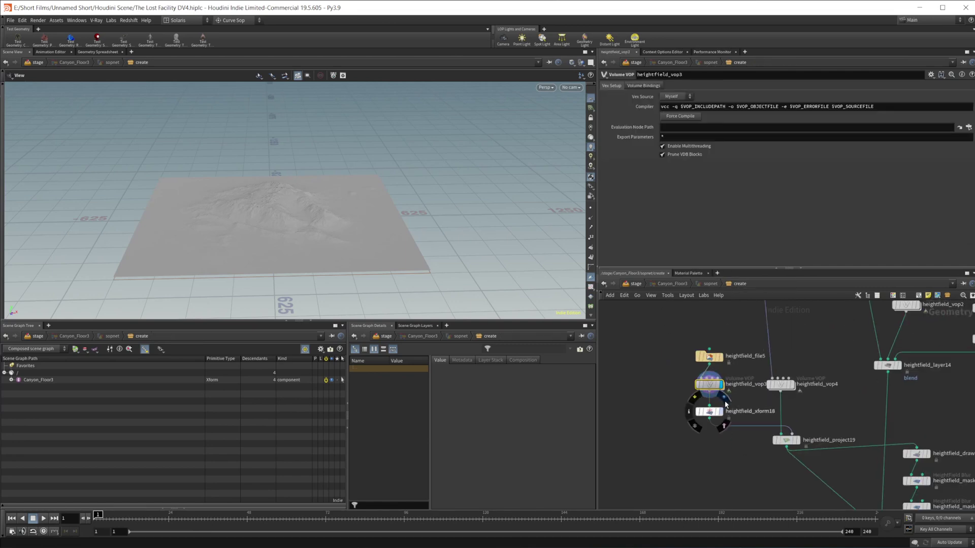
Display heightfield_xform18 to check the mountain's placement, and display its projection in heightfield_project19
click(726, 402)
scroll(291, 167, down, 5)
middle_drag(228, 117, 256, 155)
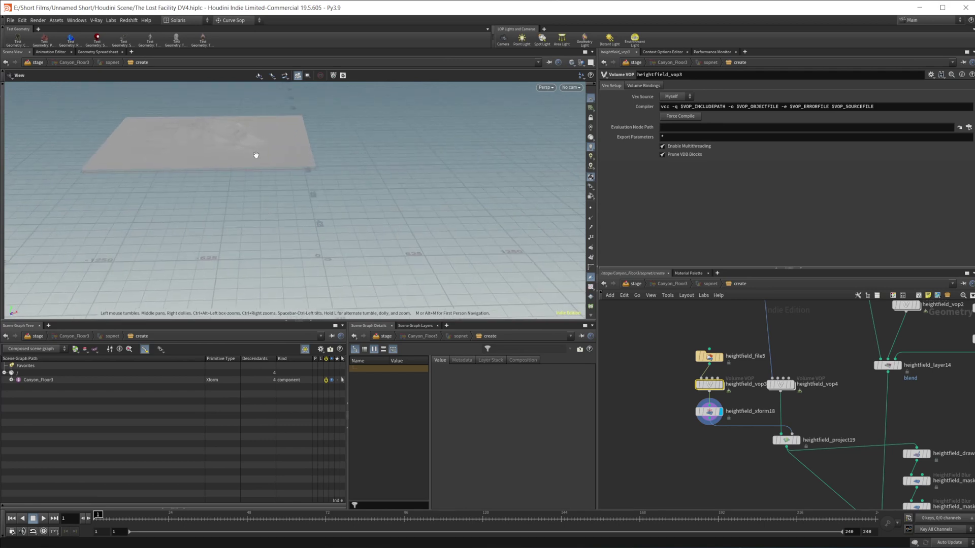
middle_drag(790, 456, 732, 449)
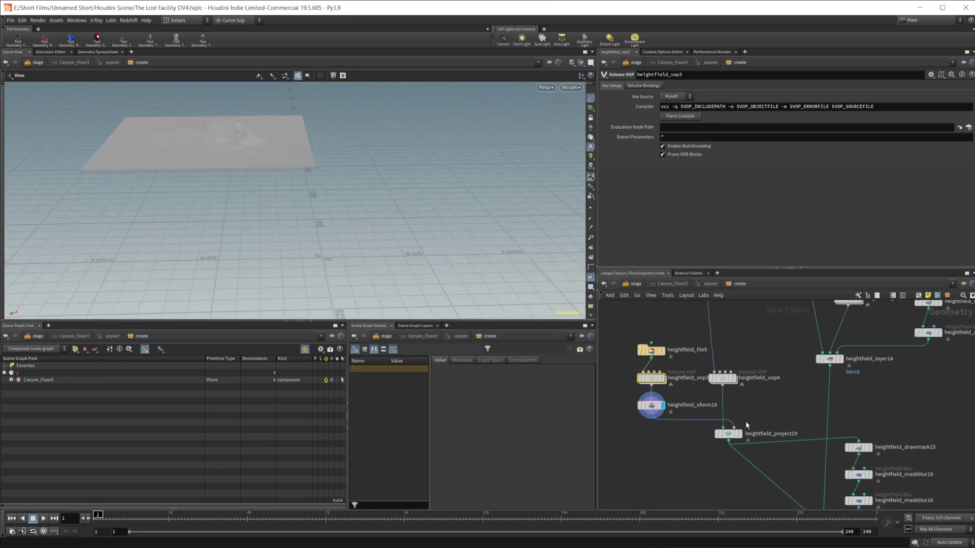
click(739, 433)
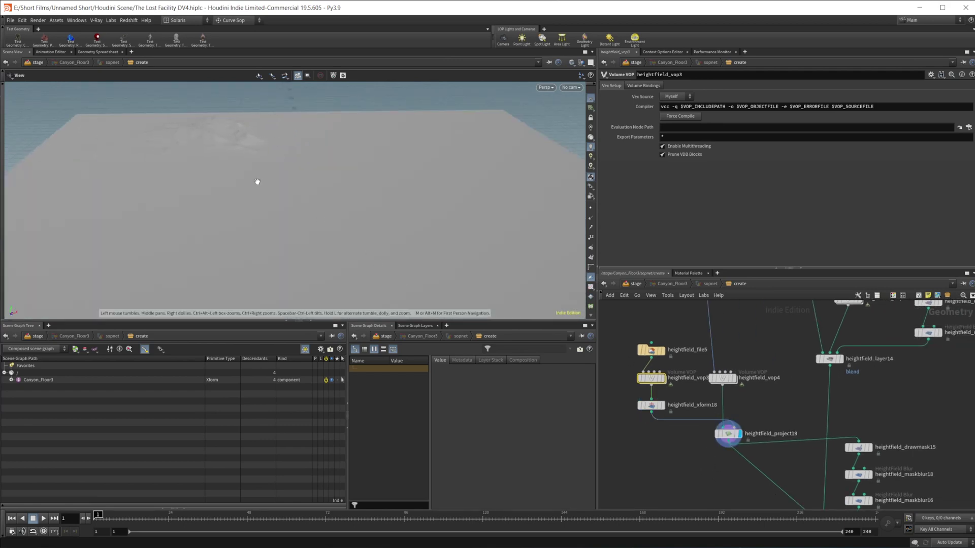
Trace heightfield_vop4 back to its source heightfield, display the VOP node and inspect the height add-constant network inside it
scroll(248, 178, down, 3)
middle_drag(722, 336, 736, 498)
scroll(747, 413, down, 4)
middle_drag(747, 412, 756, 489)
scroll(755, 489, up, 5)
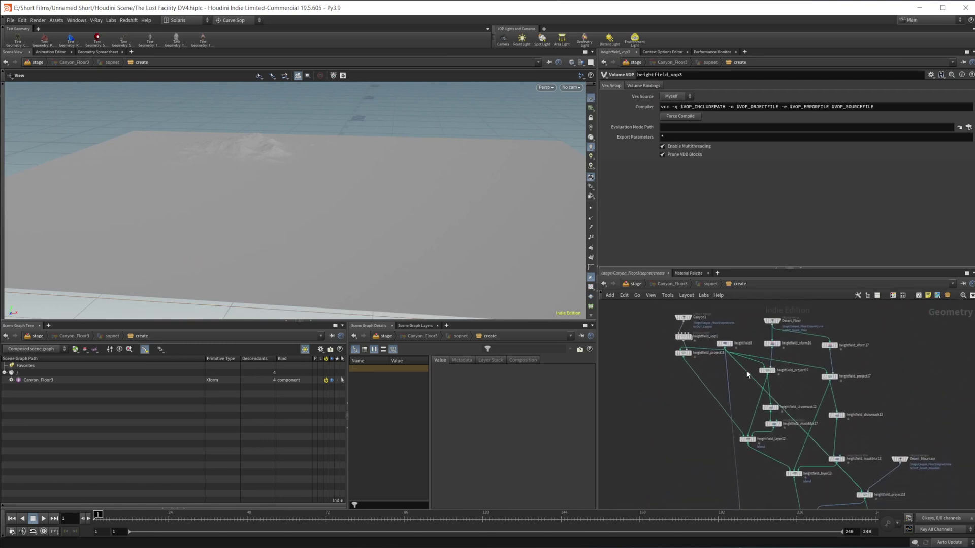
scroll(788, 395, up, 1)
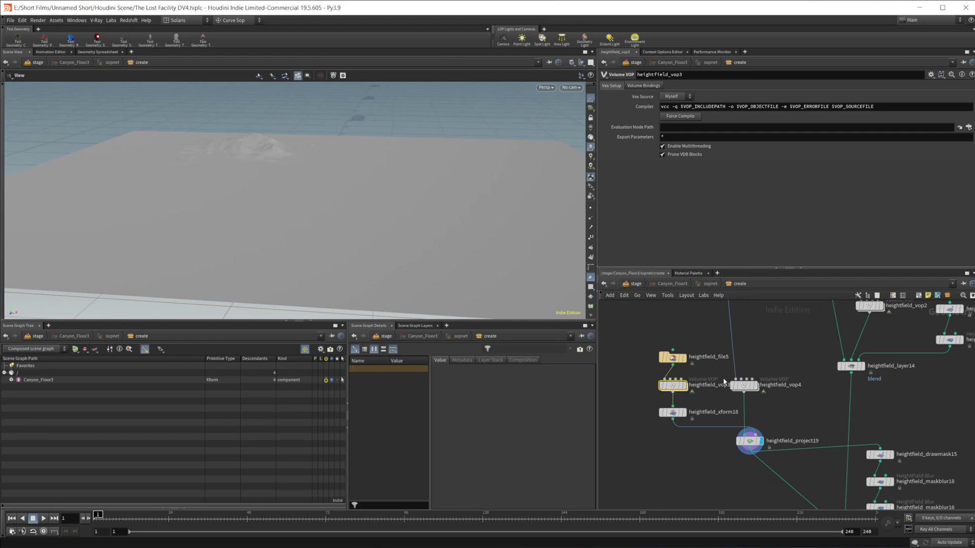
mouse_move(742, 382)
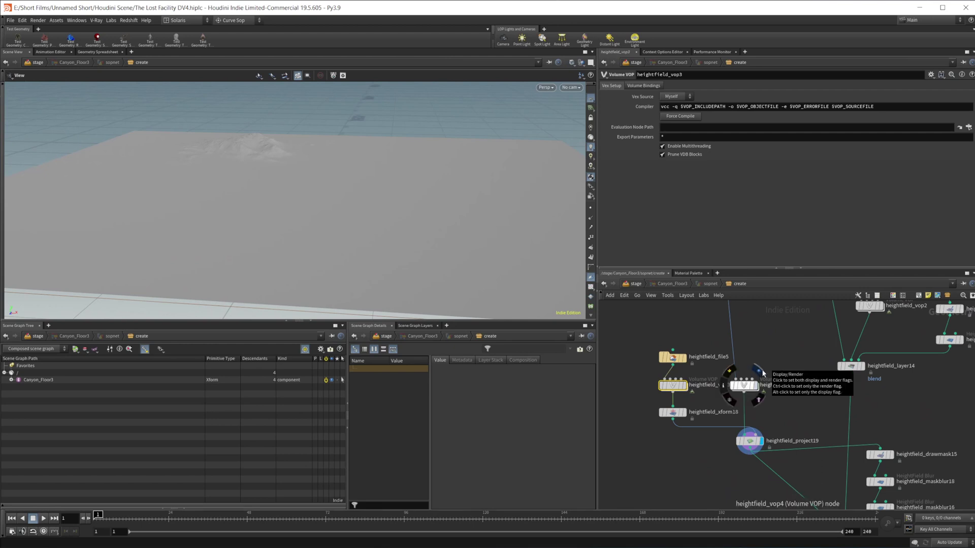
click(759, 372)
double_click(745, 391)
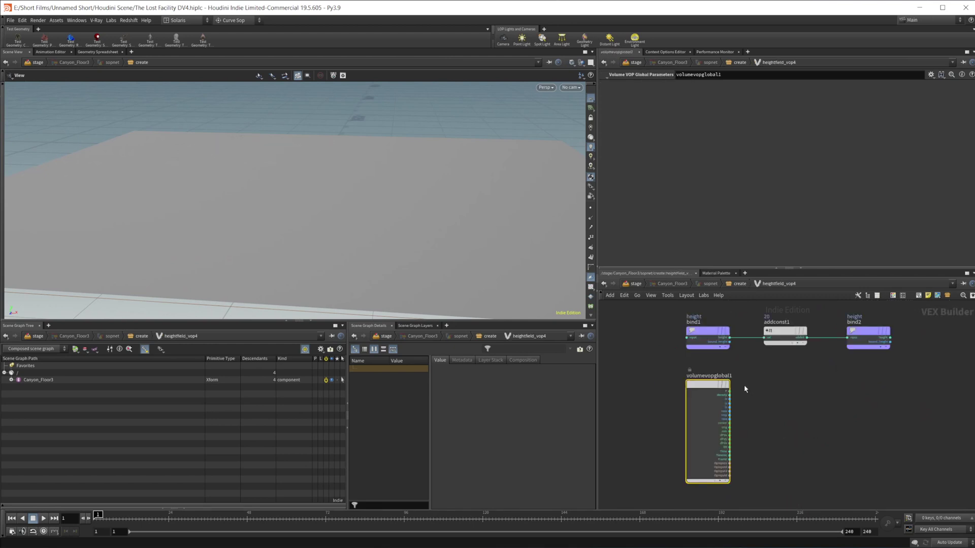
click(739, 284)
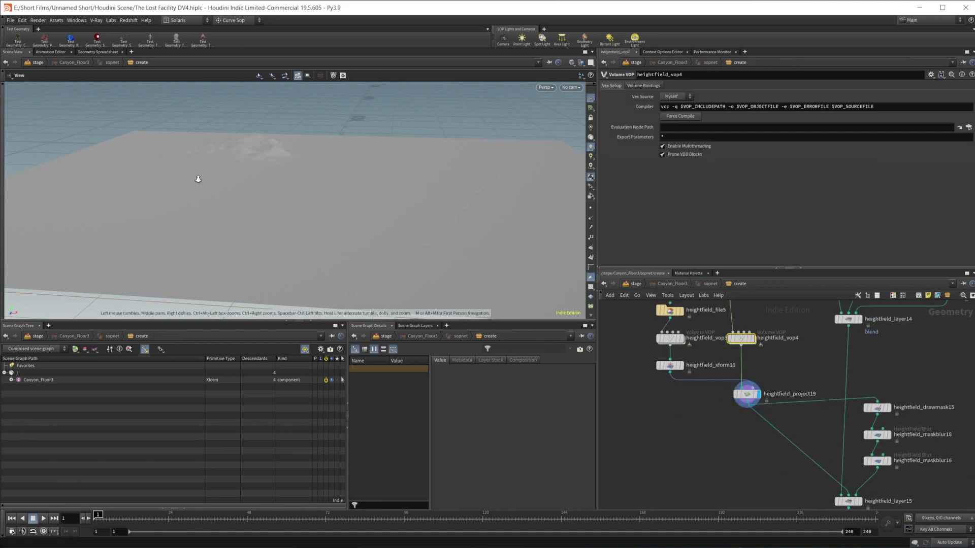
Examine the mountain projected by heightfield_project19, and display the mask drawn around it in heightfield_drawmask15
right_drag(198, 178, 367, 190)
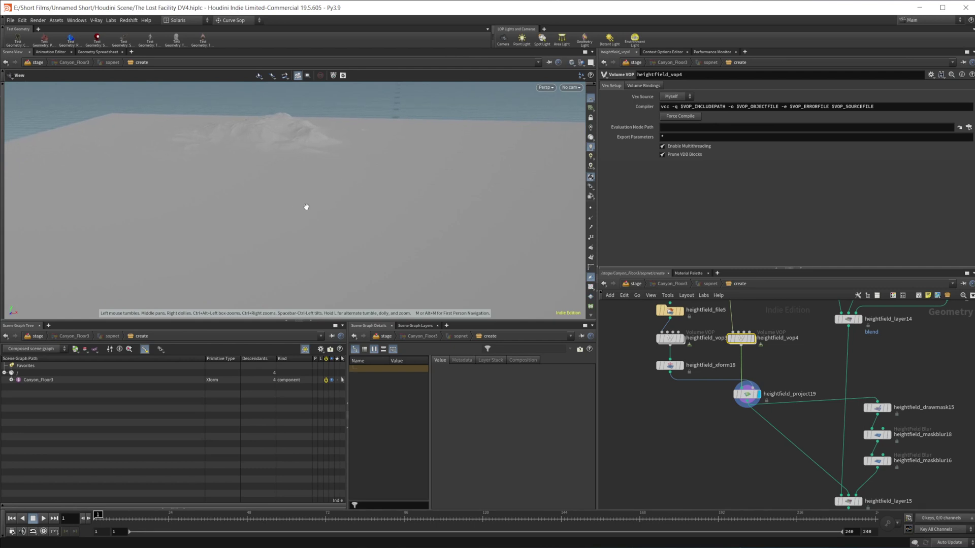
middle_drag(737, 474, 680, 457)
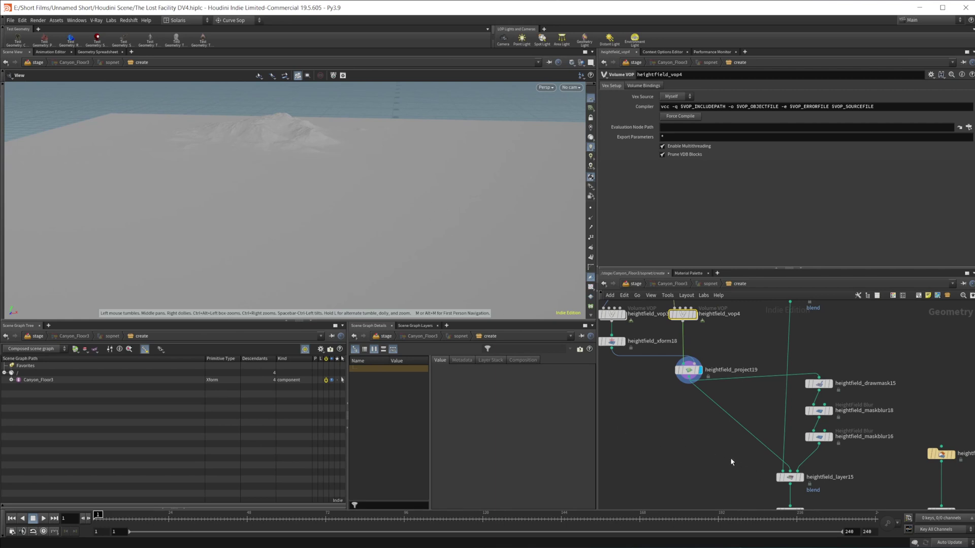
middle_drag(731, 458, 701, 457)
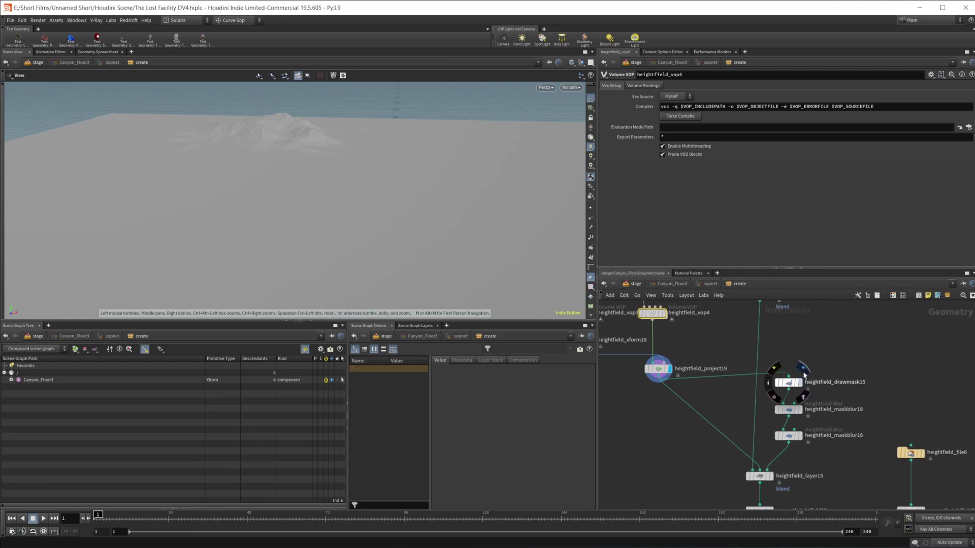
click(804, 370)
middle_drag(808, 374, 782, 367)
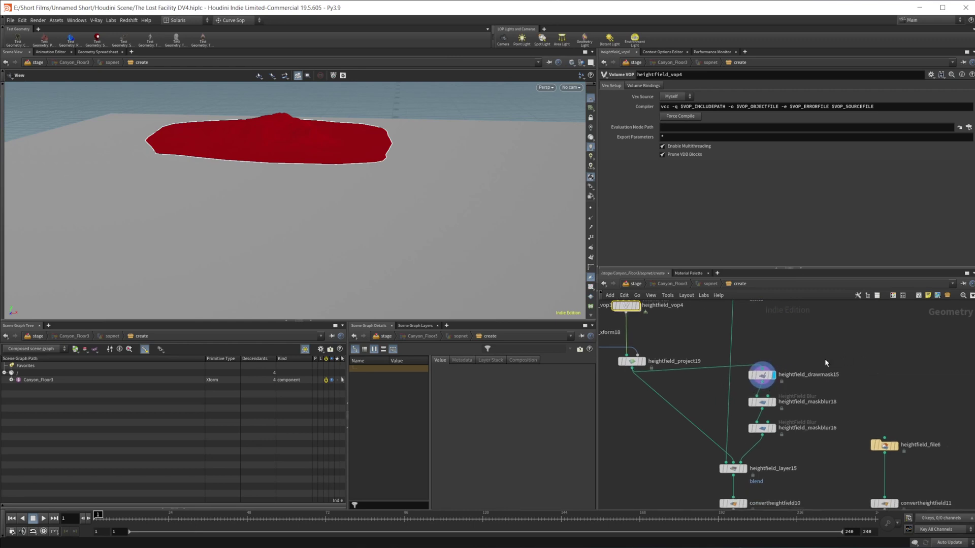
Display the shrunken mask of heightfield_maskblur18, show its parameters, and display the softened mask of heightfield_maskblur16
click(778, 395)
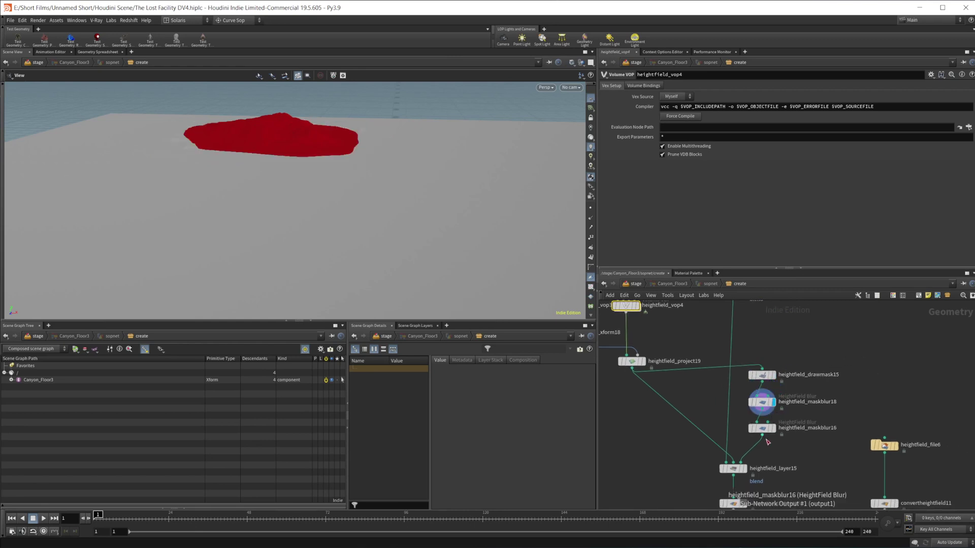
click(762, 402)
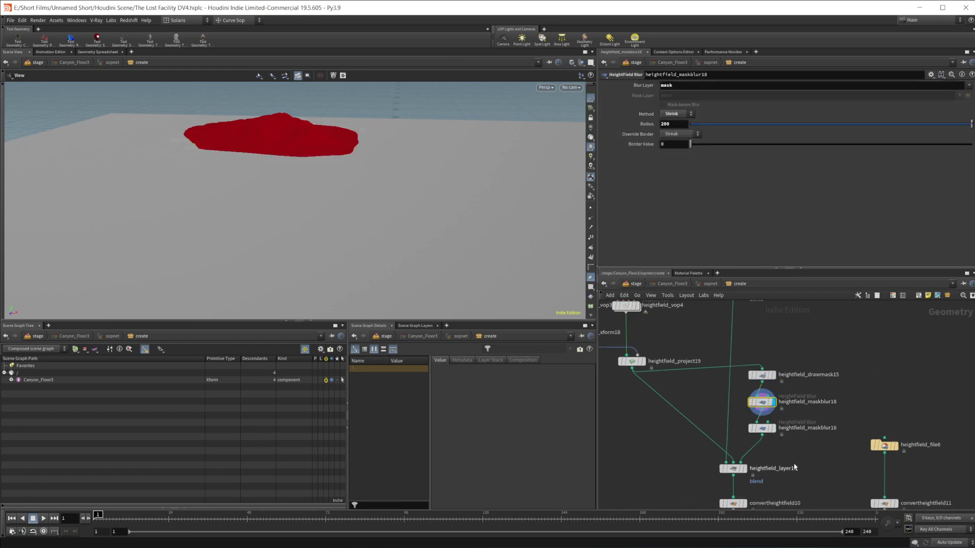
click(778, 419)
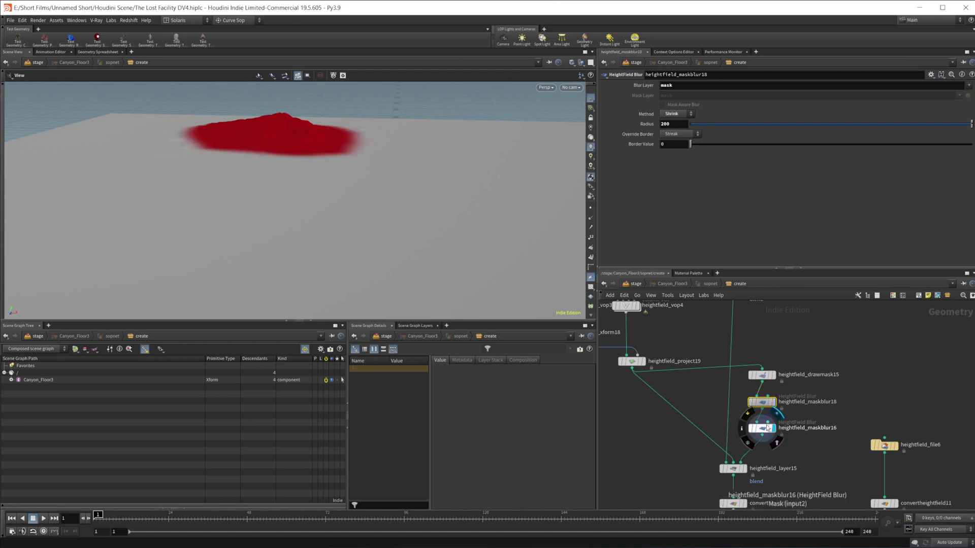
Display the combined terrain blended in heightfield_layer15 and its polygon conversion in convertheightfield10
middle_drag(837, 369, 815, 462)
scroll(816, 459, down, 1)
middle_drag(796, 424, 831, 270)
click(773, 390)
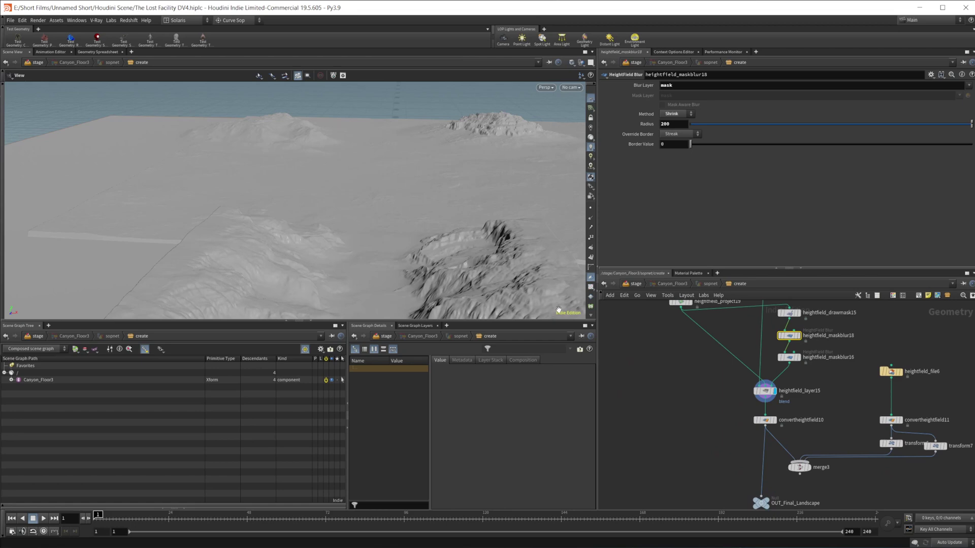
middle_drag(818, 427, 742, 400)
mouse_move(685, 398)
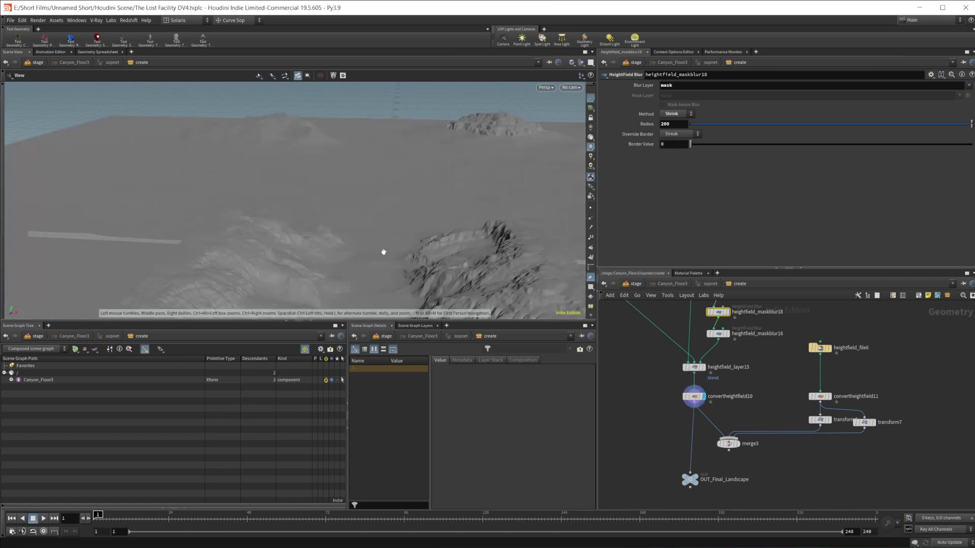
Examine the converted landscape of convertheightfield10 up close around the distant mountains
mouse_move(384, 252)
mouse_down()
mouse_move(409, 237)
mouse_move(401, 249)
mouse_up()
middle_drag(401, 155, 308, 240)
right_drag(308, 241, 517, 199)
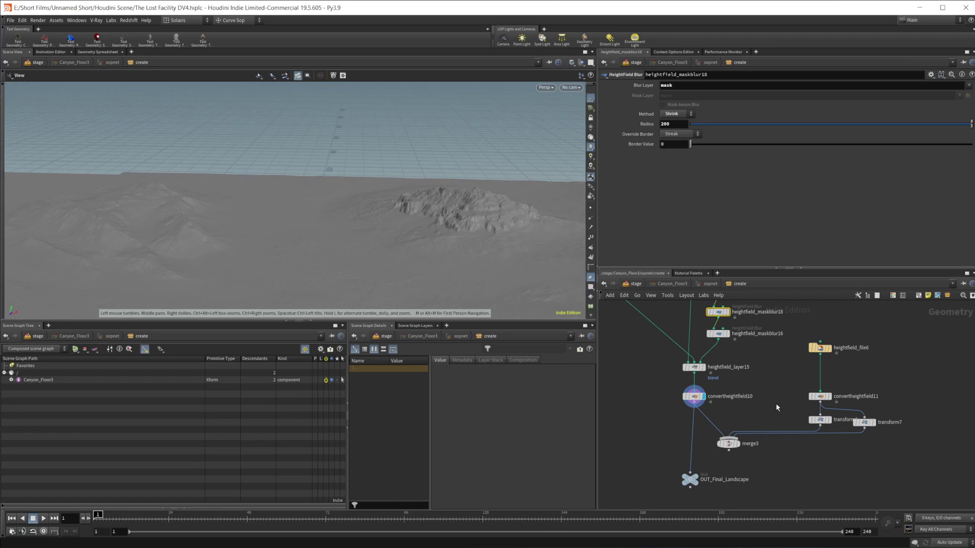
Display the dune heightfield loaded in heightfield_file6 and examine its shape from several angles
middle_drag(776, 408, 691, 401)
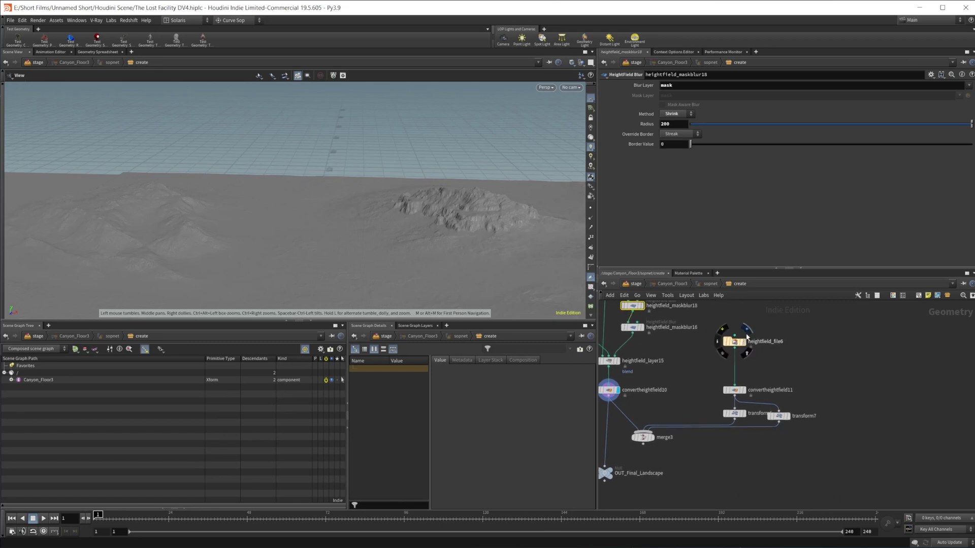
click(745, 329)
right_drag(416, 203, 305, 227)
middle_drag(350, 244, 398, 173)
right_drag(398, 172, 375, 223)
middle_drag(376, 224, 338, 188)
right_drag(338, 188, 391, 243)
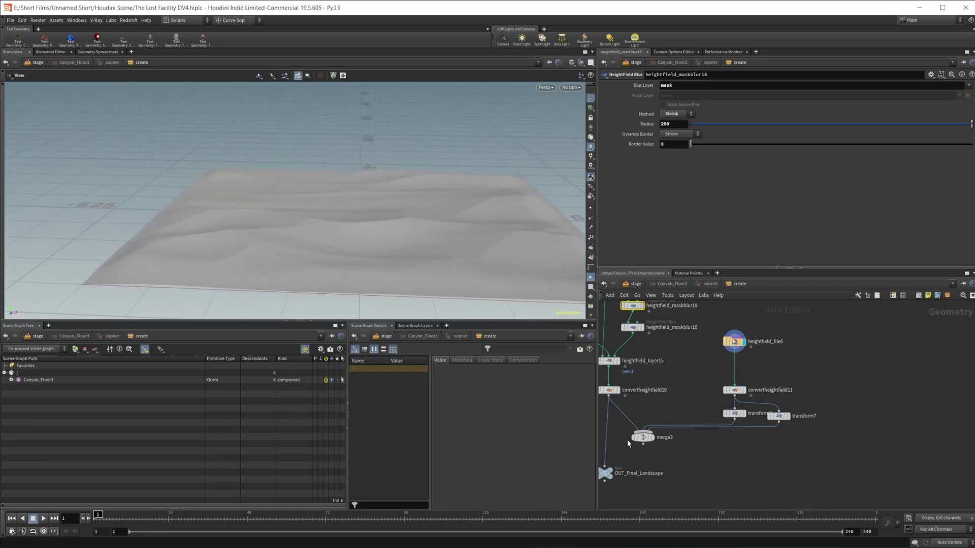
Display merge3 and examine how the transformed dune pieces extend the terrain behind the mountains
mouse_move(644, 437)
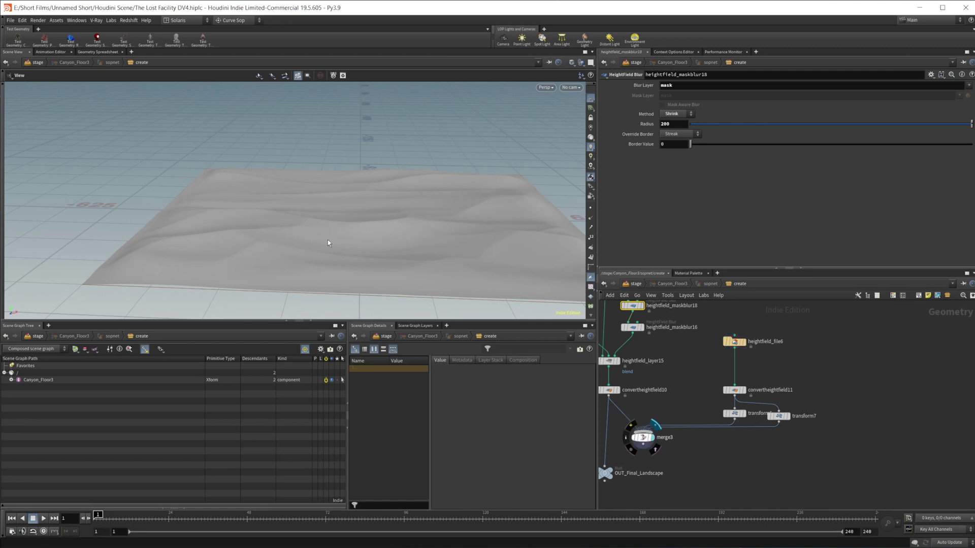
drag(353, 127, 309, 215)
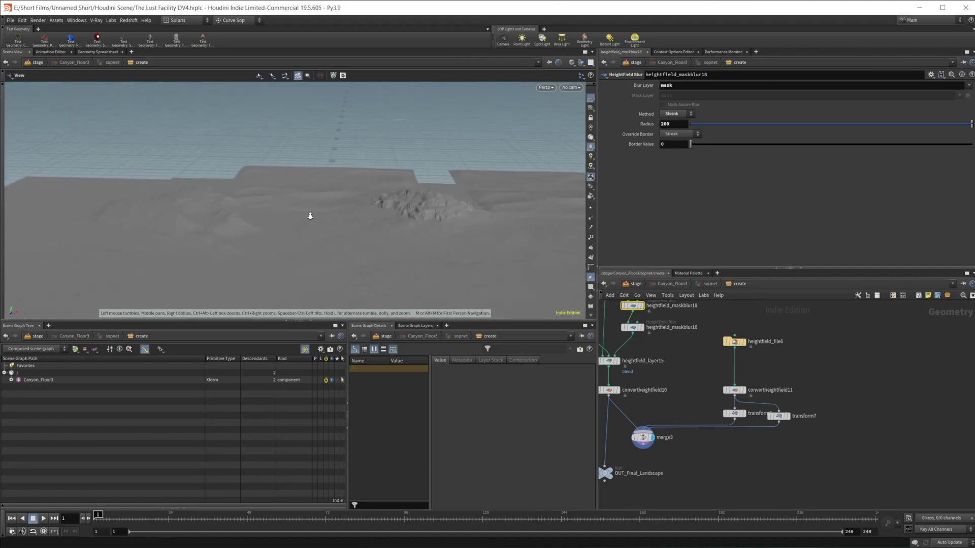
right_drag(308, 216, 581, 142)
drag(298, 189, 346, 139)
drag(433, 207, 386, 202)
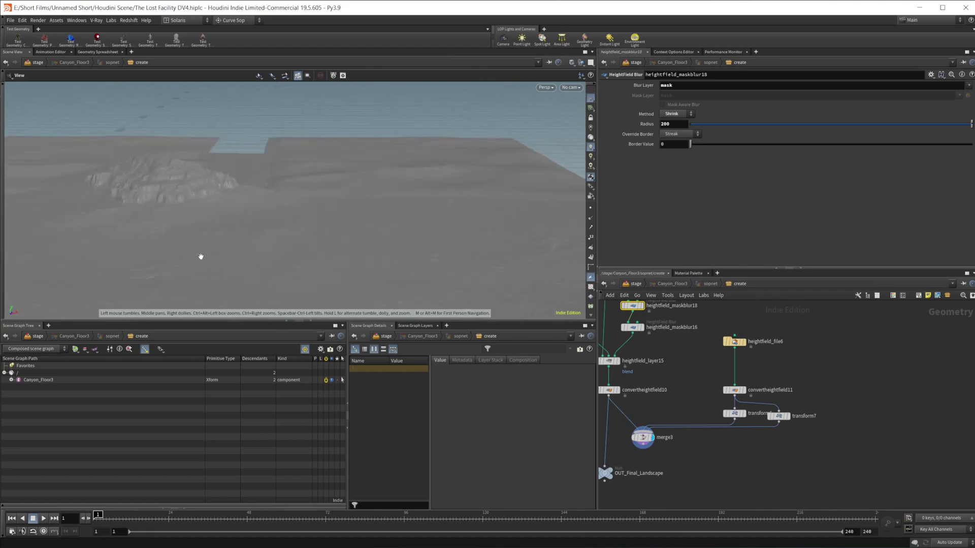
drag(234, 231, 528, 192)
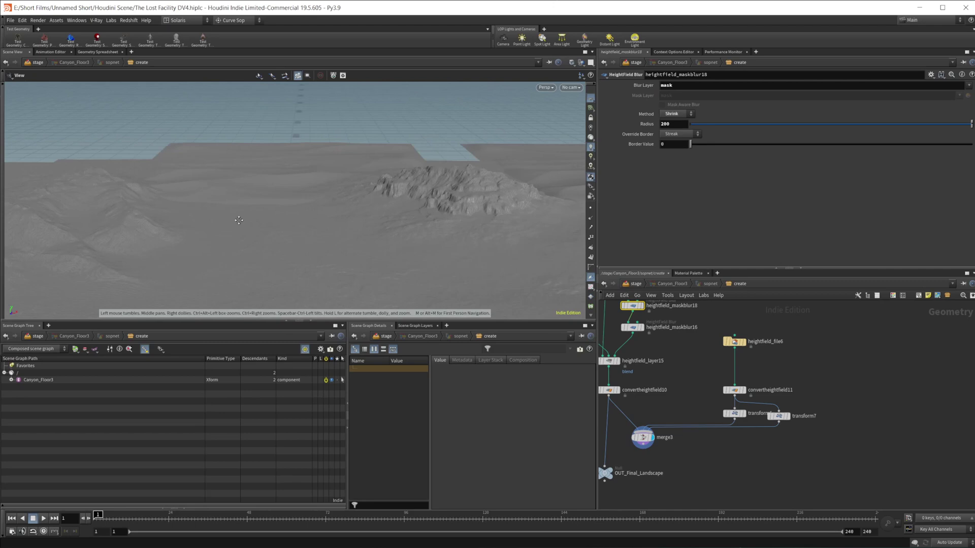
middle_drag(239, 221, 301, 220)
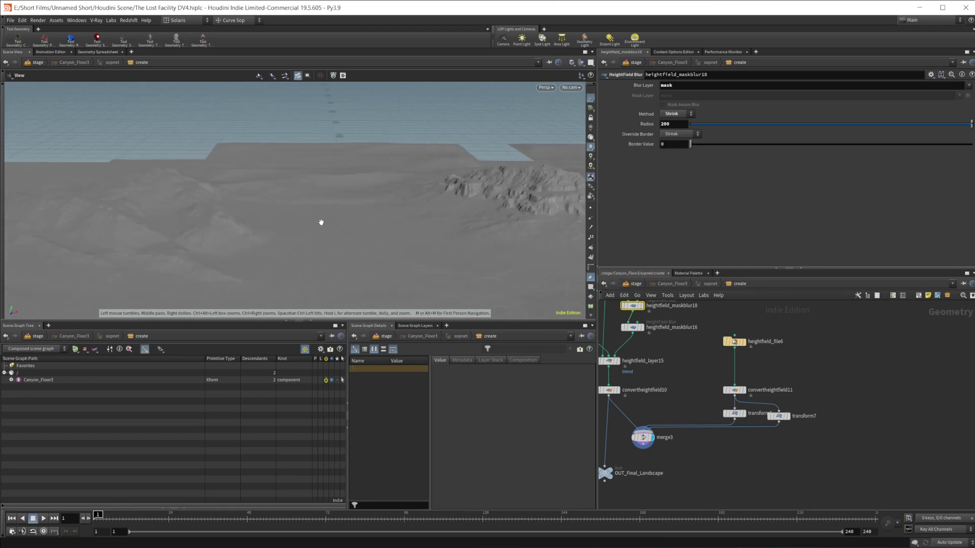
Return to the stage network, bring its camera and redshift1 nodes into view, and look through /cameras/camera1
click(635, 284)
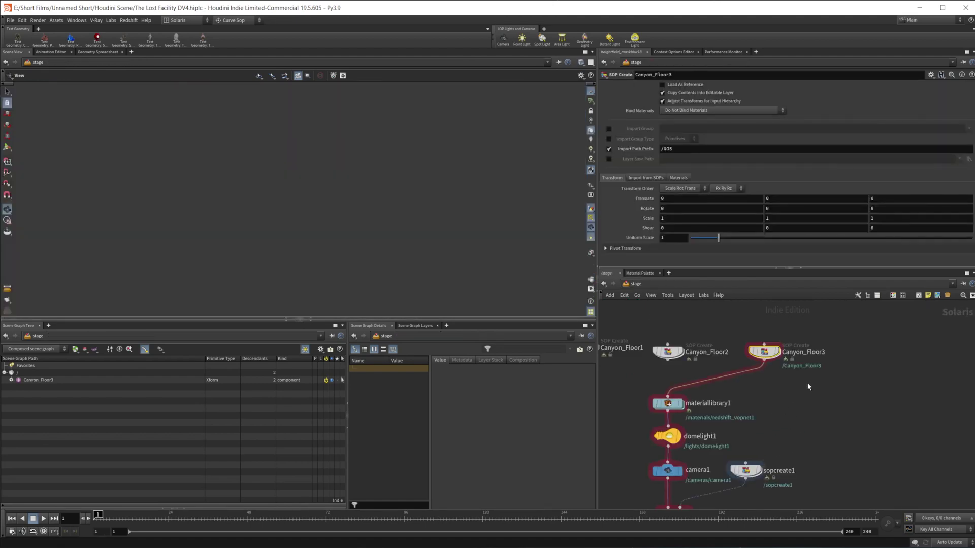
middle_drag(798, 430, 847, 373)
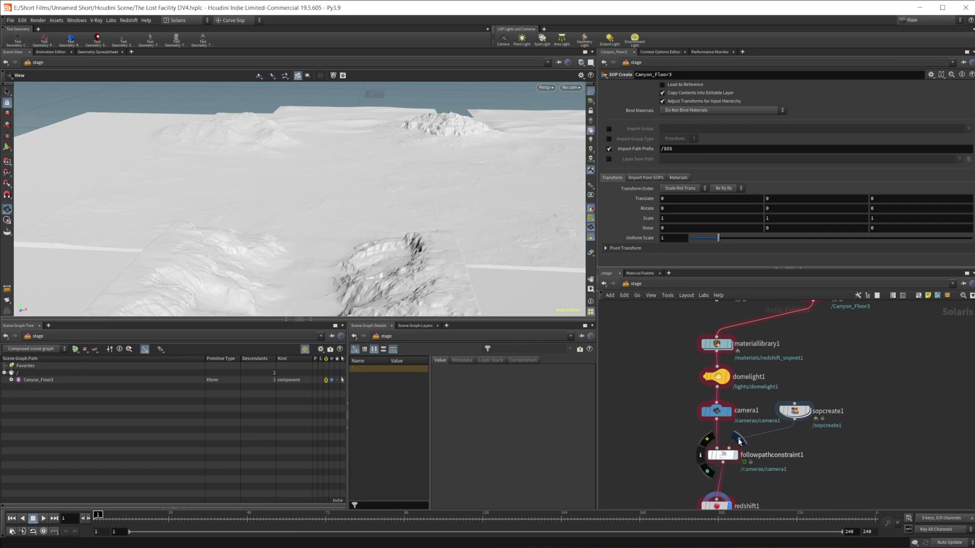
middle_drag(788, 456, 773, 412)
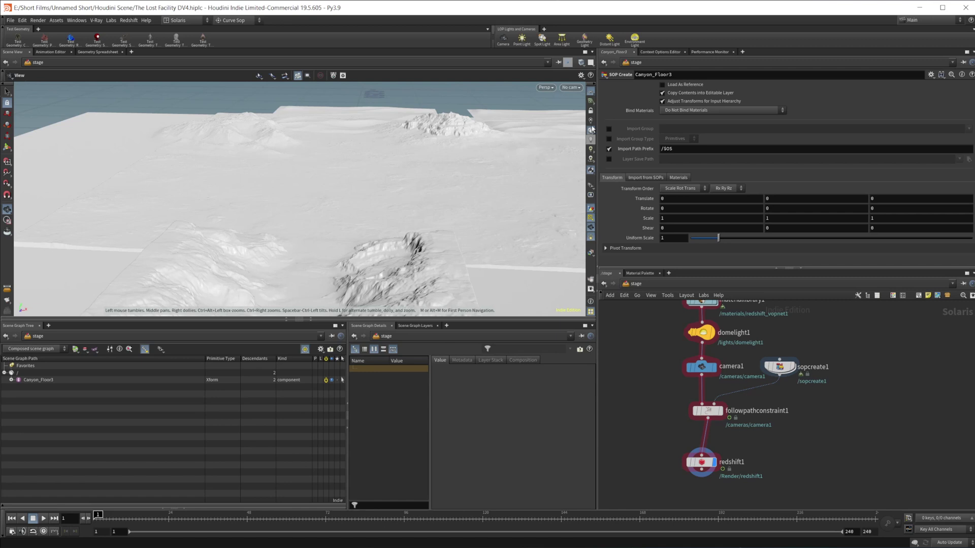
click(573, 88)
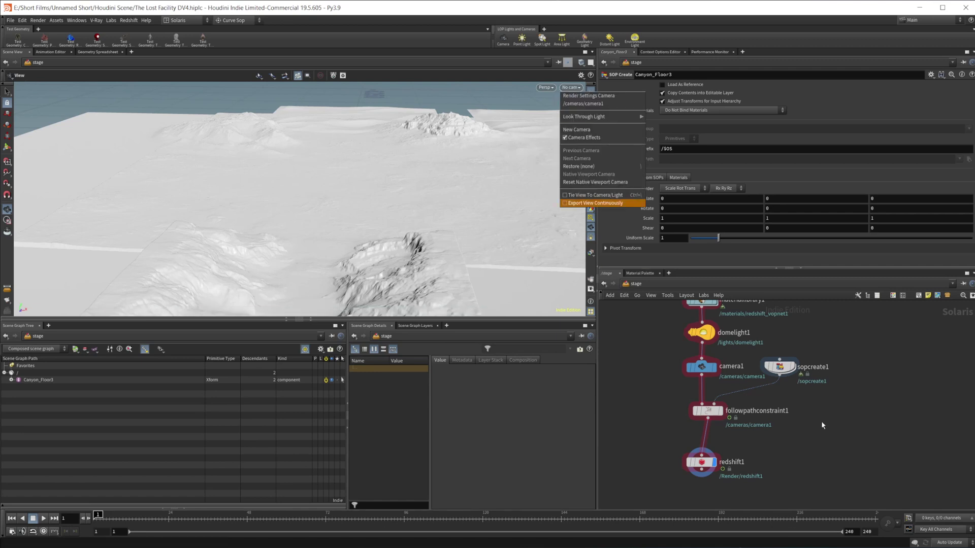
click(822, 424)
click(570, 87)
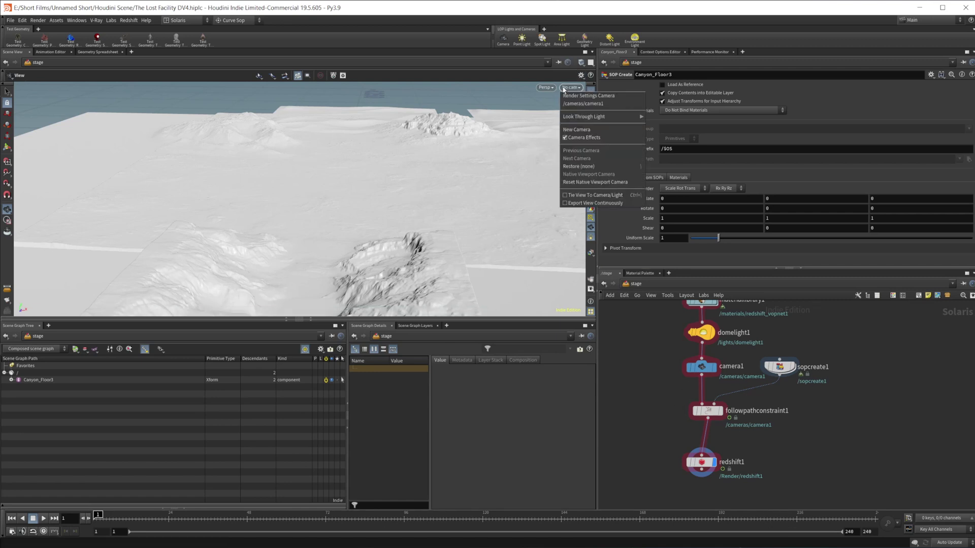
click(592, 104)
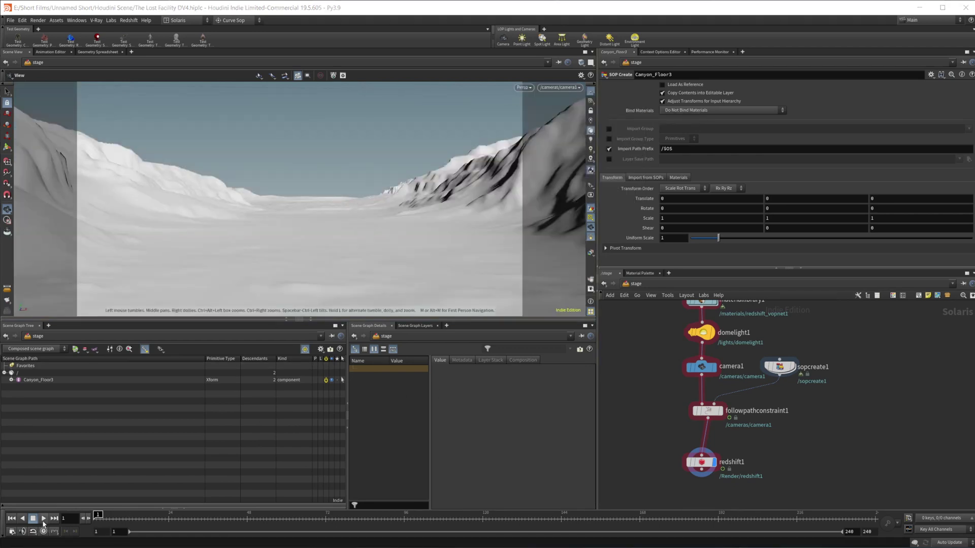
Play the camera animation through the canyon, stop it, and scrub the timeline to preview the shot
click(44, 519)
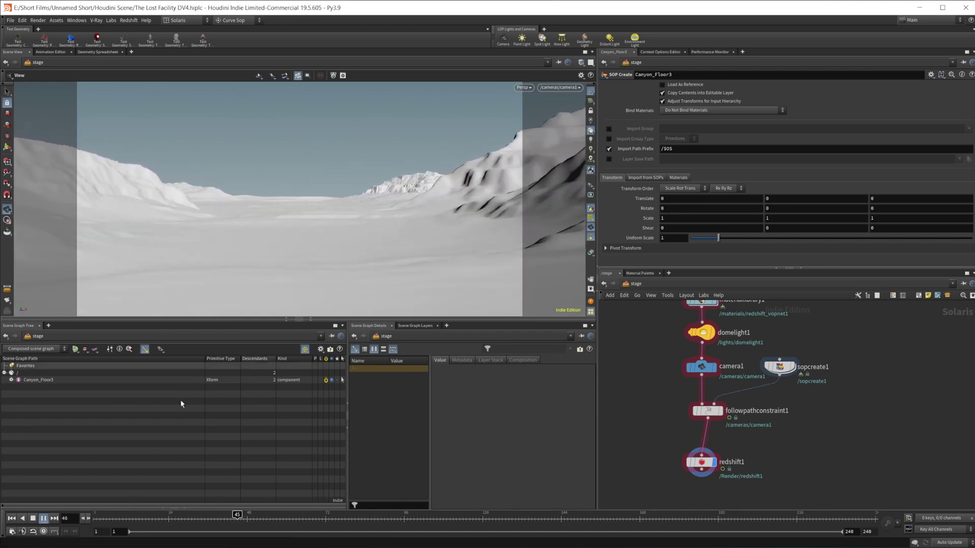
drag(199, 518, 209, 519)
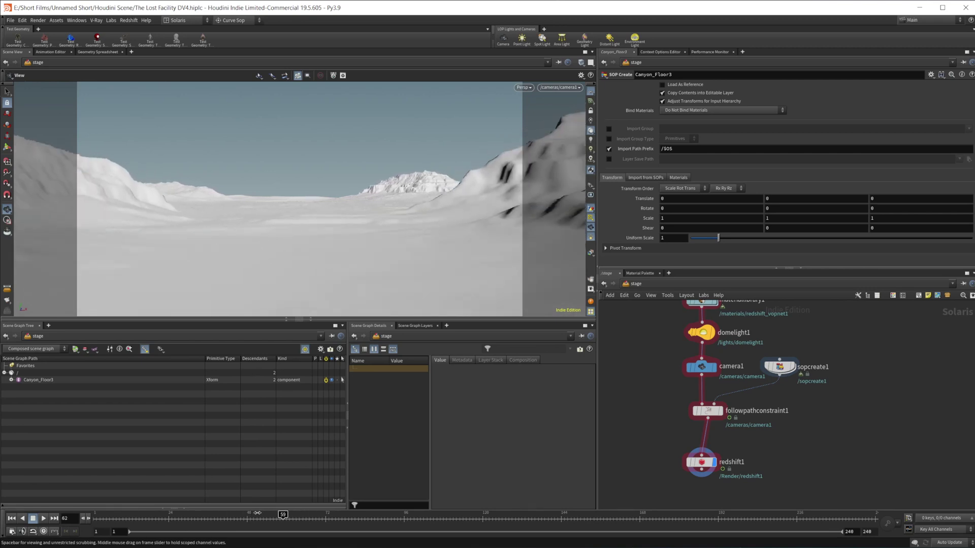
drag(258, 513, 470, 517)
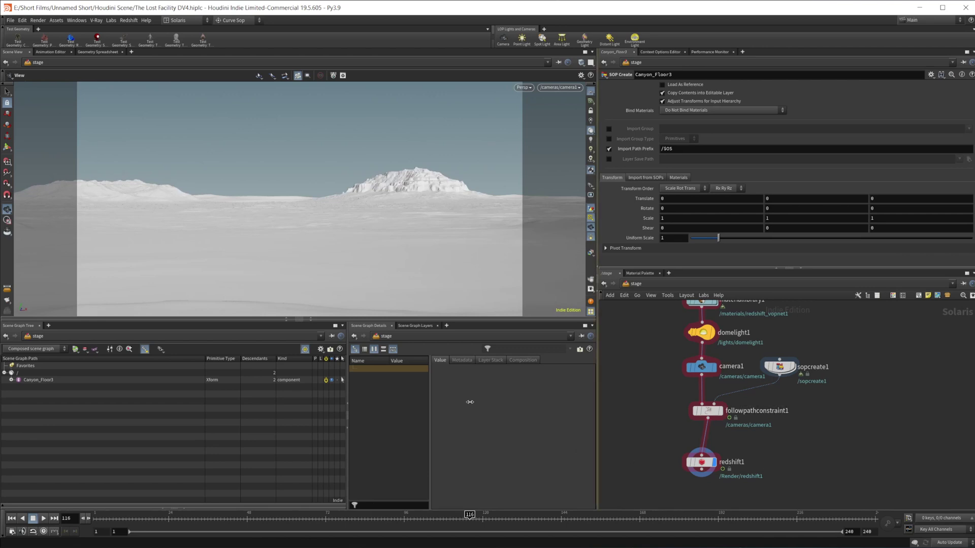
drag(190, 519, 501, 521)
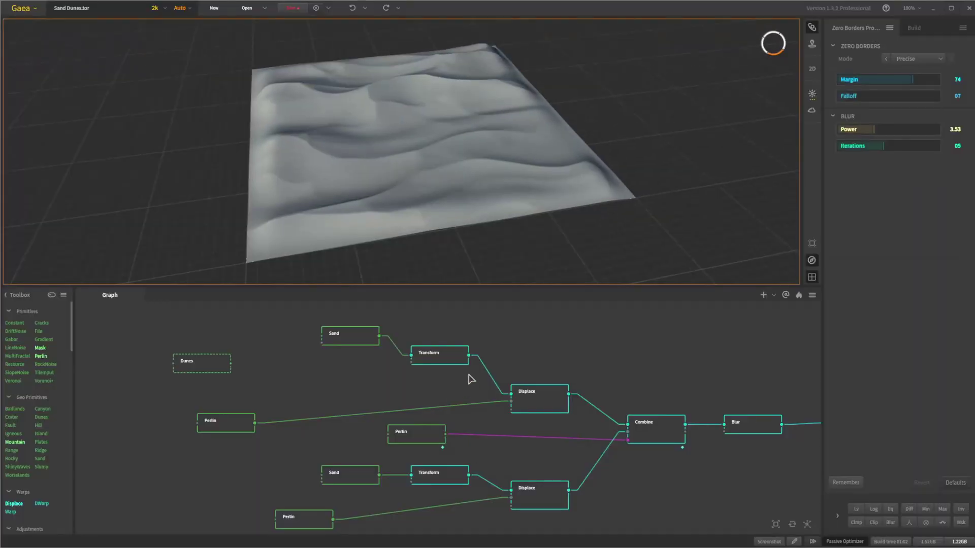
Switch to Gaea and examine the Sand Dunes.tor terrain and its node graph from the Sand inputs to Zero Borders
middle_drag(258, 363, 282, 367)
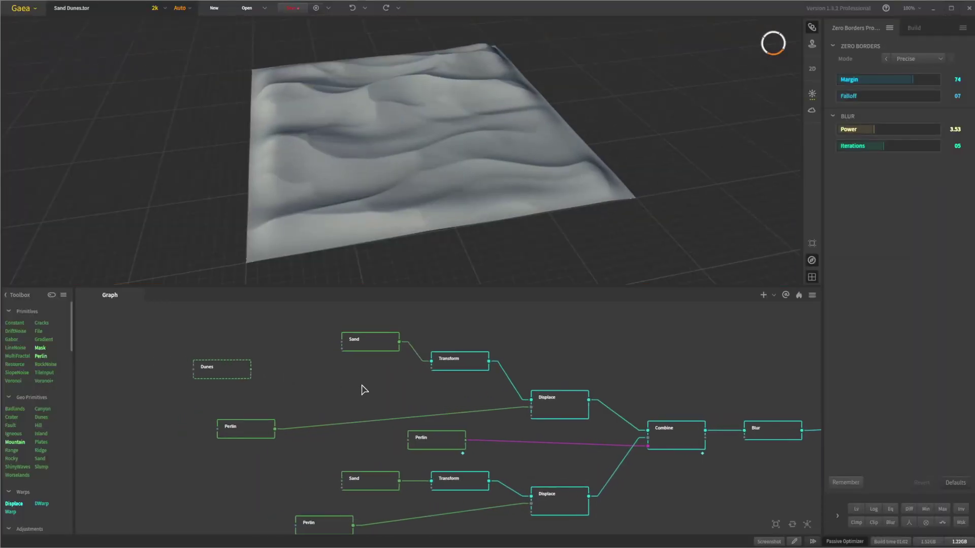
middle_drag(337, 396, 320, 395)
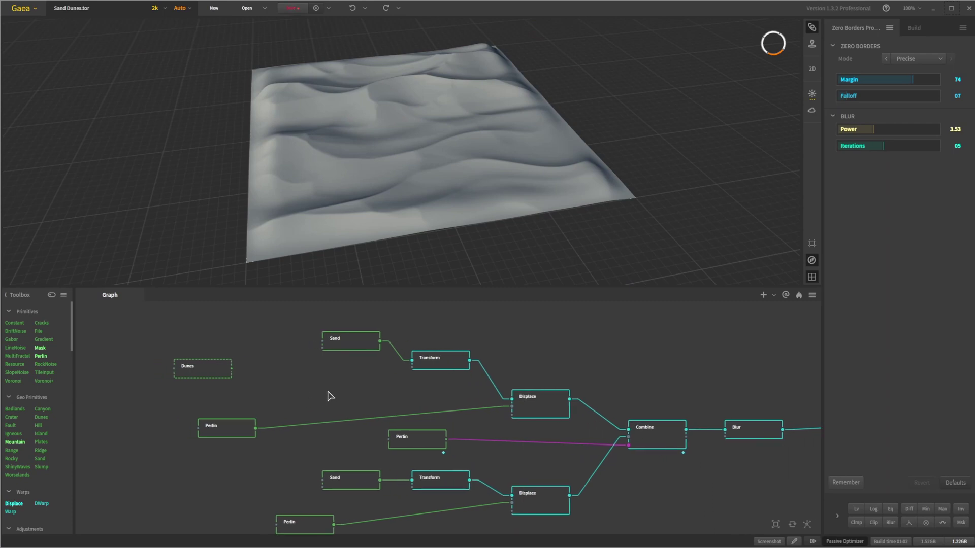
drag(389, 171, 393, 121)
scroll(452, 155, down, 3)
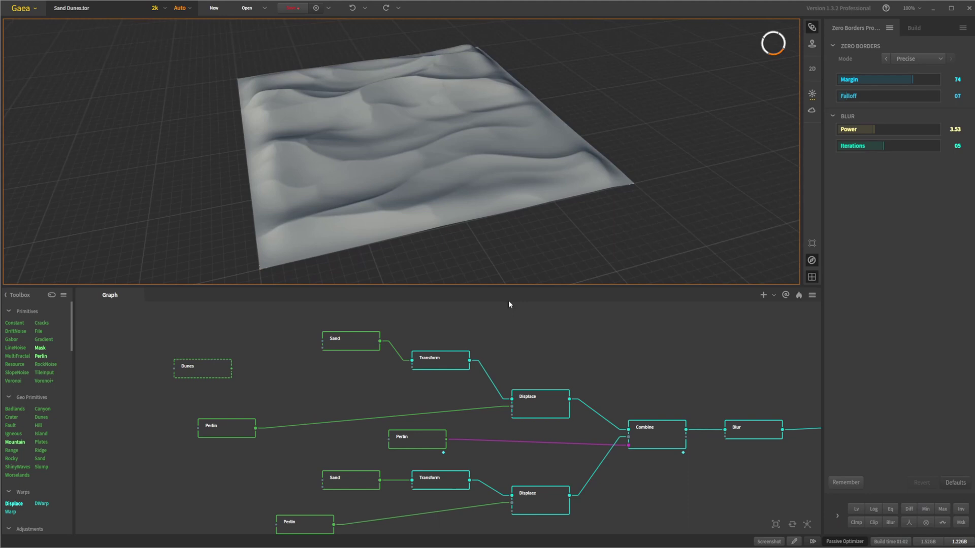
middle_drag(767, 395, 547, 382)
middle_drag(653, 374, 550, 383)
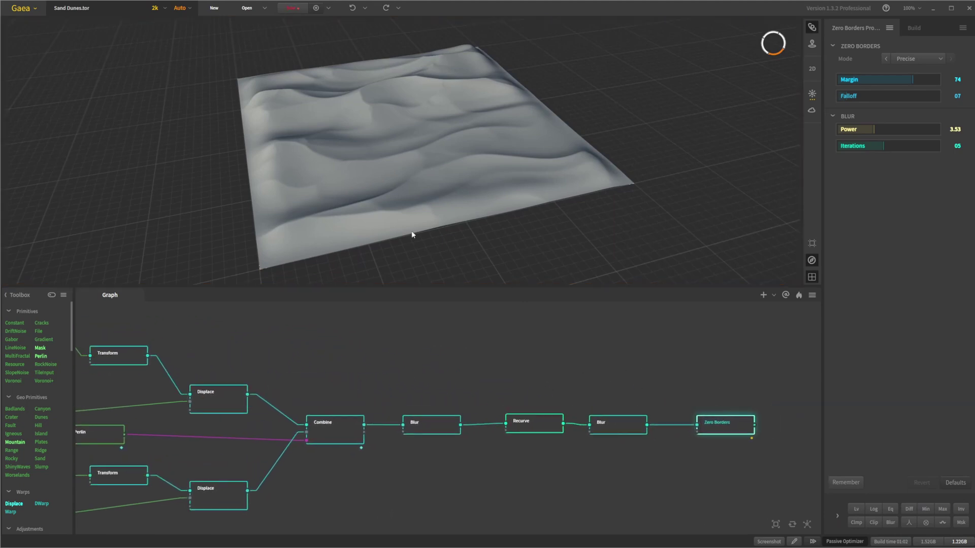
middle_drag(368, 360, 704, 358)
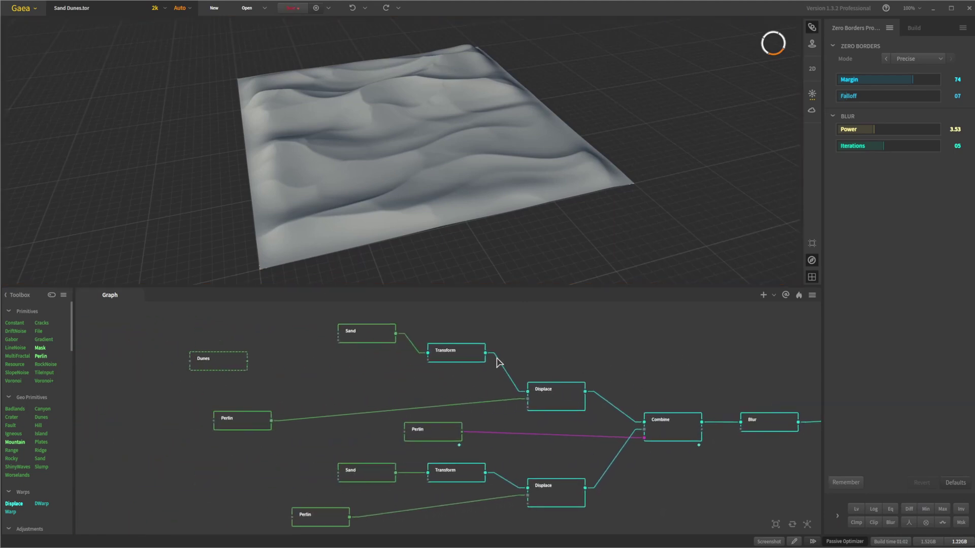
Preview the first dune branch node by node: the upper Sand, its Transform, the Perlin input and the resulting Displace
click(361, 339)
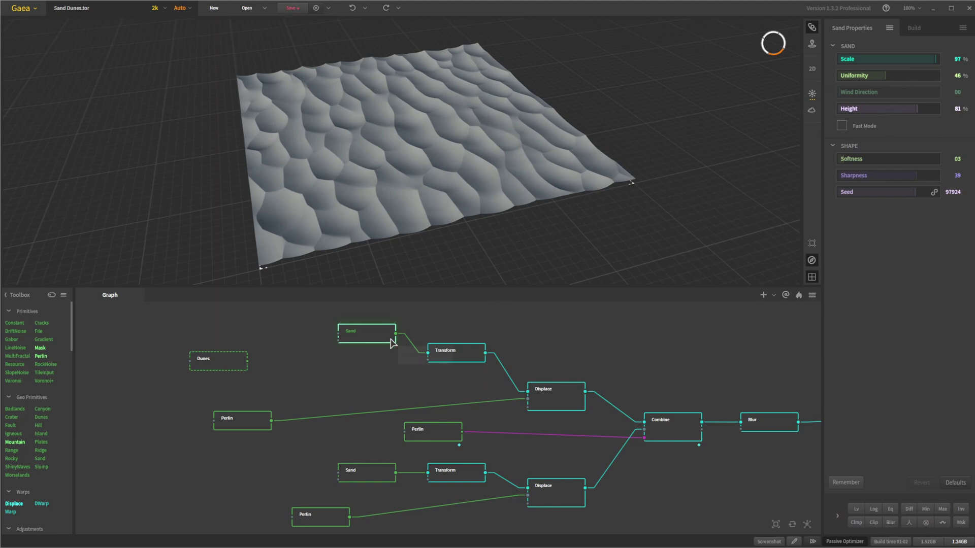
middle_drag(373, 360, 337, 353)
click(411, 345)
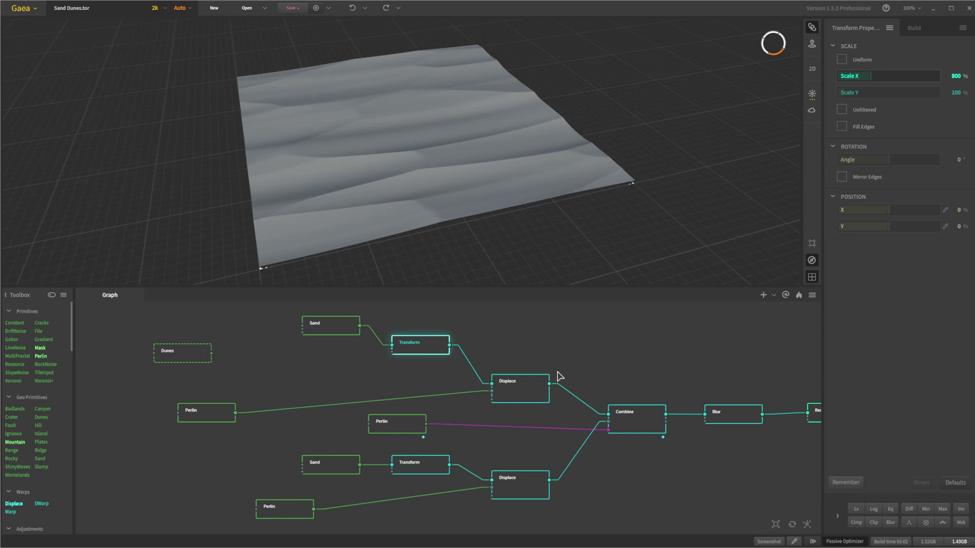
scroll(355, 388, down, 1)
click(207, 391)
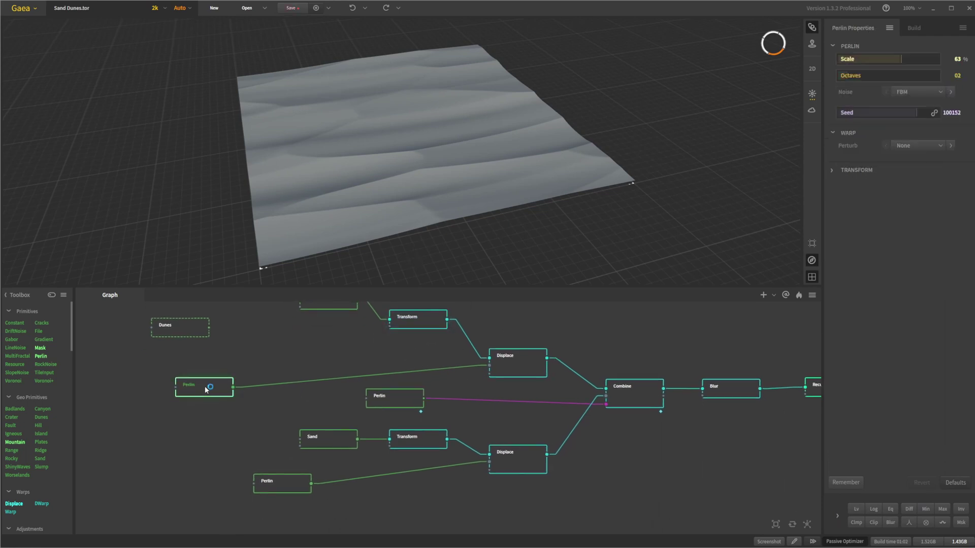
drag(507, 126, 363, 153)
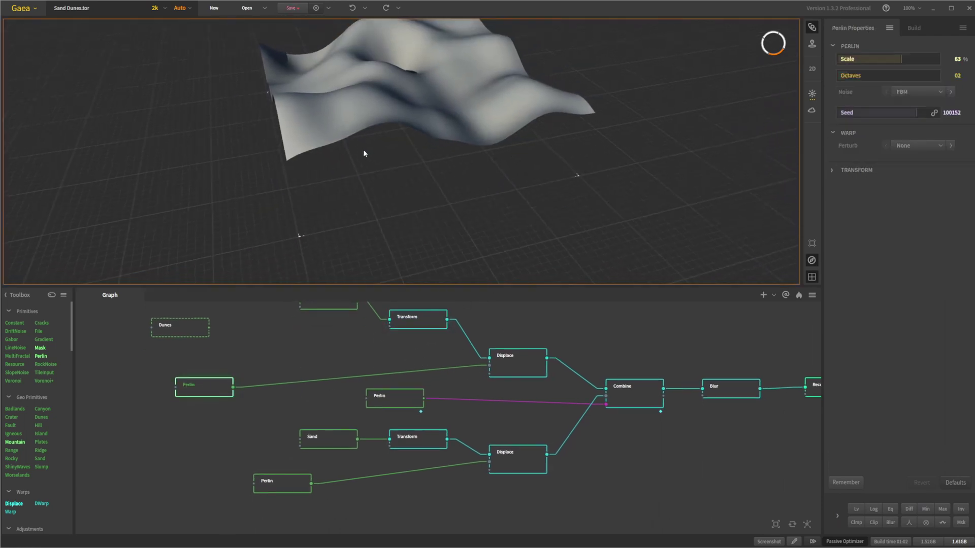
click(517, 364)
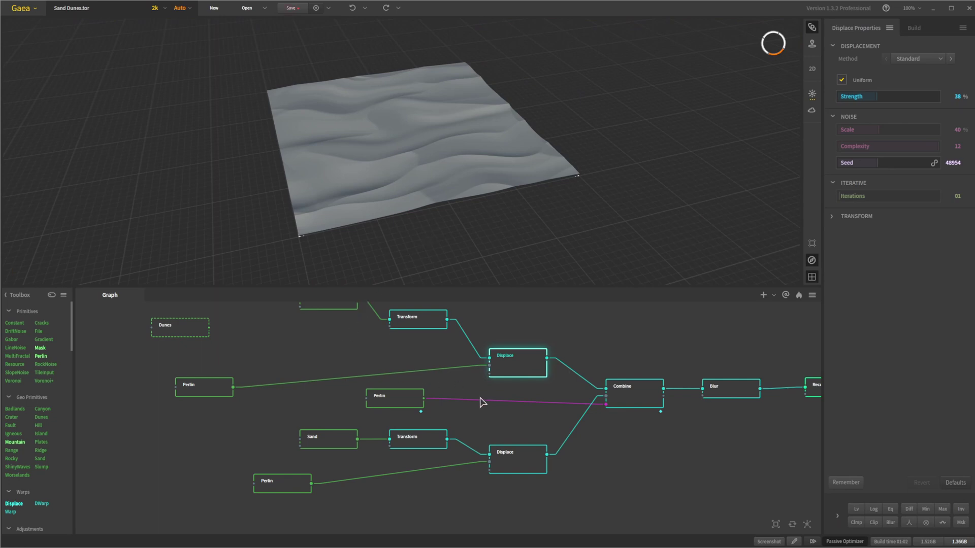
Compare the properties and previews of the lower and upper Sand nodes, ending on the lower one
middle_drag(481, 403, 420, 374)
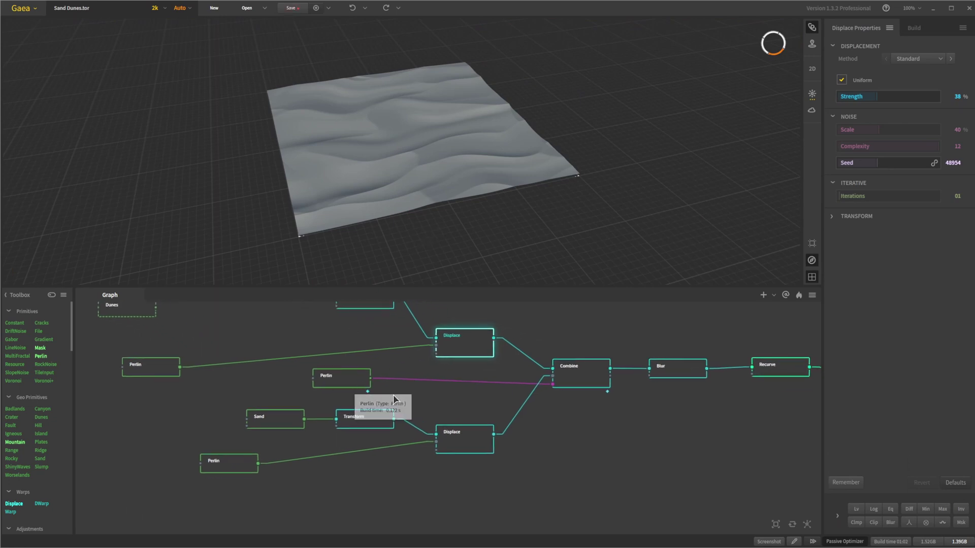
click(265, 428)
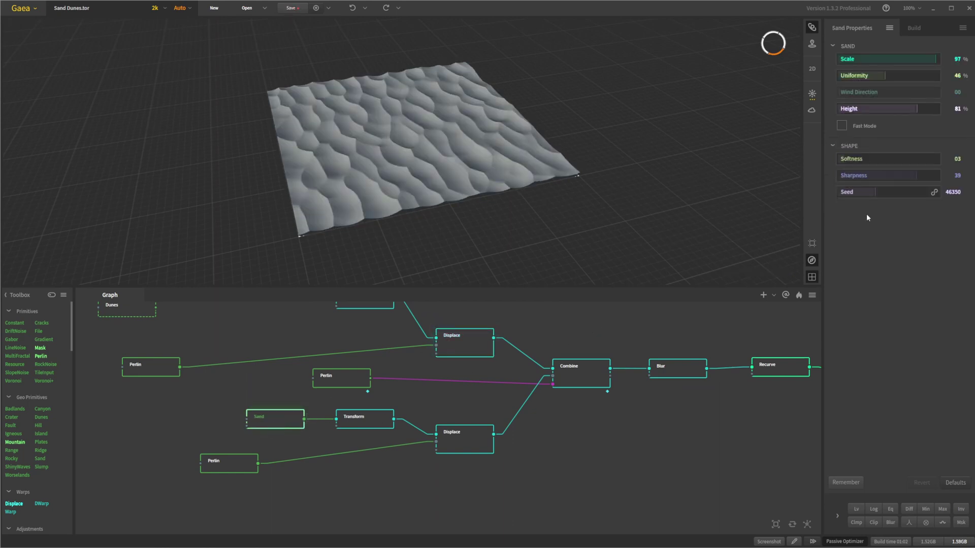
middle_drag(299, 307, 362, 369)
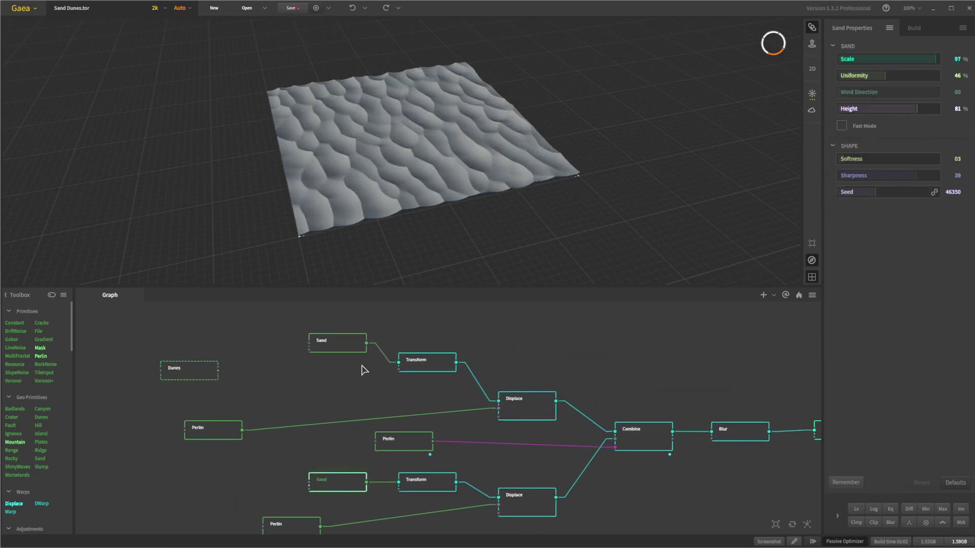
click(345, 351)
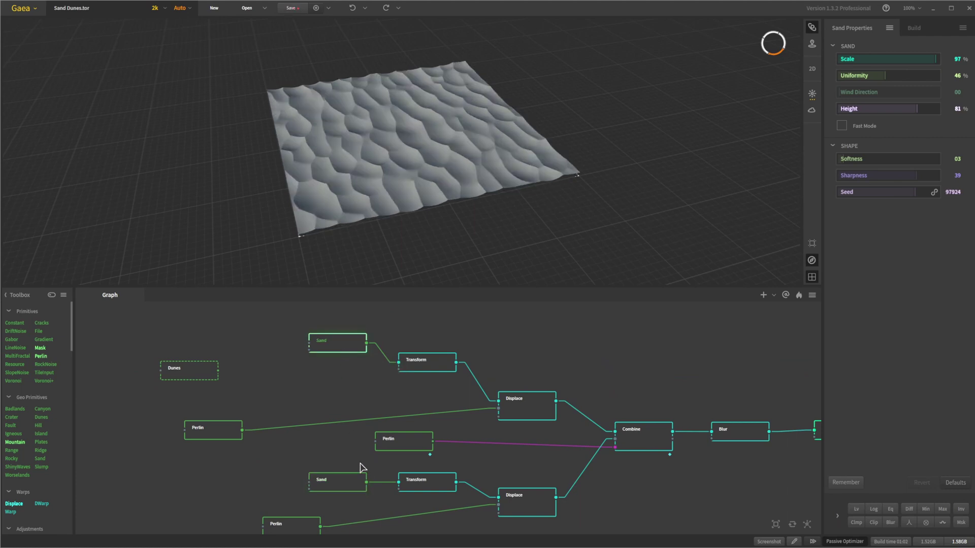
click(359, 485)
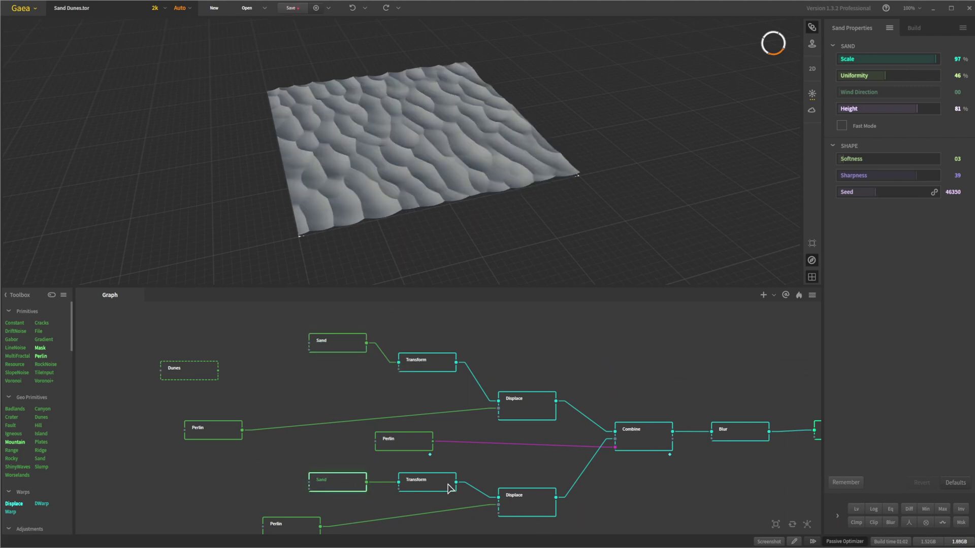
Compare the scale settings of the lower and upper Transform nodes
middle_drag(464, 461, 436, 426)
click(412, 455)
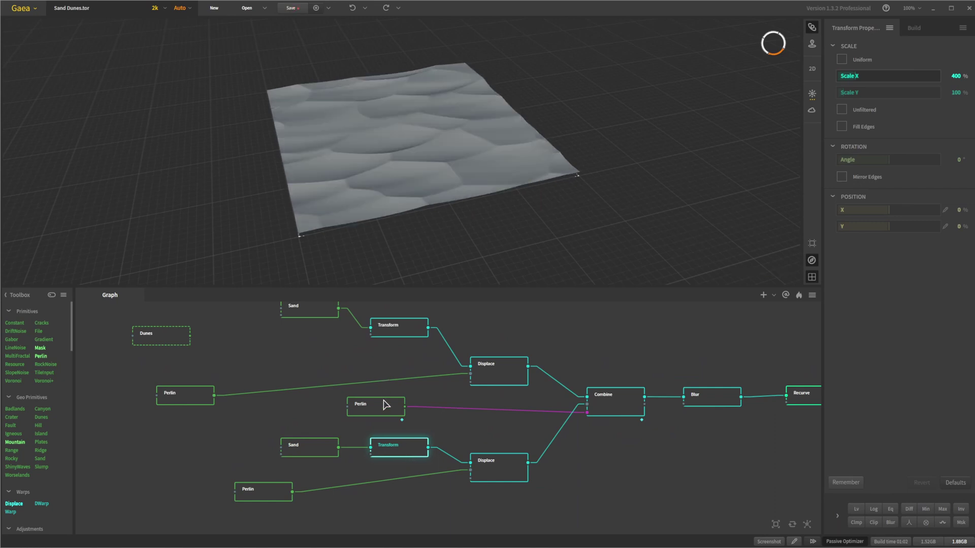
click(409, 330)
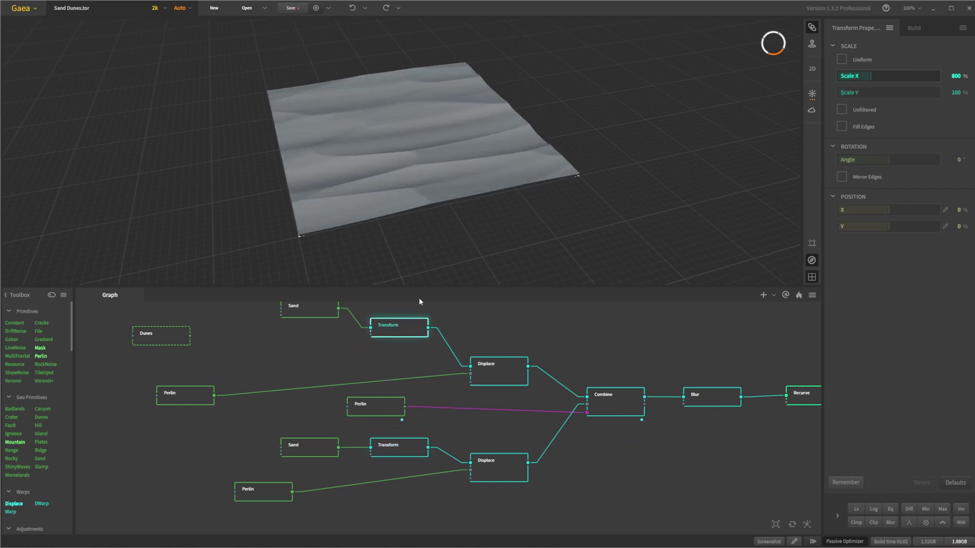
Preview the lower branch's Transform and compare its Perlin input with the Perlin input of the upper branch
click(413, 448)
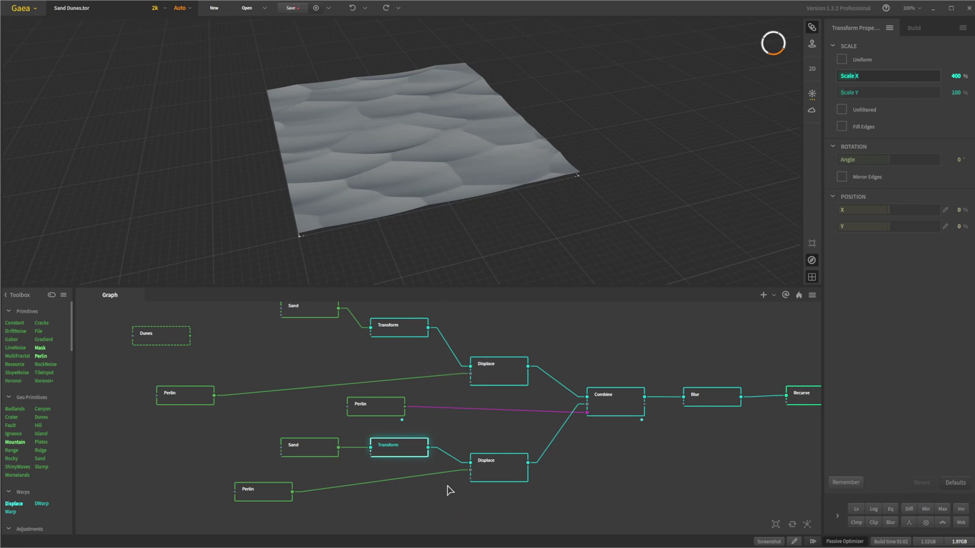
click(255, 498)
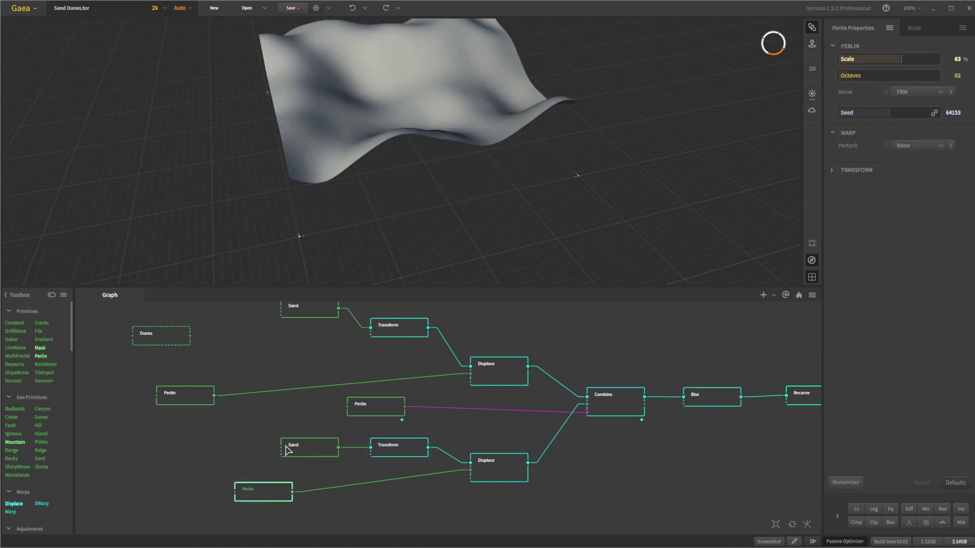
click(197, 397)
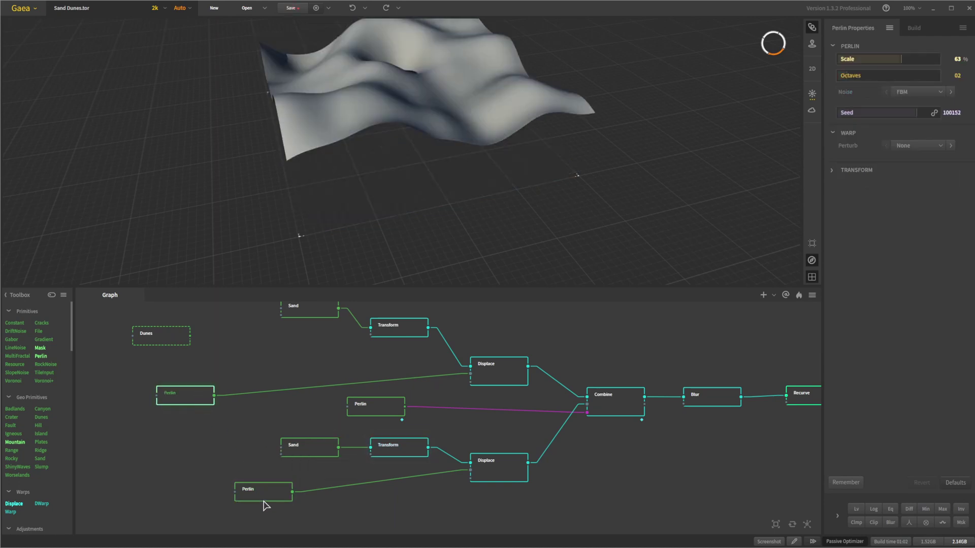
Compare the lower Displace result with the undisplaced dunes of the lower Transform, ending on the Displace
click(497, 477)
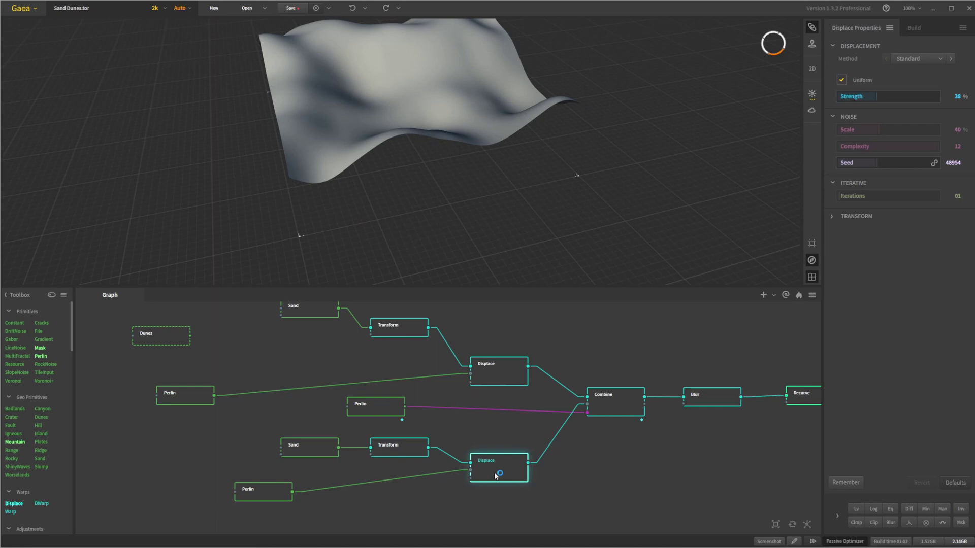
click(408, 446)
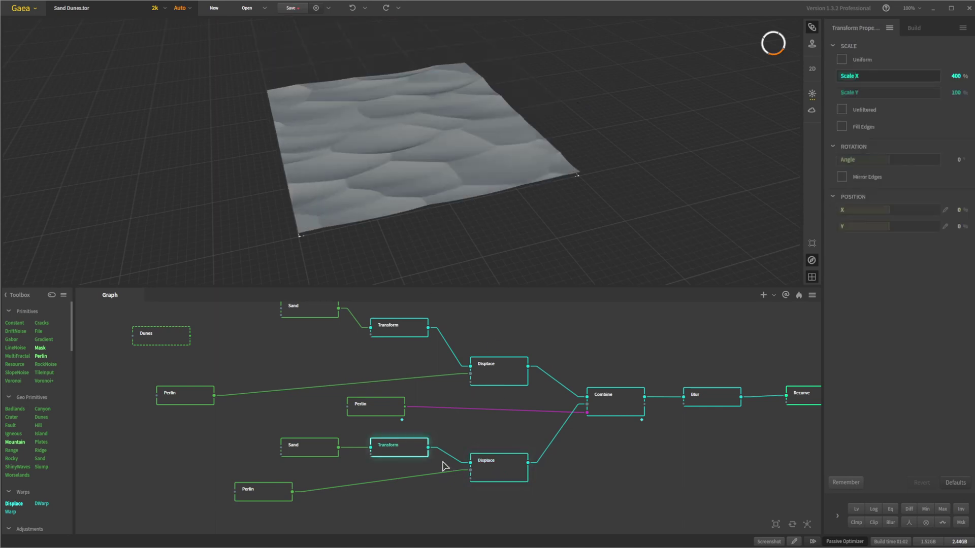
click(495, 476)
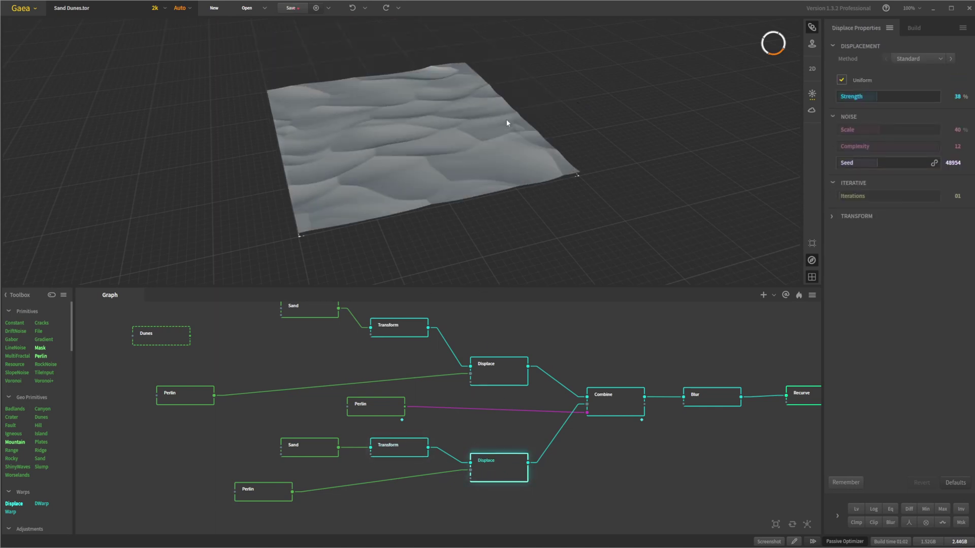
click(405, 462)
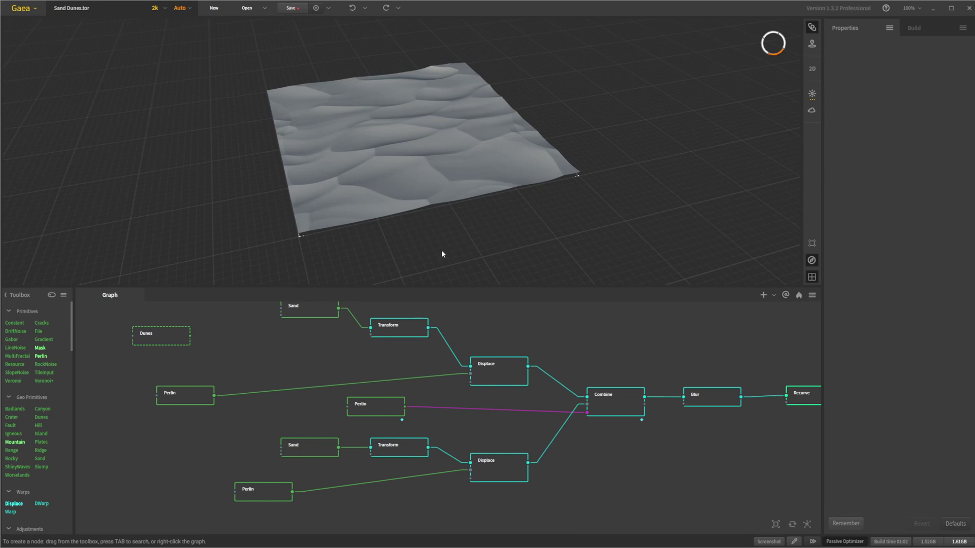
click(410, 453)
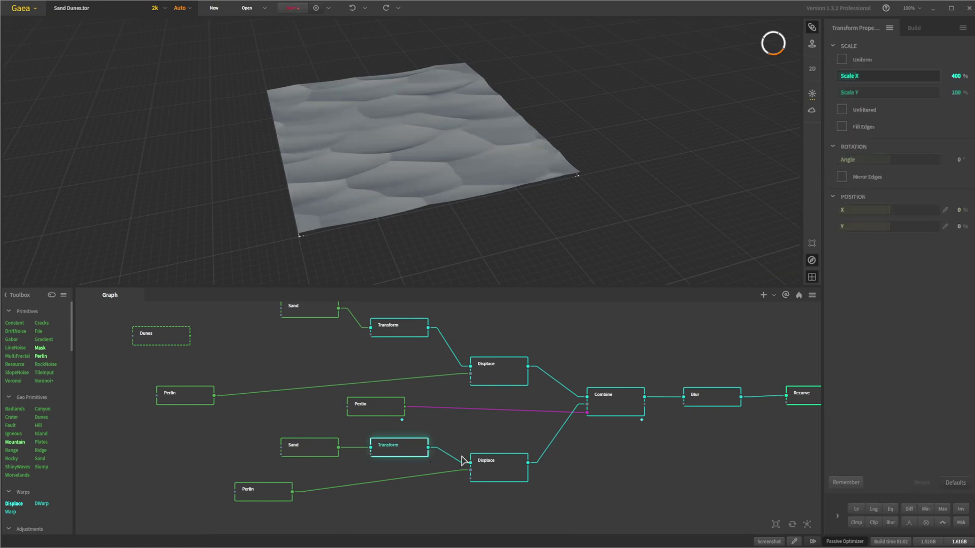
click(491, 472)
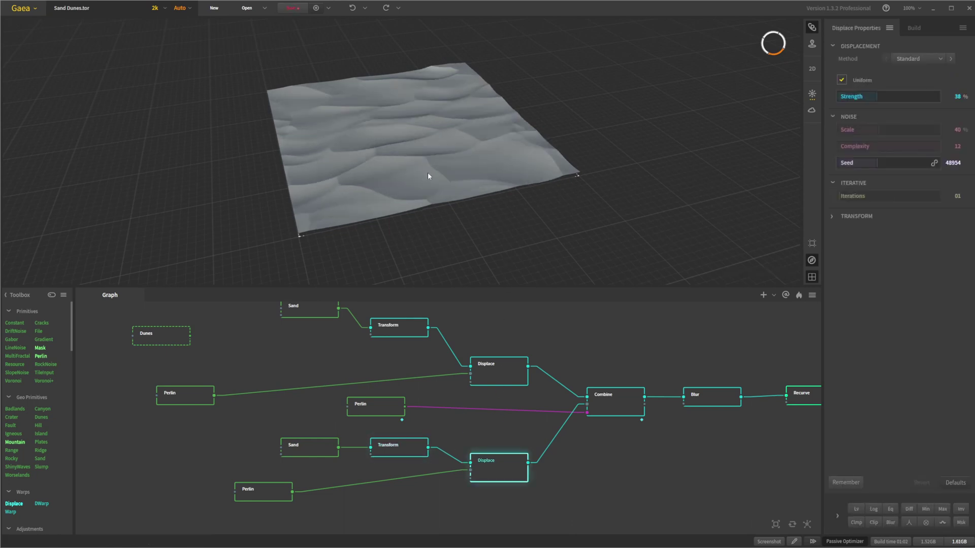
Preview the Combine of both dune branches up close and the Perlin node masking it, ending on the Combine
middle_drag(553, 459, 510, 460)
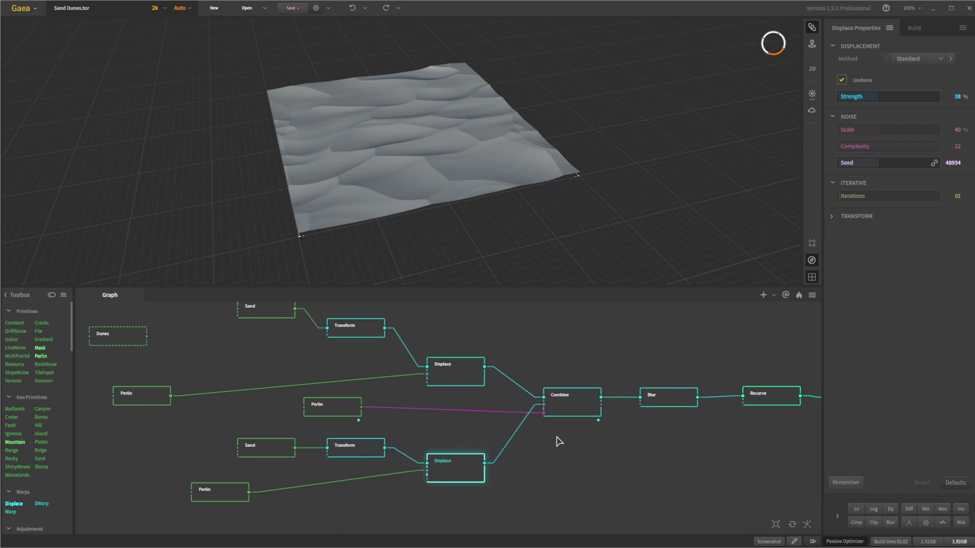
click(576, 407)
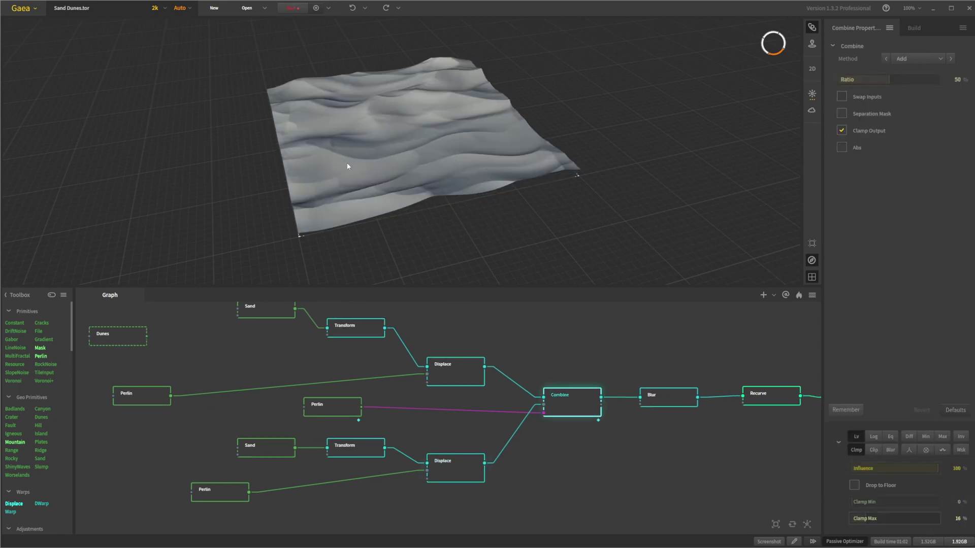
scroll(452, 161, up, 5)
drag(456, 146, 447, 116)
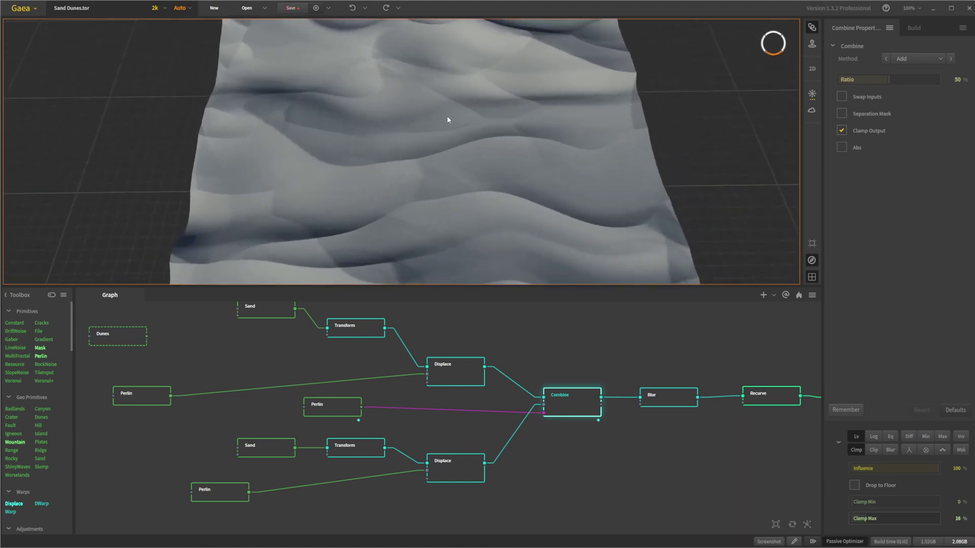
click(327, 415)
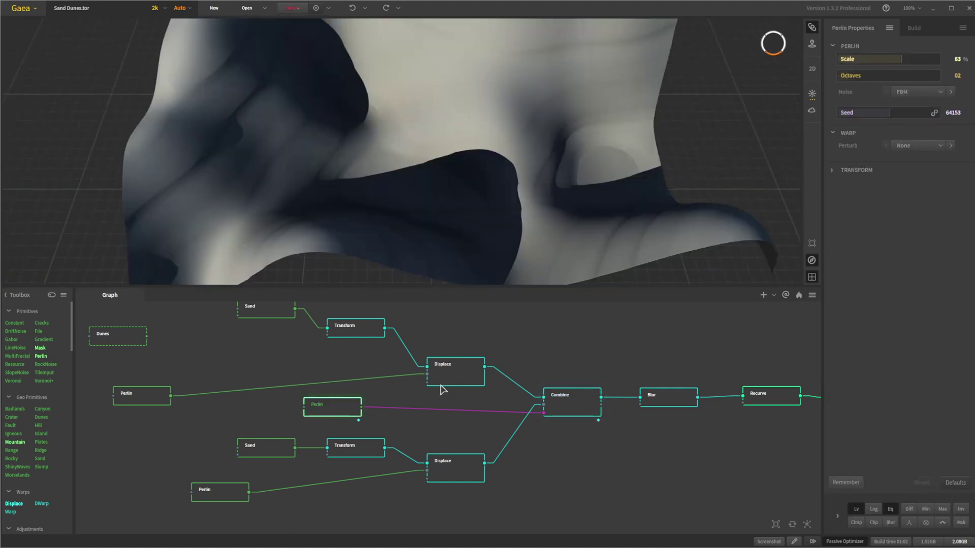
scroll(523, 157, down, 3)
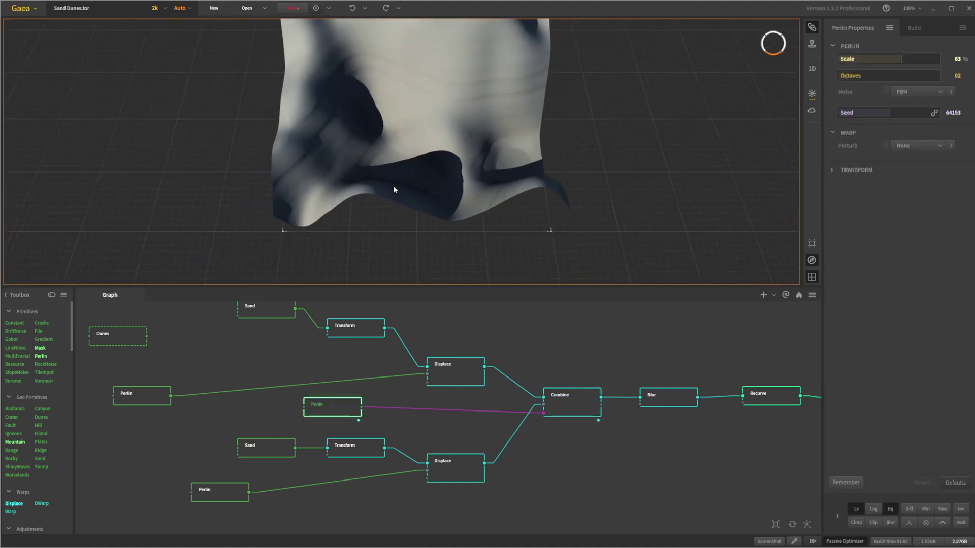
click(572, 410)
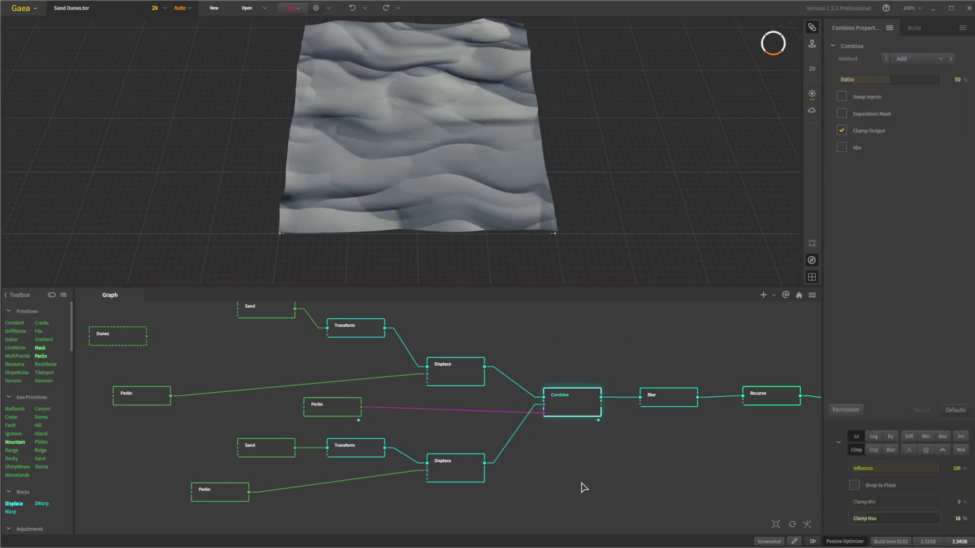
Inspect the settings and smoothed dunes of the Blur node that follows the Combine
middle_drag(584, 485, 437, 467)
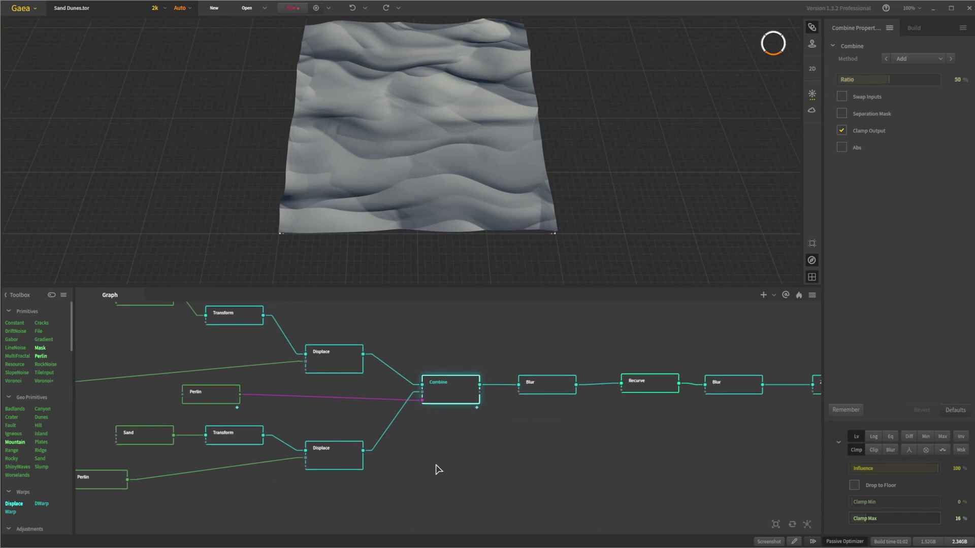
click(544, 389)
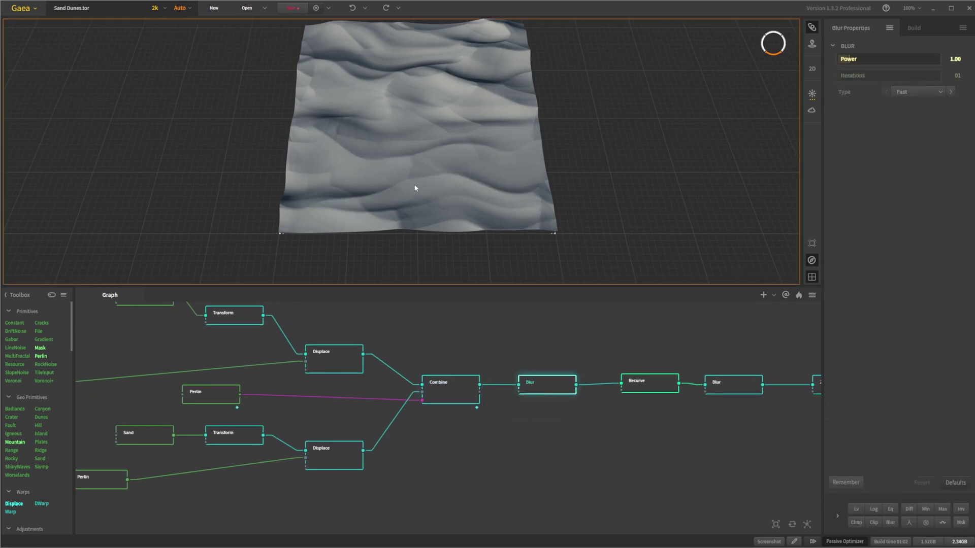
scroll(426, 187, up, 3)
drag(426, 186, 425, 220)
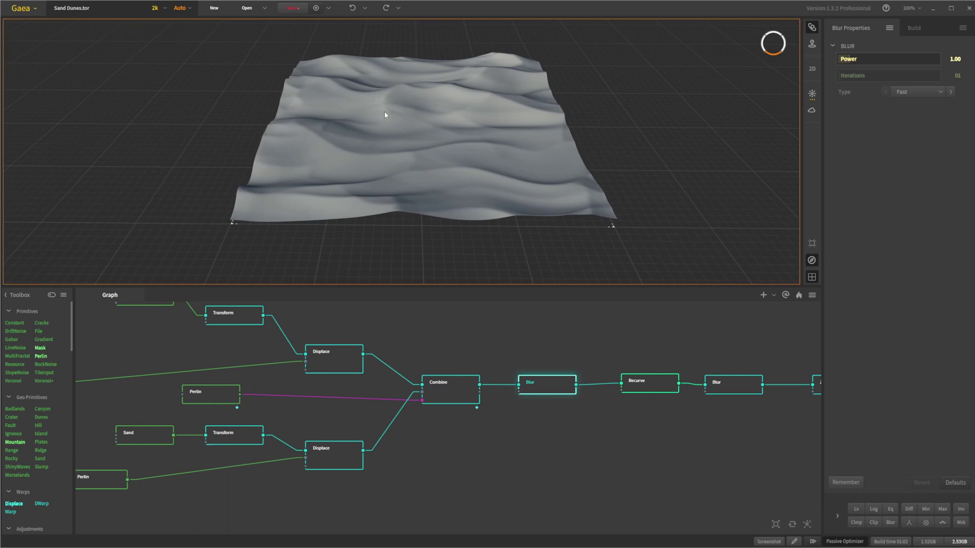
Compare the Recurve result with the preceding Blur up close on the dune ridges, ending on the Recurve
click(650, 391)
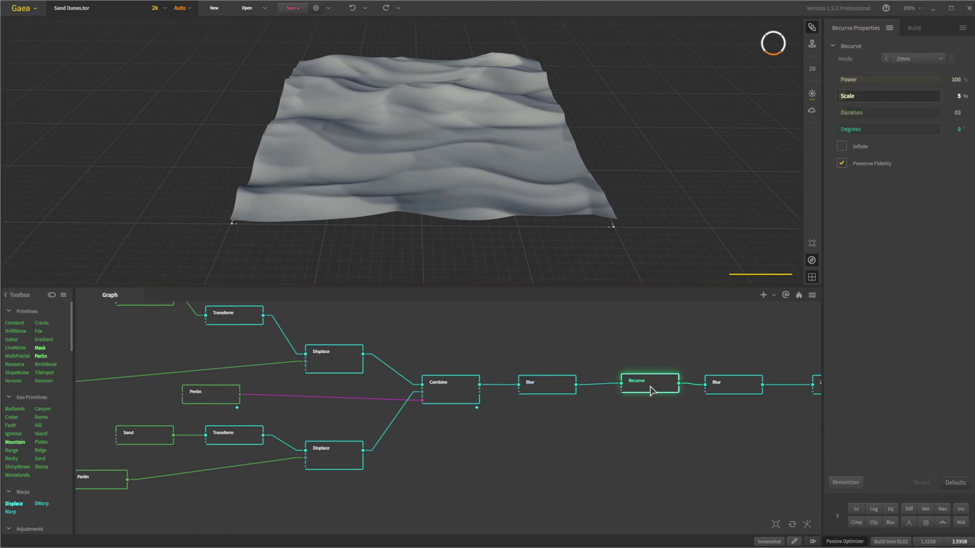
drag(357, 213, 359, 166)
scroll(416, 98, up, 4)
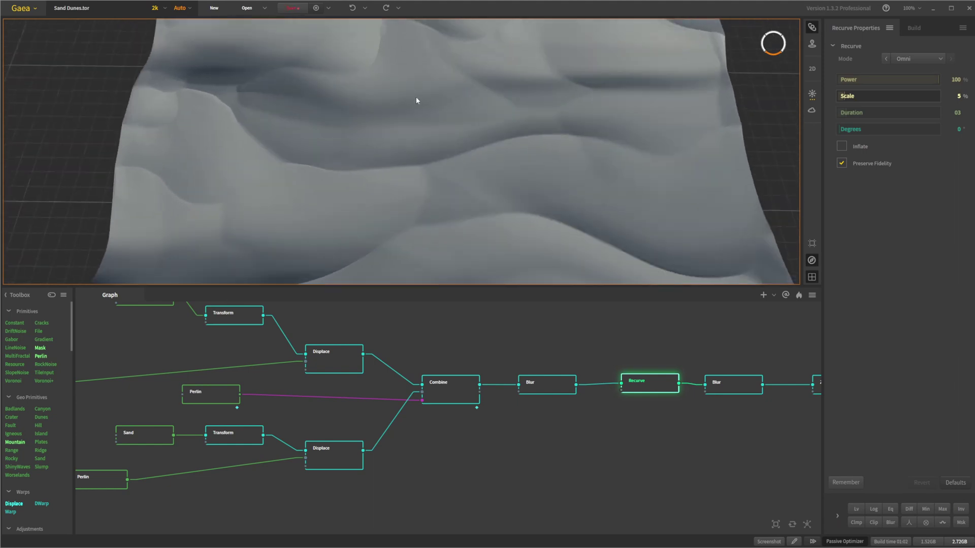
click(566, 388)
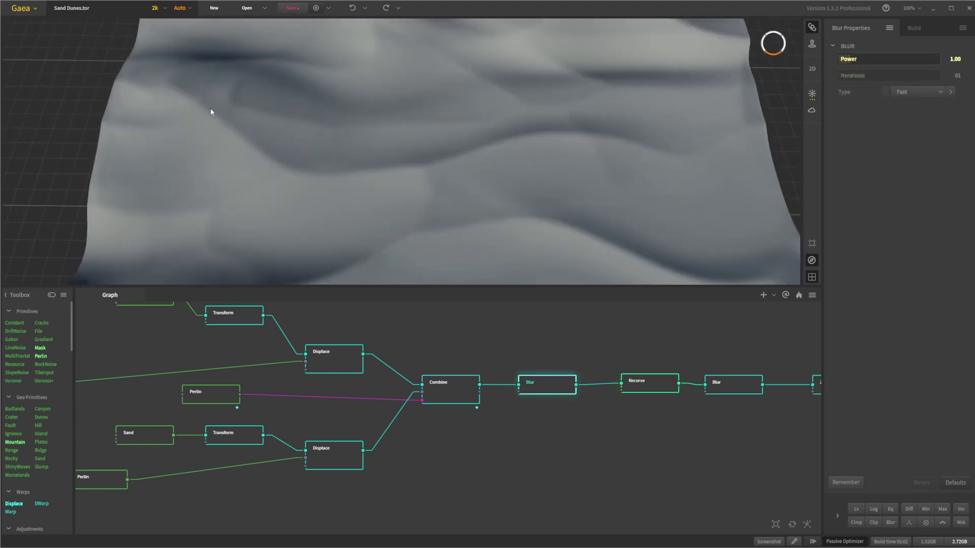
click(658, 382)
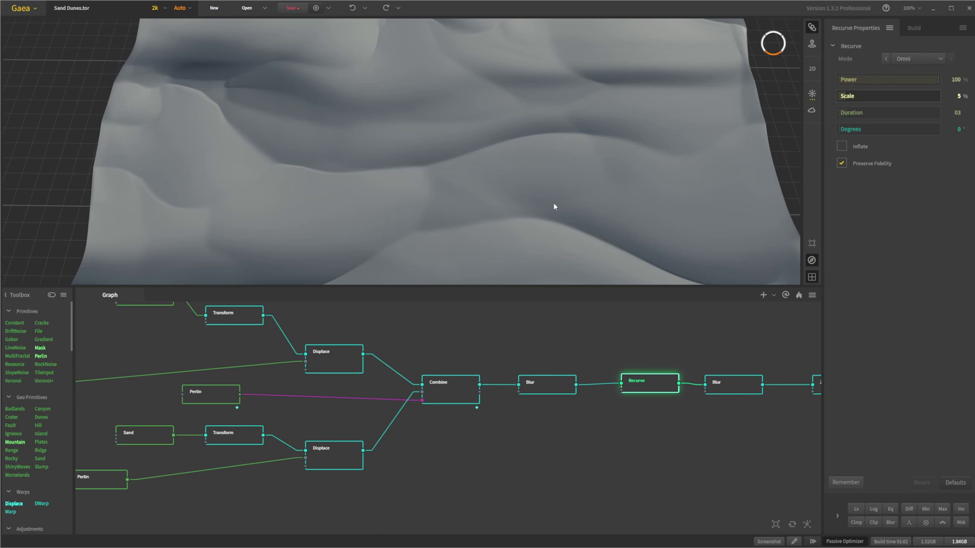
drag(508, 149, 490, 191)
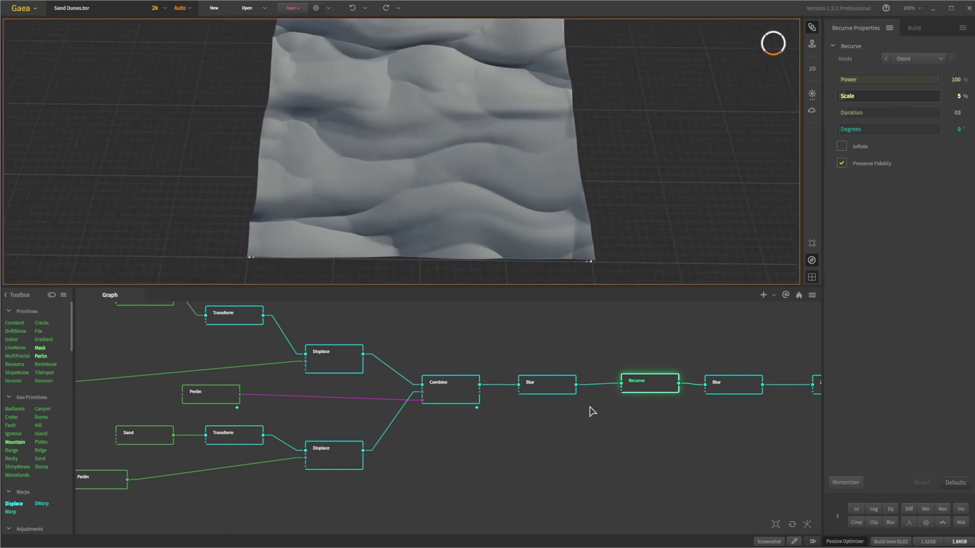
Compare the second Blur after the Recurve with the Recurve result, both from afar and close up
middle_drag(643, 446, 547, 439)
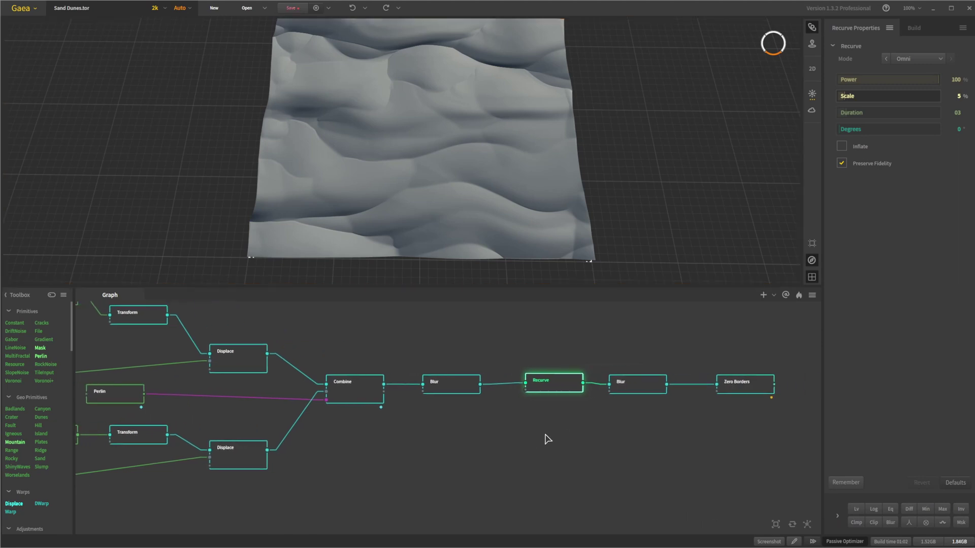
click(629, 389)
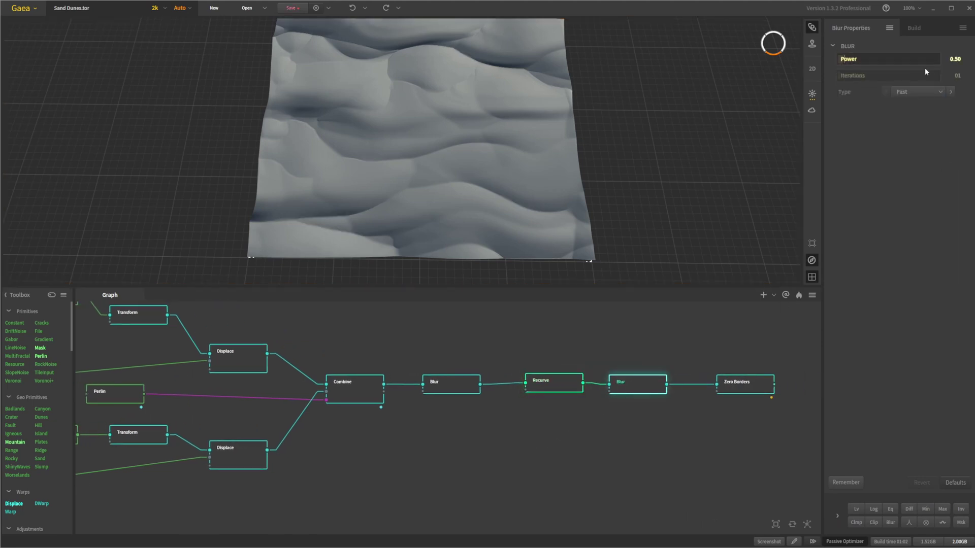
click(547, 389)
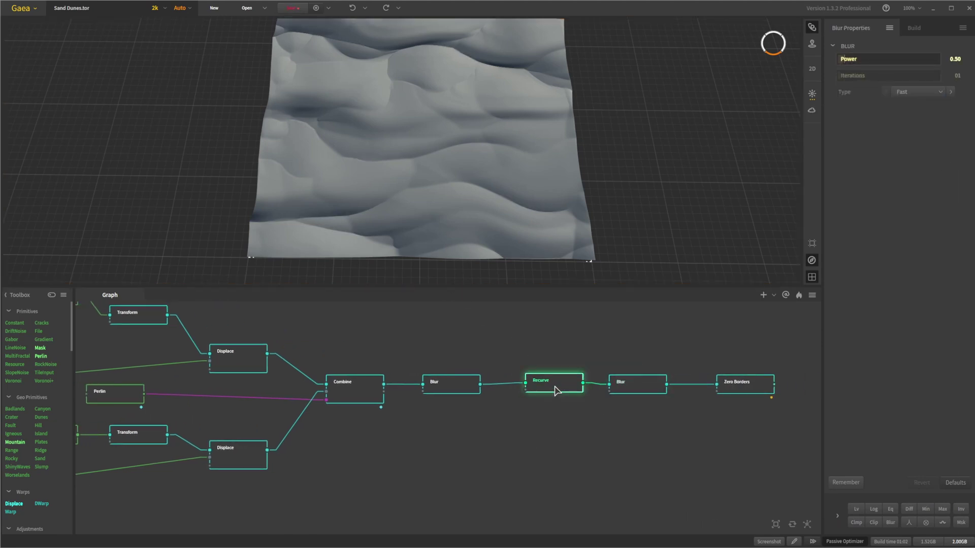
click(644, 393)
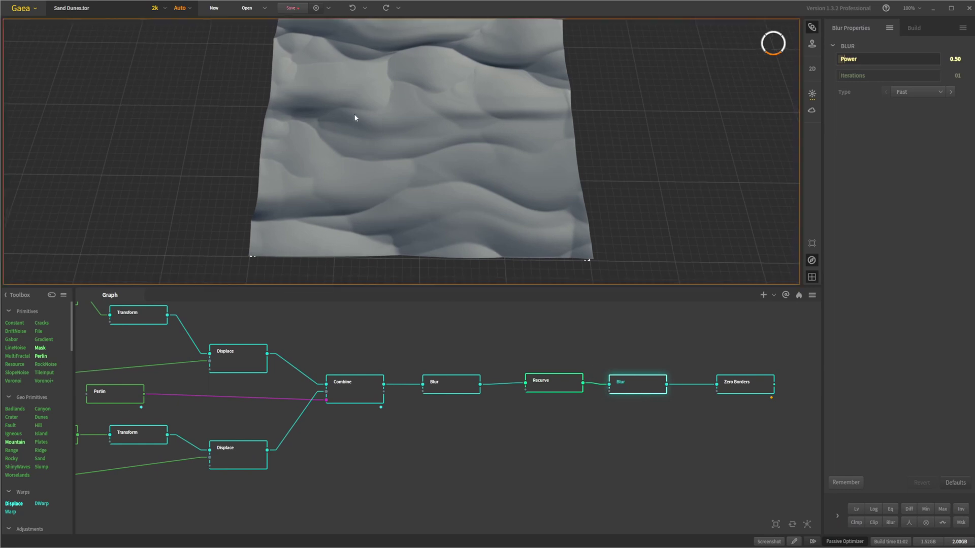
scroll(354, 115, up, 5)
click(577, 386)
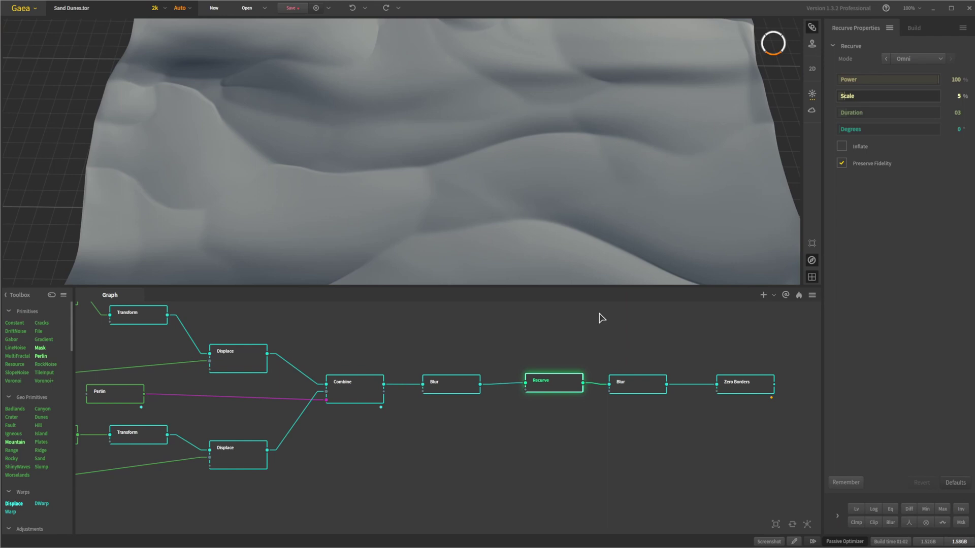
drag(642, 385, 638, 384)
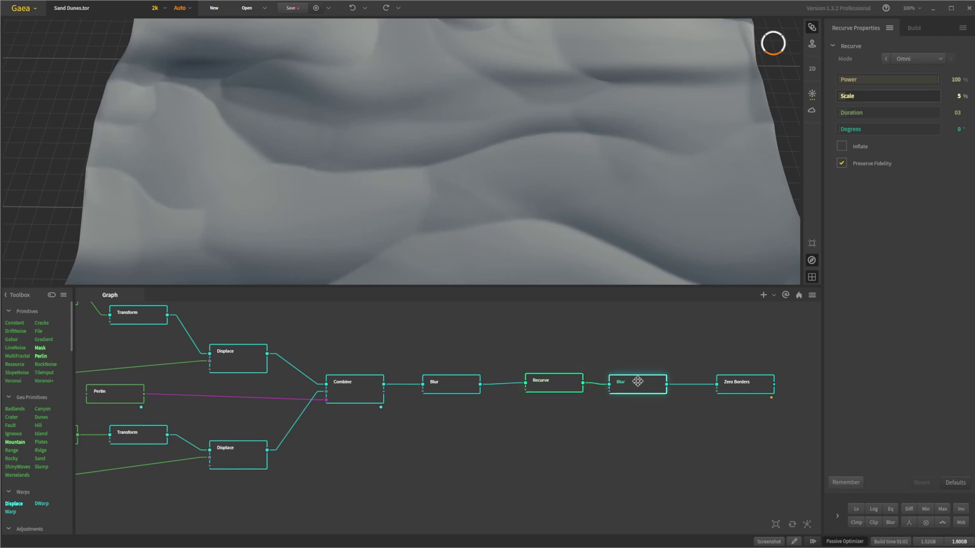
Inspect the Zero Borders node's settings and its effect along the edges of the dune terrain
click(752, 391)
scroll(394, 242, down, 5)
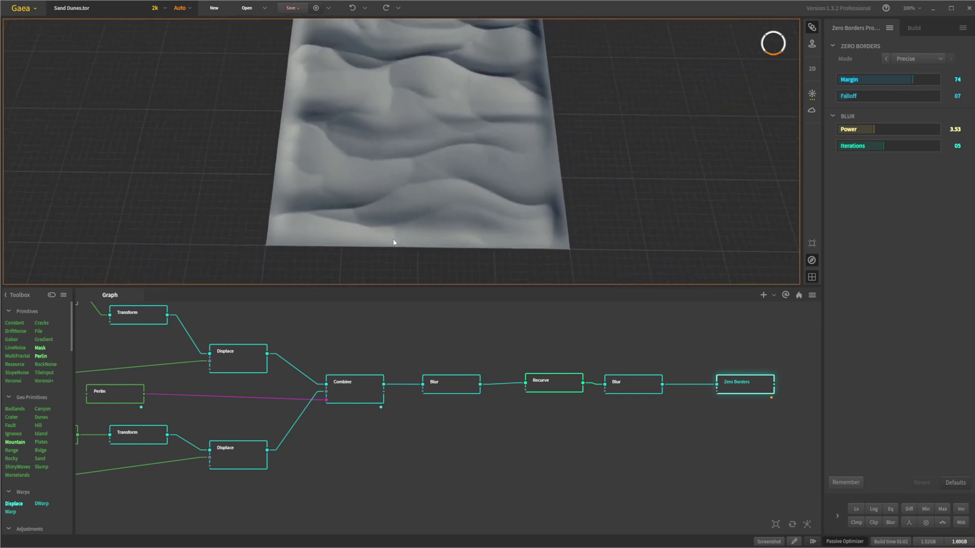
mouse_move(394, 242)
mouse_down()
mouse_move(407, 136)
mouse_move(403, 232)
mouse_up()
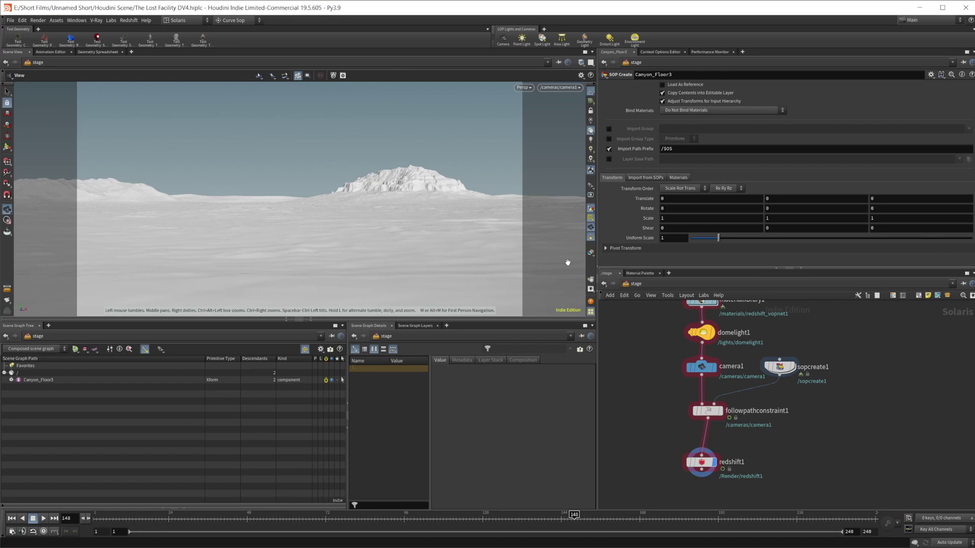
Switch to Houdini and examine the canyon floor and surrounding hills from above, outside the camera view
drag(283, 225, 314, 205)
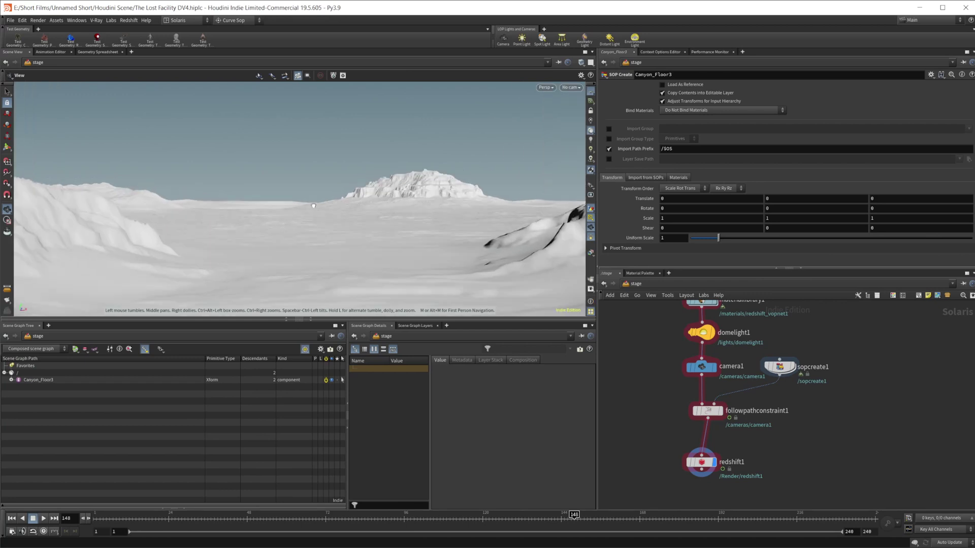
right_drag(313, 205, 314, 241)
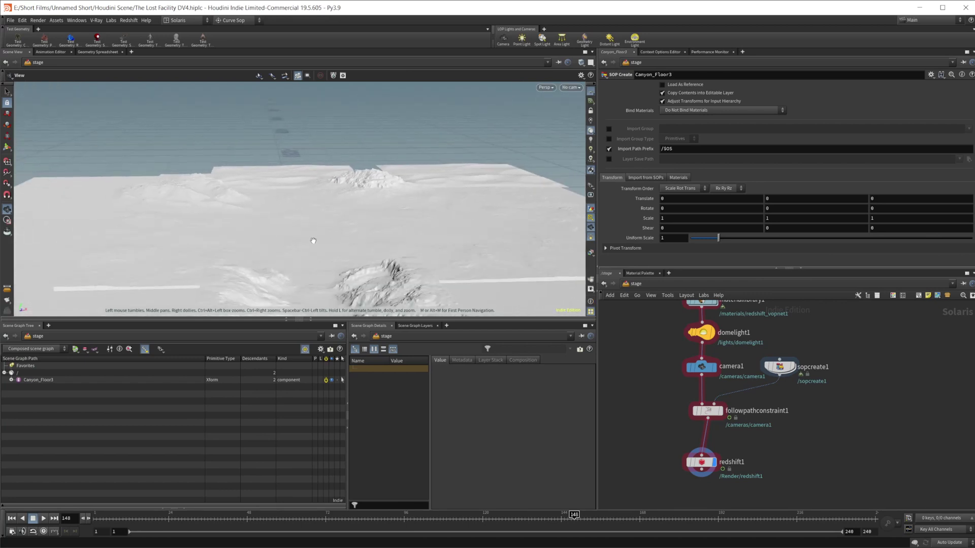
mouse_move(335, 236)
mouse_down()
mouse_move(337, 217)
mouse_move(301, 222)
mouse_move(336, 226)
mouse_up()
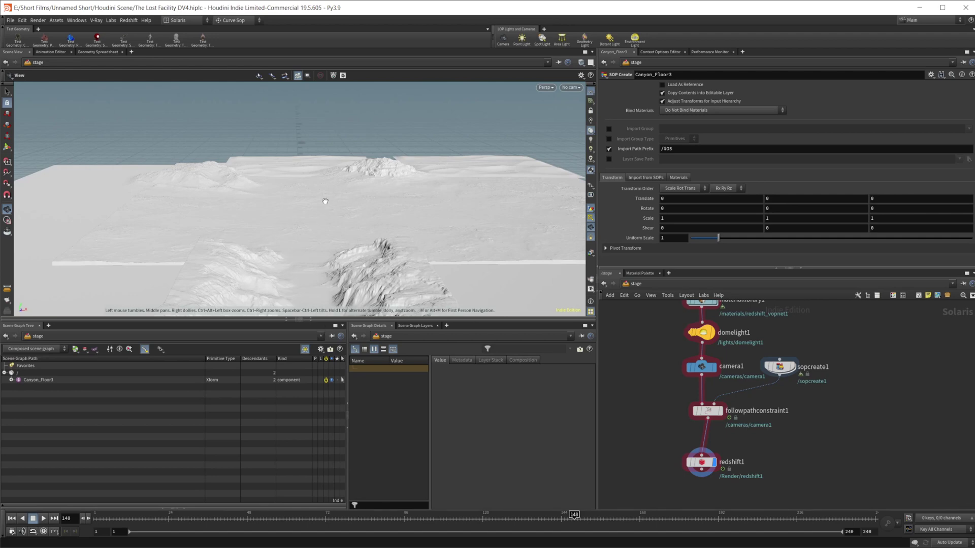
right_drag(301, 212, 335, 213)
scroll(335, 212, up, 4)
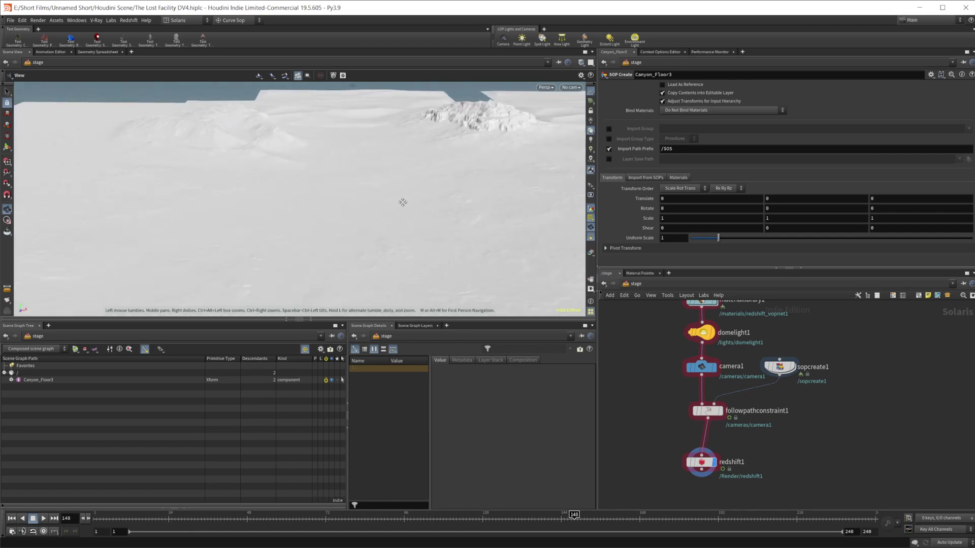
Examine the distant dunes and mountains, the desert floor and the foreground canyon walls from several heights in the free view
drag(395, 236, 309, 233)
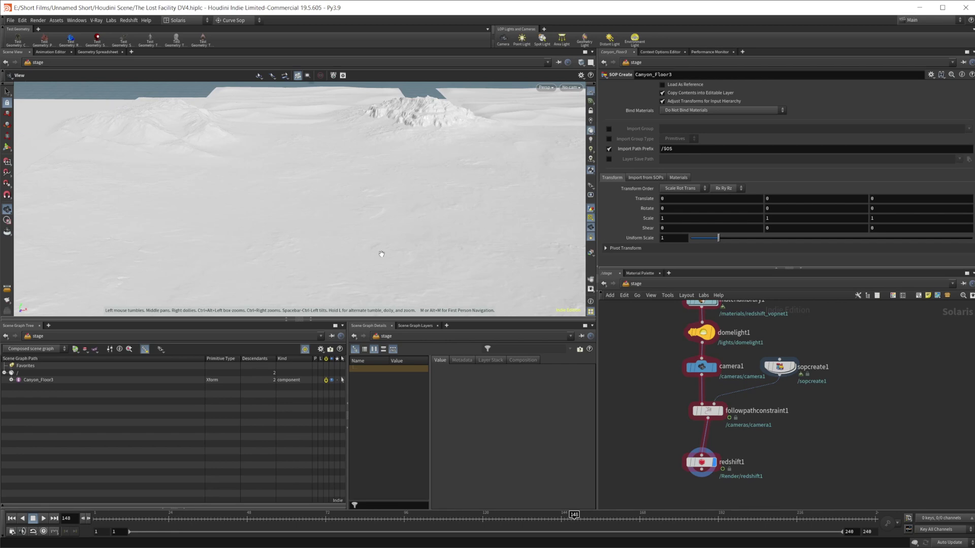
drag(382, 229, 391, 211)
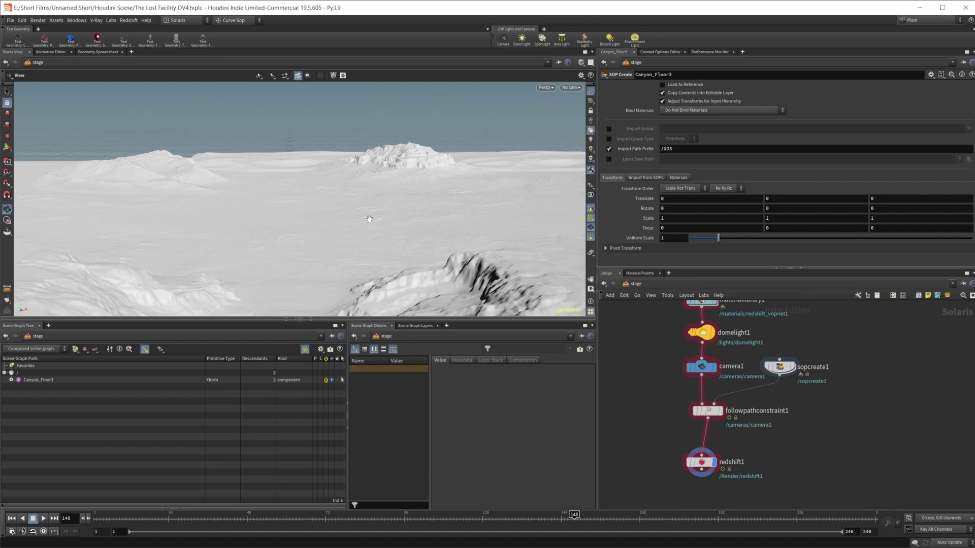
drag(360, 217, 374, 206)
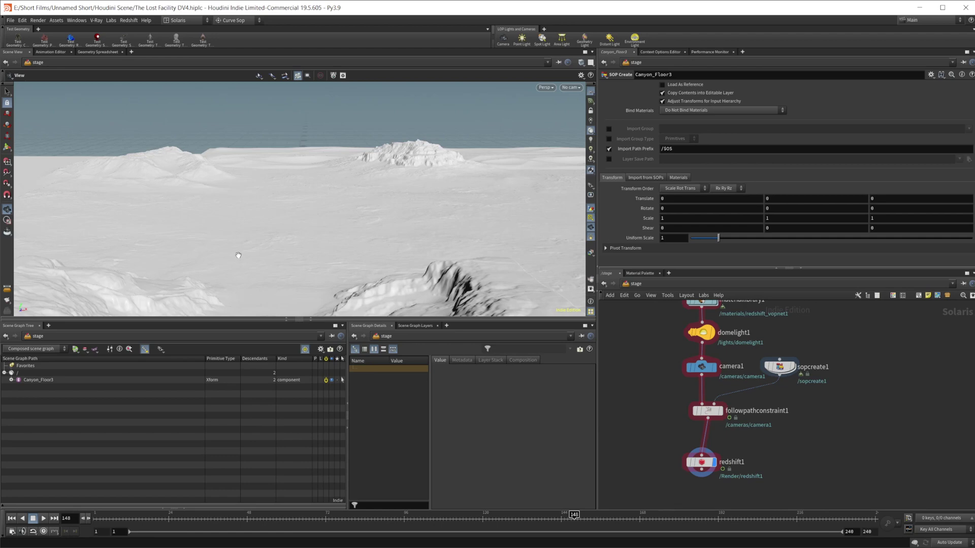
mouse_move(402, 217)
mouse_down()
mouse_move(370, 213)
mouse_move(391, 228)
mouse_up()
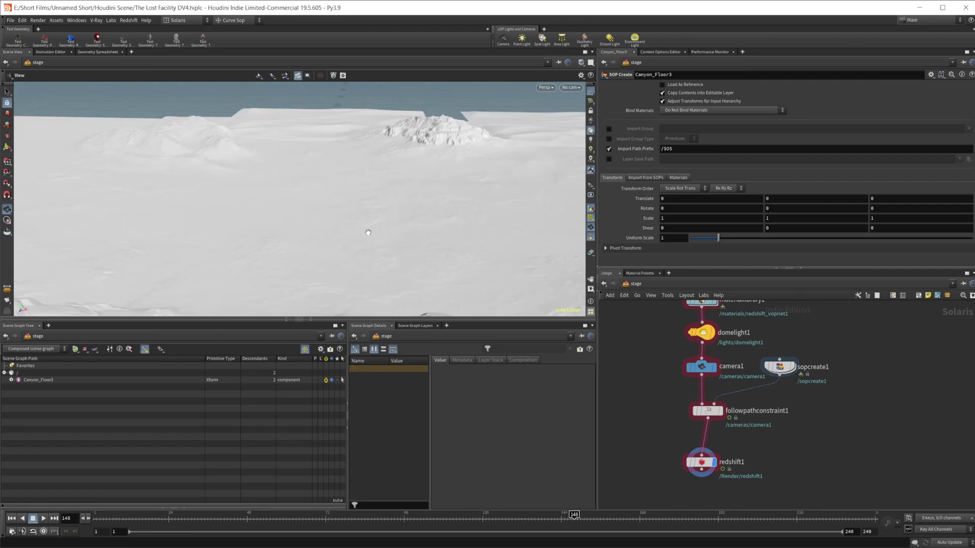
drag(296, 229, 290, 227)
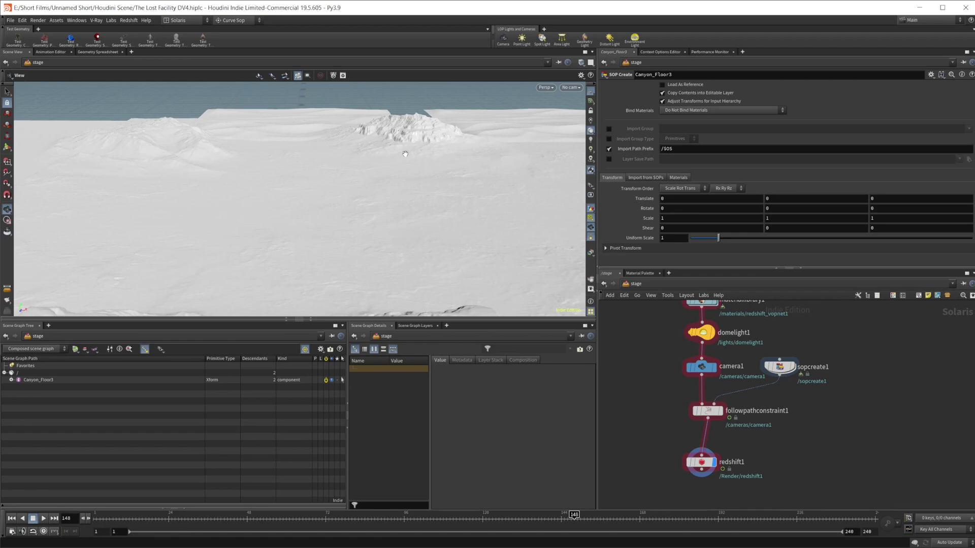
scroll(397, 166, down, 3)
middle_drag(381, 201, 381, 150)
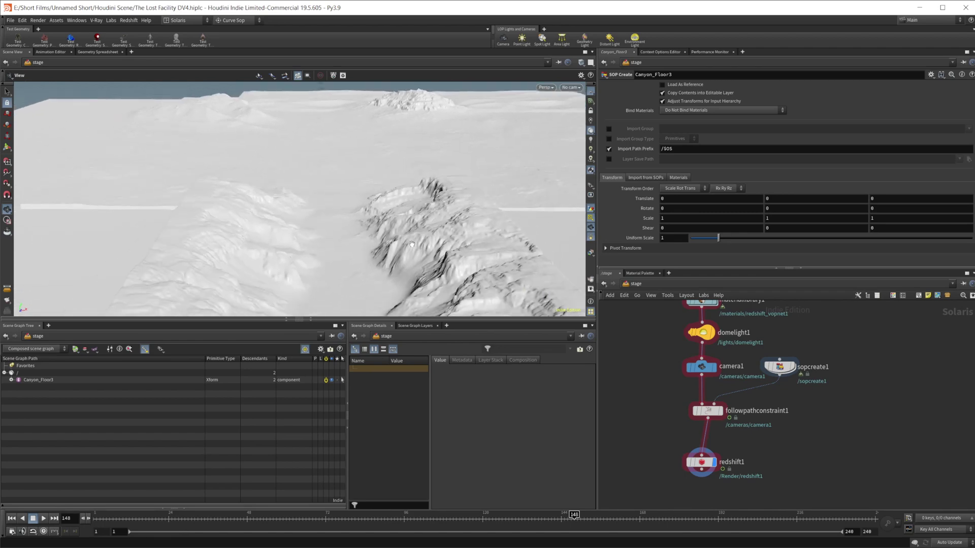
drag(369, 222, 404, 251)
drag(371, 183, 358, 219)
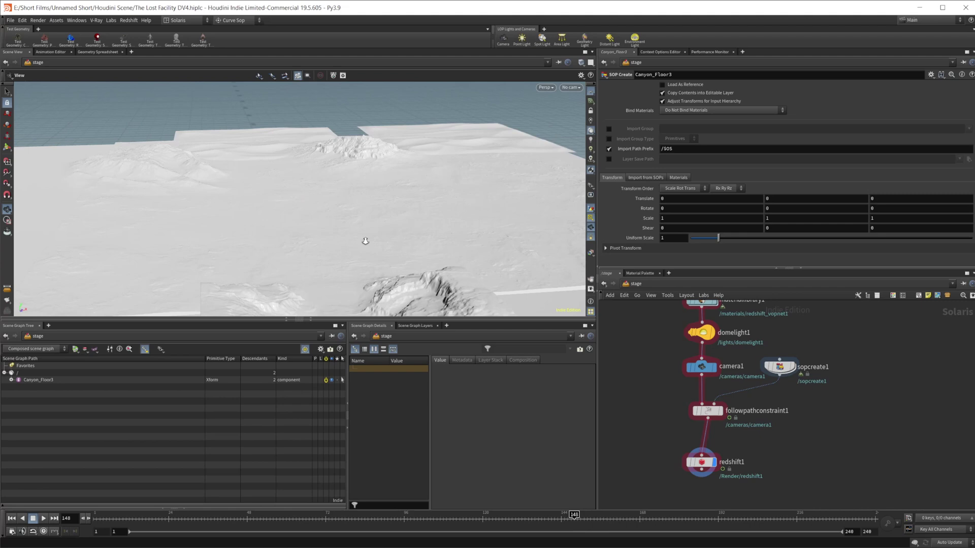
drag(365, 242, 453, 216)
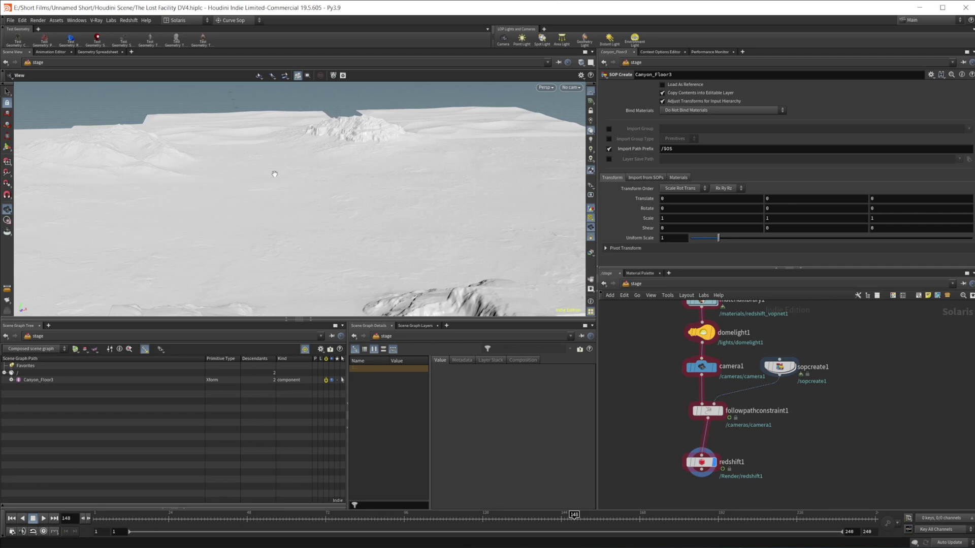
drag(290, 192, 328, 215)
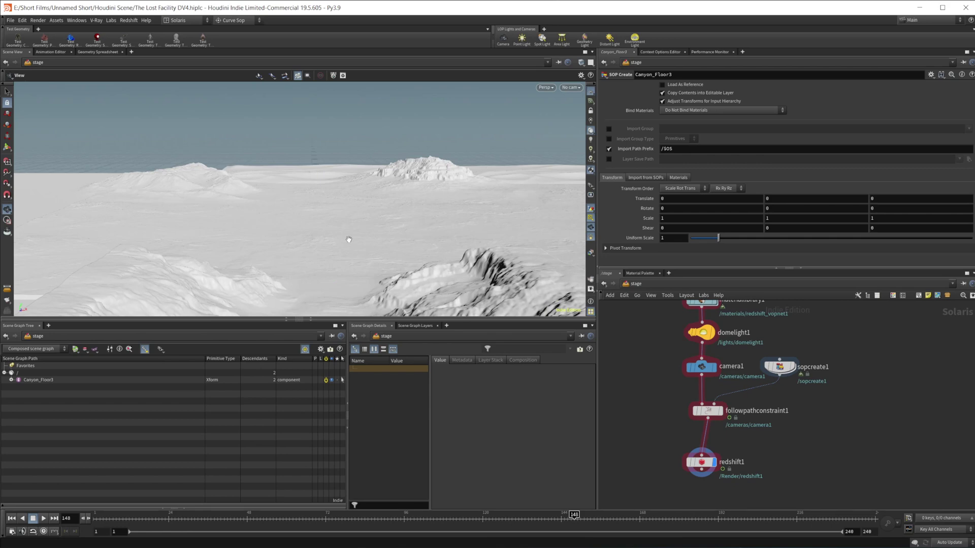
Open the Canyon_Floor3 geometry network and inspect the settings of the heightfield_file6 and heightfield_file5 nodes
middle_drag(820, 333, 841, 425)
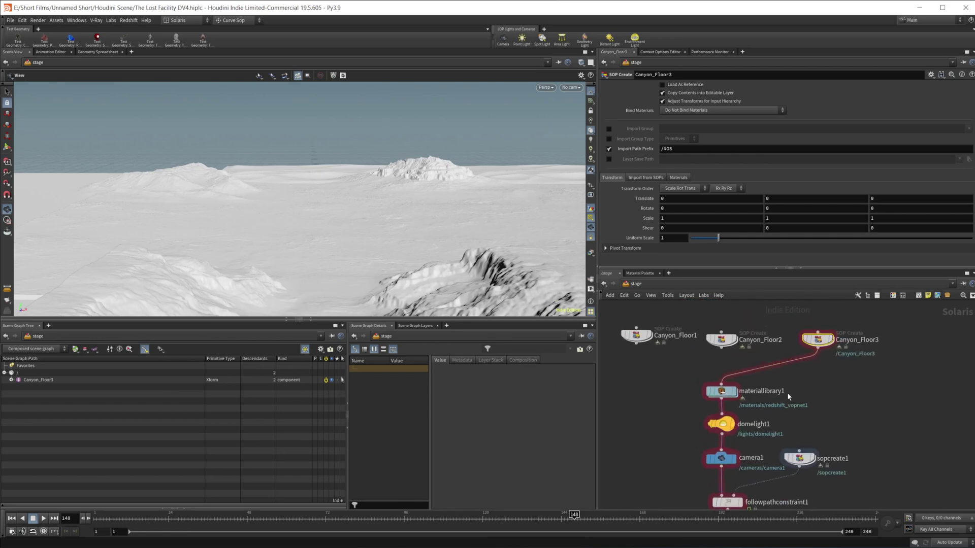
double_click(824, 342)
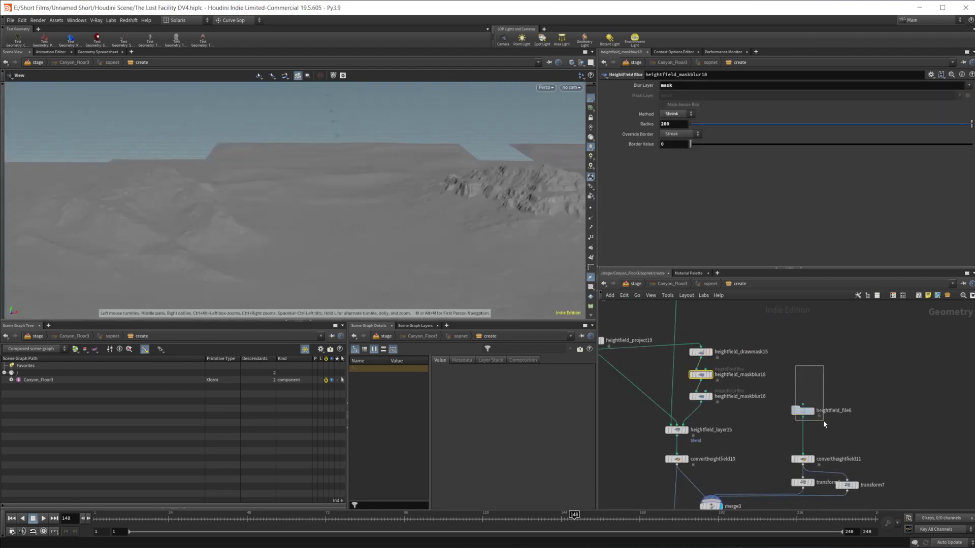
drag(823, 421, 824, 422)
middle_drag(809, 390, 917, 419)
middle_drag(640, 406, 698, 482)
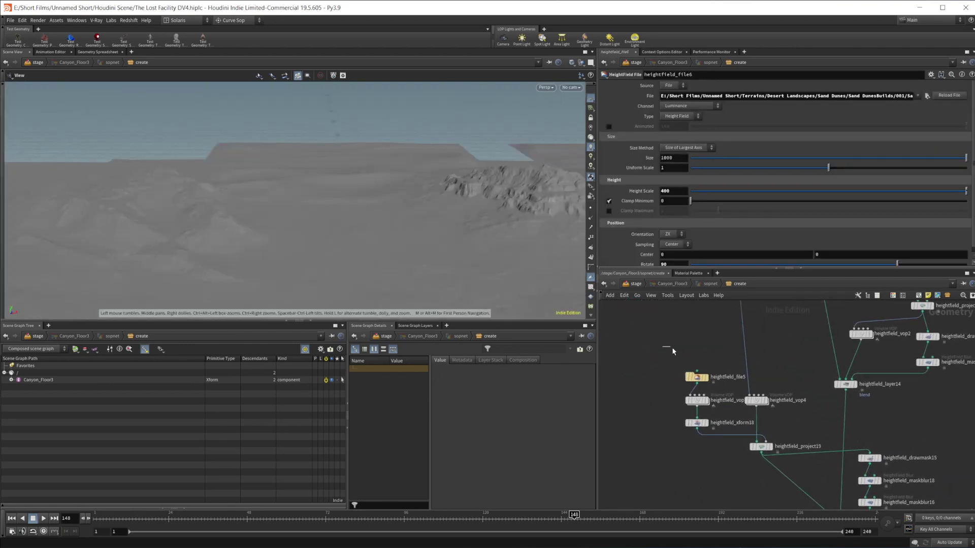
drag(672, 348, 726, 388)
middle_drag(953, 432, 748, 478)
scroll(749, 476, down, 2)
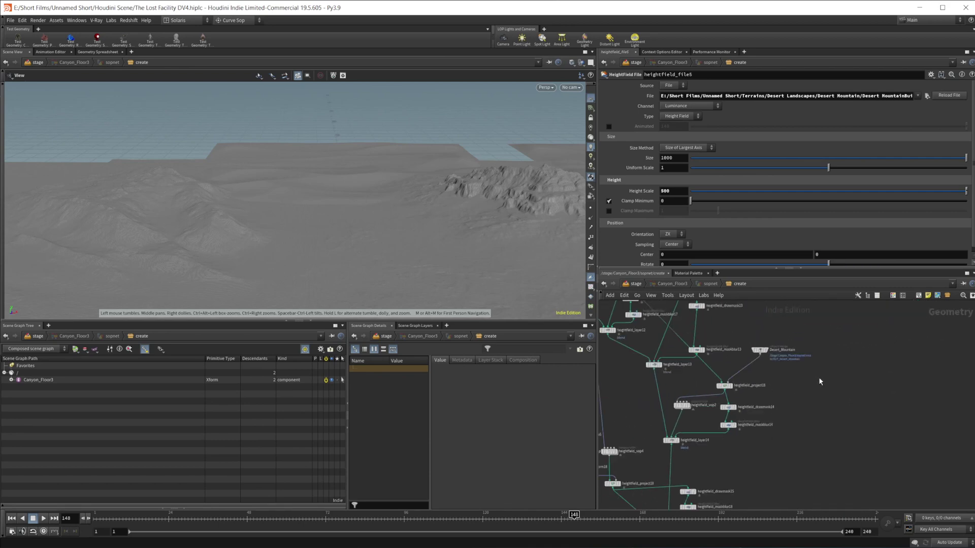
Display the desert mountain heightfield from the heightfield_file5 node on its own
middle_drag(820, 339, 896, 273)
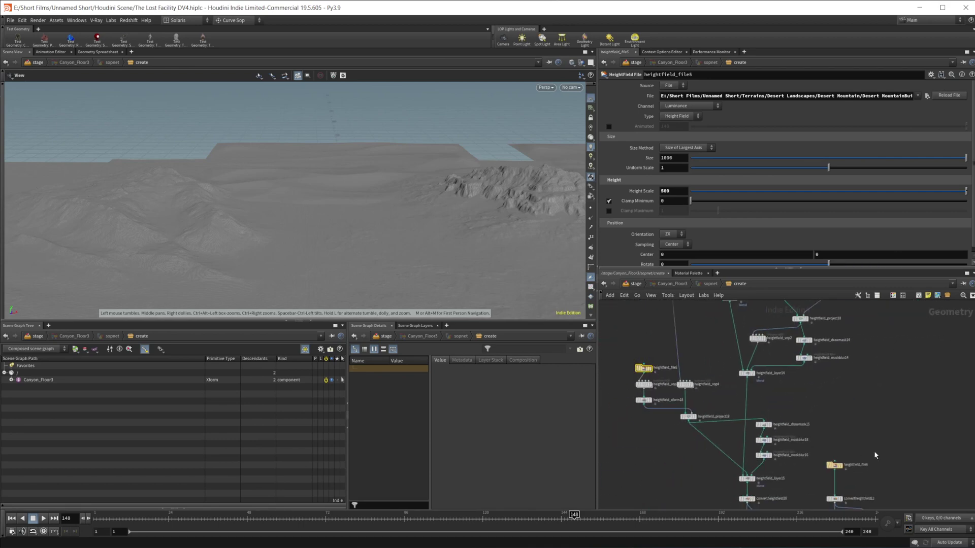
middle_drag(874, 401, 860, 431)
middle_drag(653, 405, 719, 370)
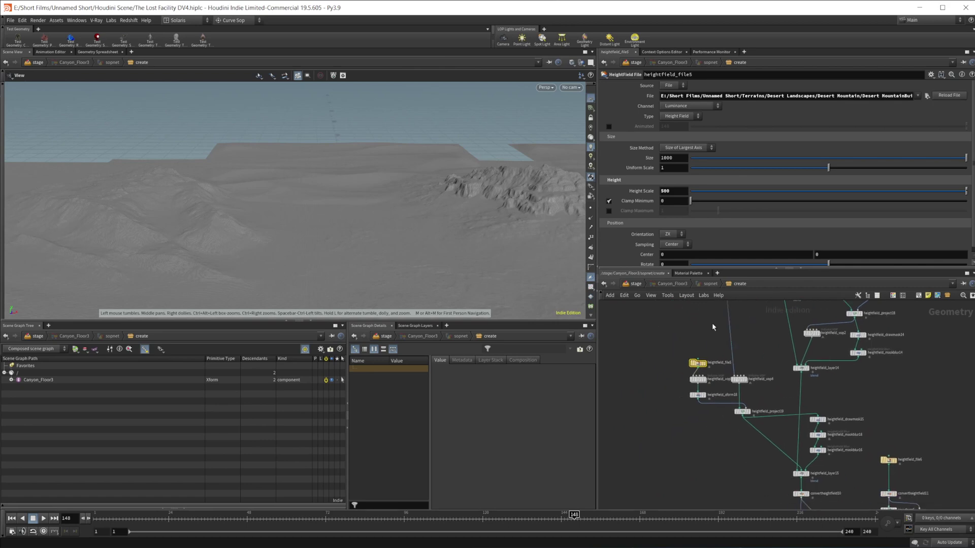
scroll(697, 375, up, 2)
scroll(699, 366, up, 3)
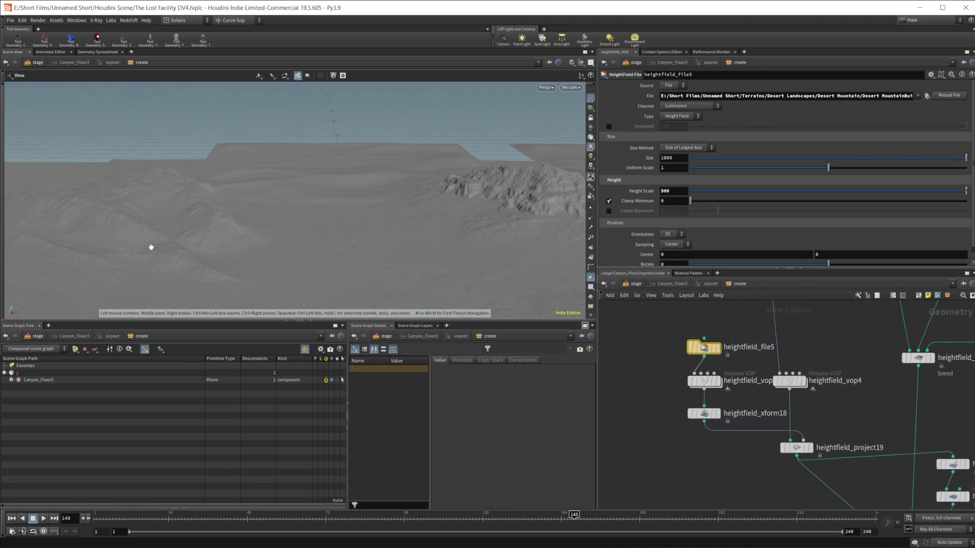
click(718, 347)
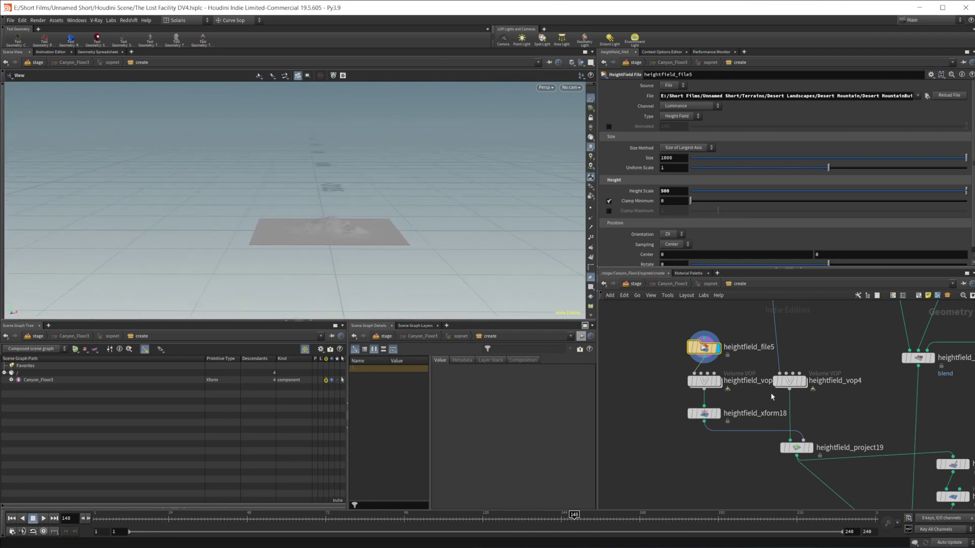
Switch the display to the merge3 node and examine the combined landscape from the canyon to the horizon
middle_drag(882, 387, 695, 388)
middle_drag(887, 415, 873, 337)
scroll(873, 335, down, 4)
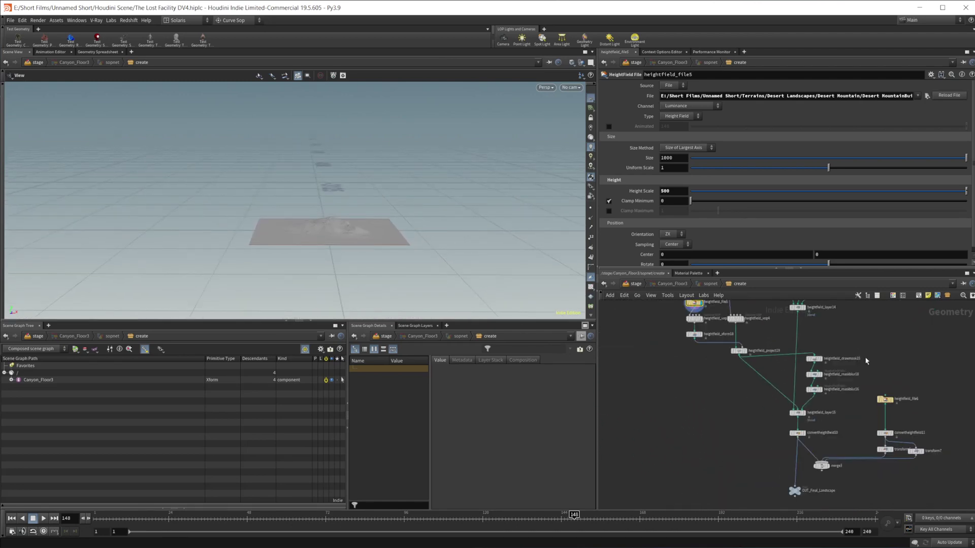
middle_drag(853, 408, 808, 375)
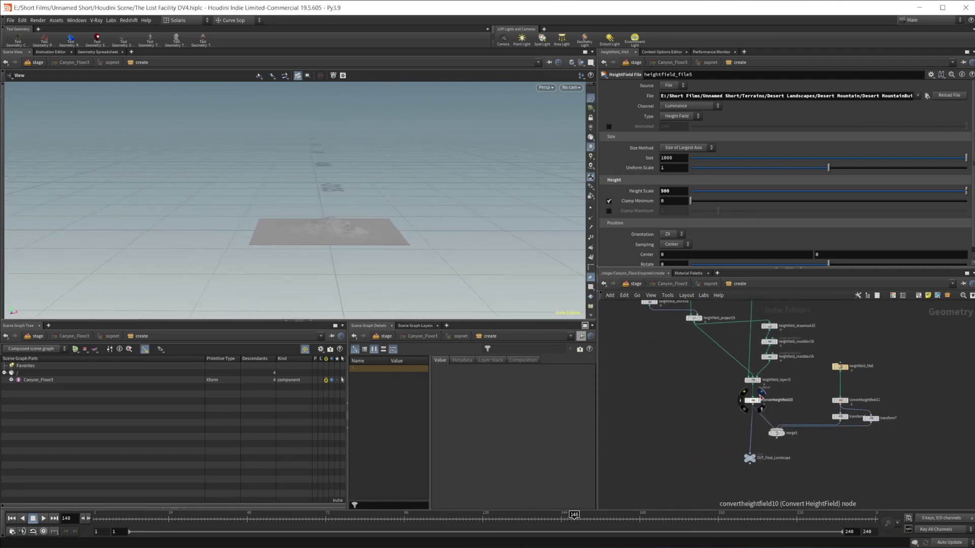
mouse_move(777, 435)
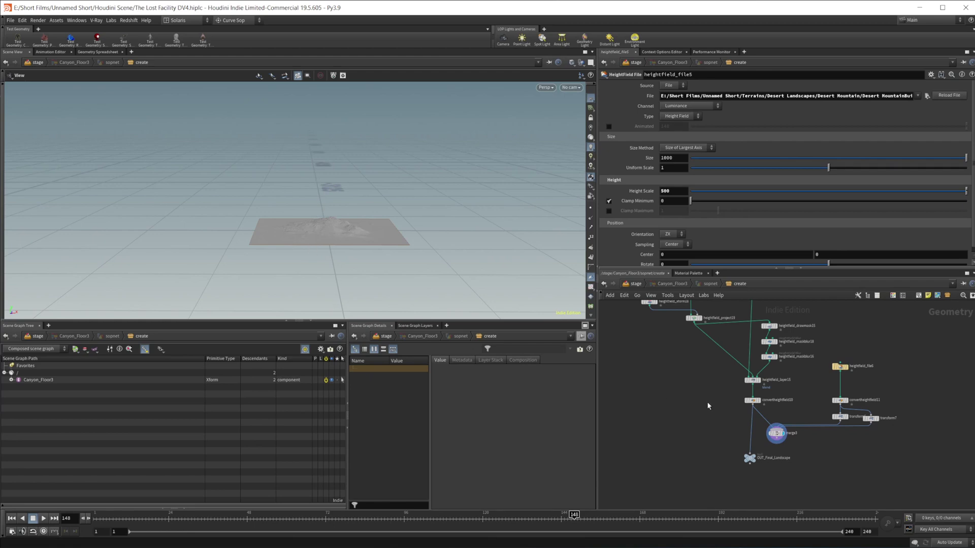
right_drag(423, 220, 523, 187)
middle_drag(409, 210, 390, 270)
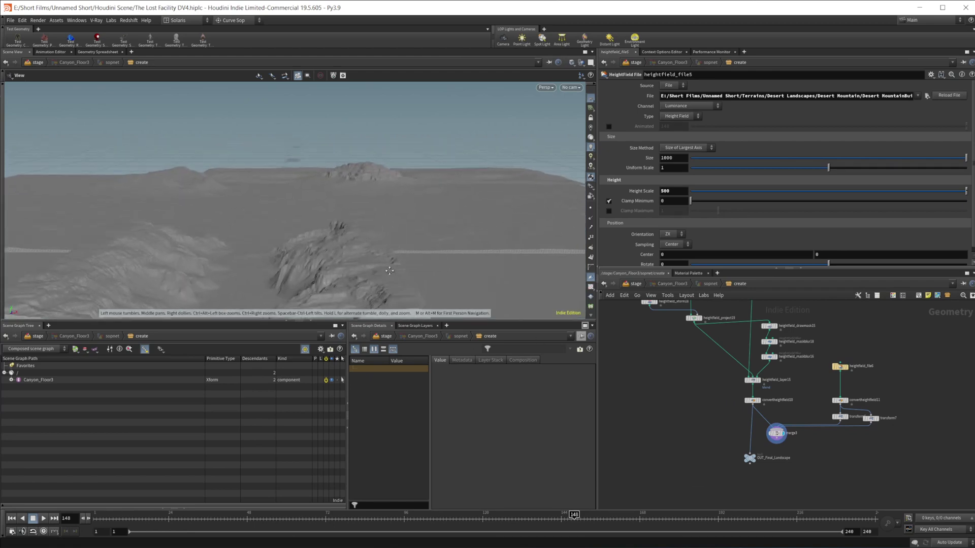
drag(390, 271, 394, 160)
drag(419, 249, 425, 285)
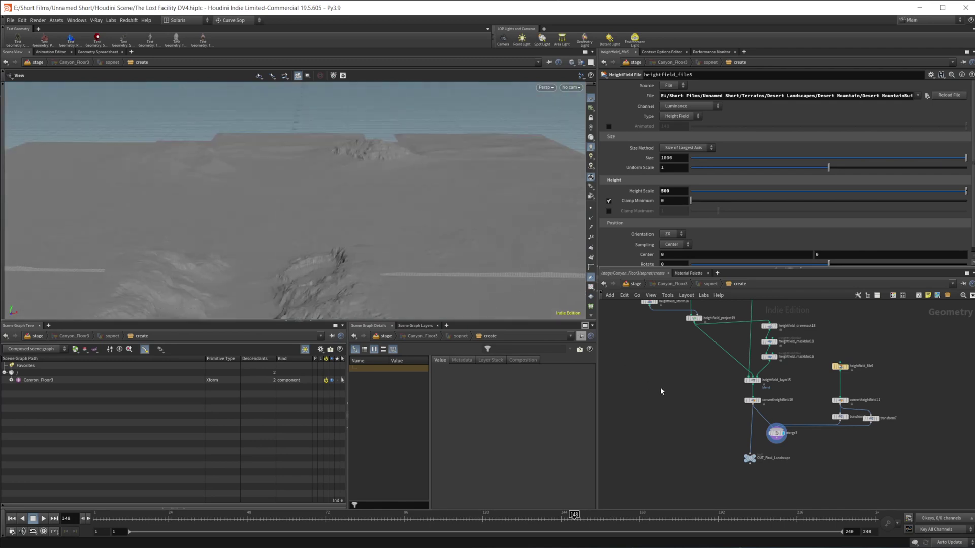
Find the heightfield1 node in the red canyon network box and inspect its grid spacing and size
middle_drag(727, 367, 768, 505)
scroll(692, 350, down, 3)
middle_drag(692, 346, 726, 503)
middle_drag(717, 390, 736, 509)
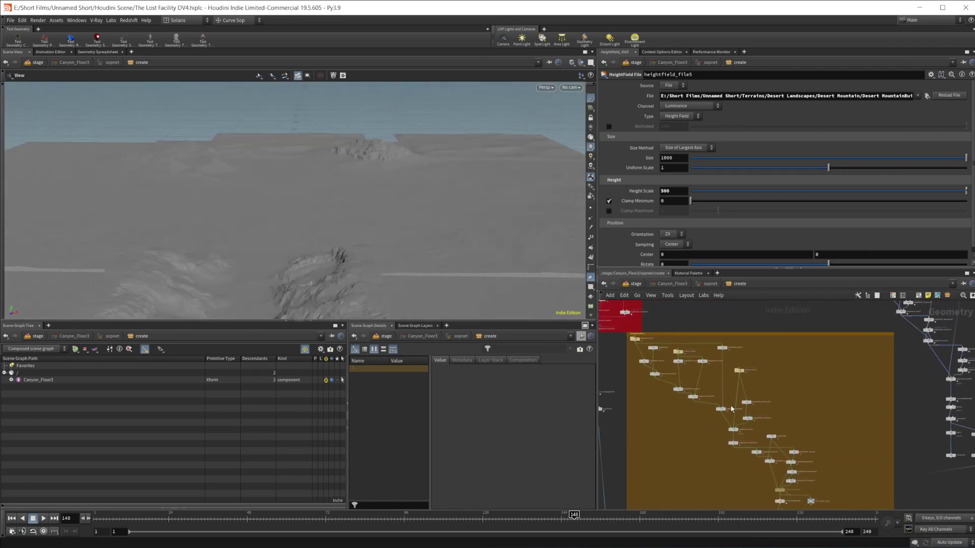
middle_drag(683, 325, 765, 394)
scroll(728, 343, up, 3)
scroll(716, 406, up, 4)
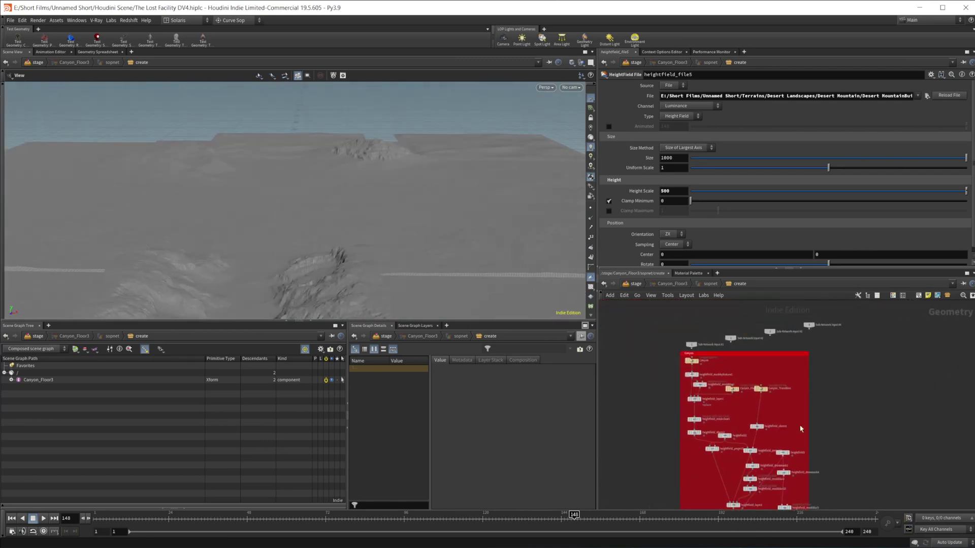
middle_drag(732, 422, 732, 377)
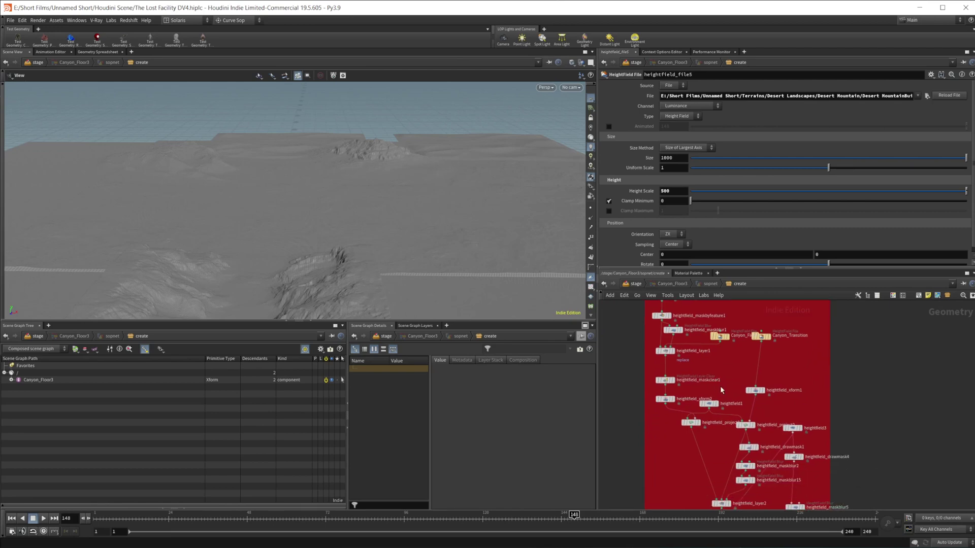
scroll(716, 389, up, 2)
mouse_move(710, 421)
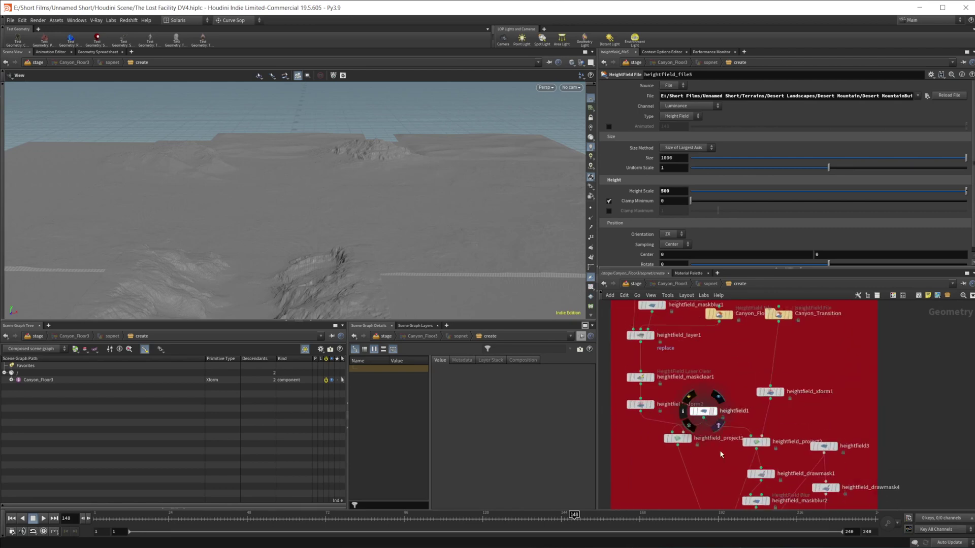
click(704, 412)
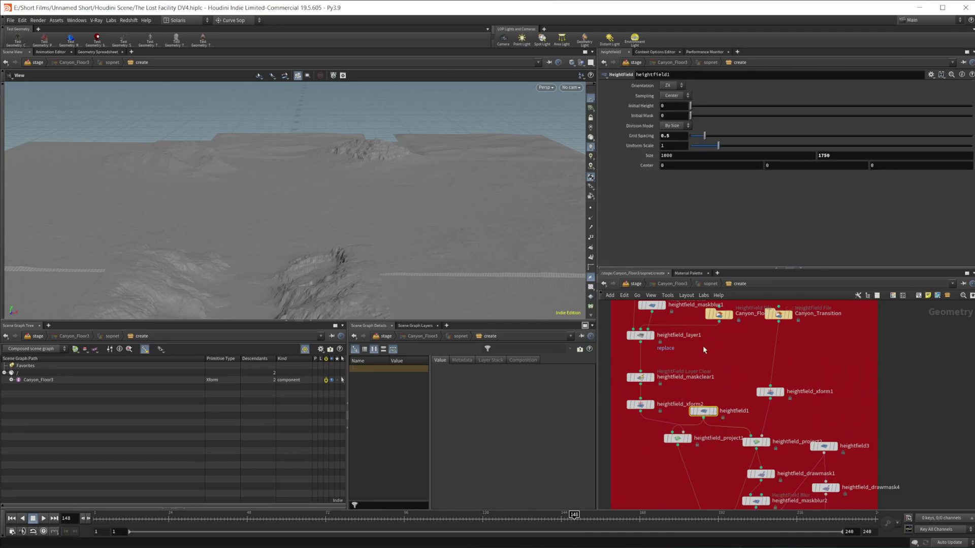
Inspect the settings of the Canyon_Floor1 file node and the heightfield4 node in the large desert floor network box
middle_drag(888, 419, 703, 367)
scroll(739, 419, down, 6)
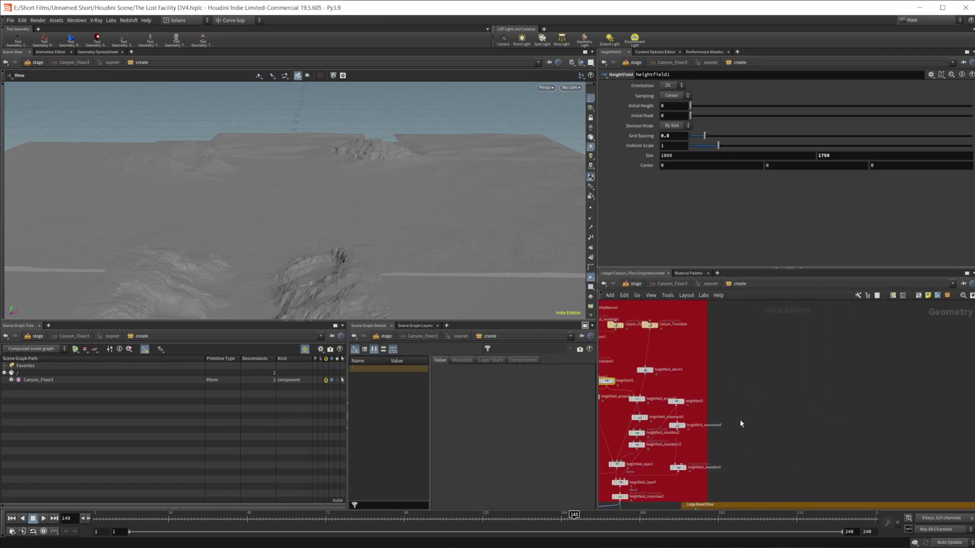
middle_drag(855, 392, 844, 411)
scroll(787, 413, up, 4)
middle_drag(781, 401, 849, 395)
scroll(848, 398, up, 2)
click(671, 375)
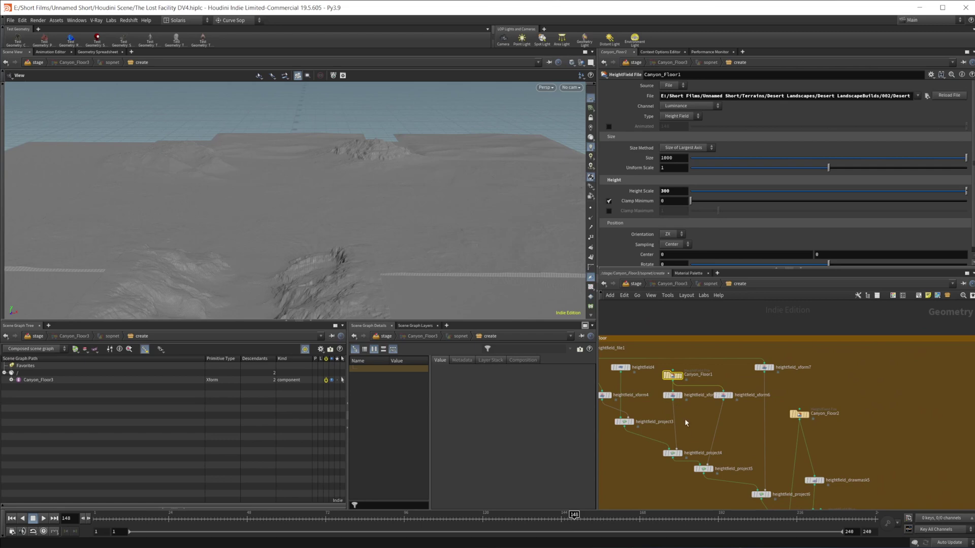
click(622, 368)
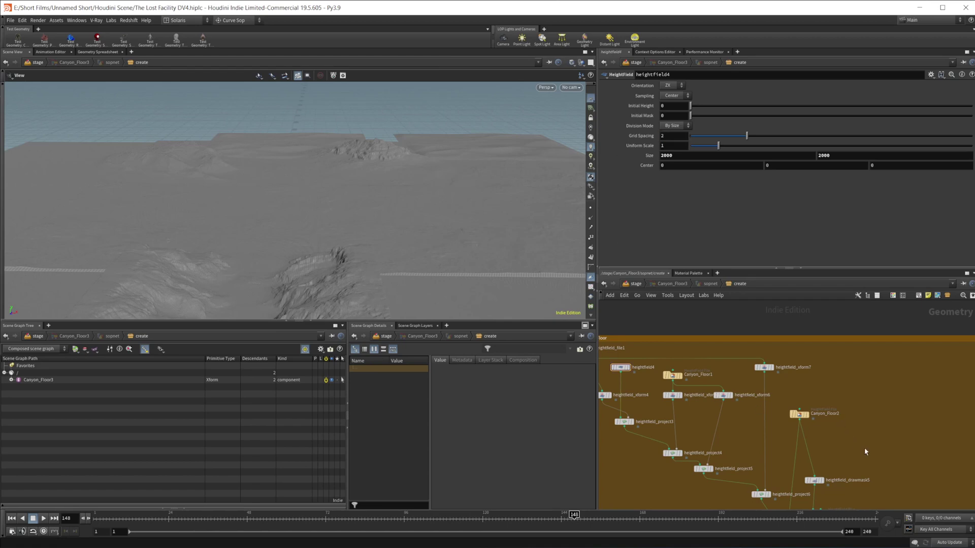
Examine the canyon mesh up close and inspect the grid spacing and size of the heightfield8 node in the final assembly
key(h)
middle_drag(869, 452, 796, 284)
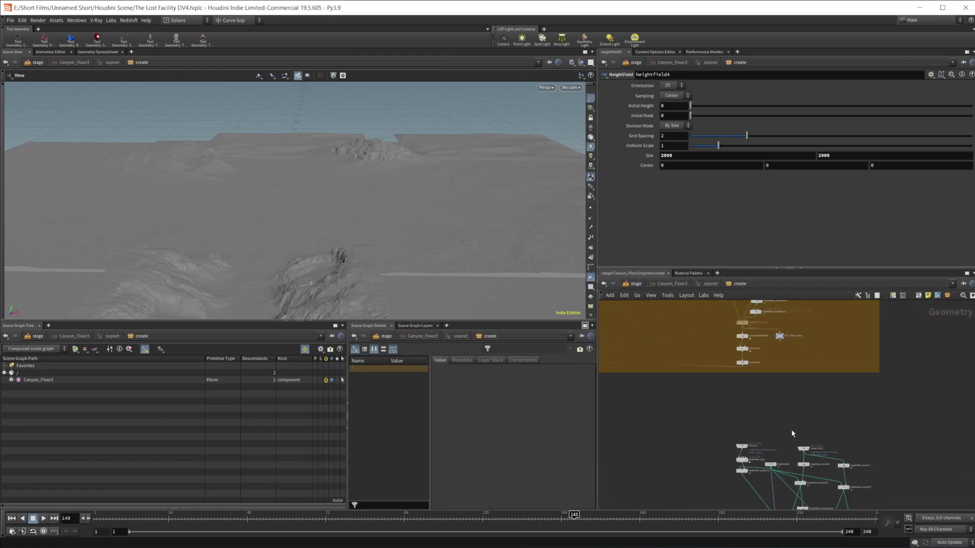
scroll(457, 239, up, 4)
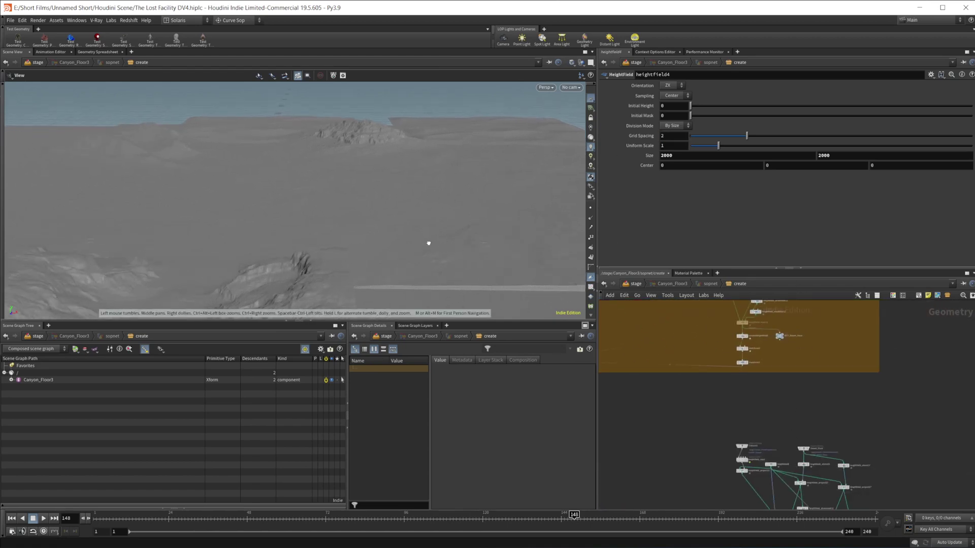
mouse_move(429, 243)
mouse_down()
mouse_move(443, 241)
mouse_move(421, 212)
mouse_move(432, 239)
mouse_up()
middle_drag(901, 407, 844, 311)
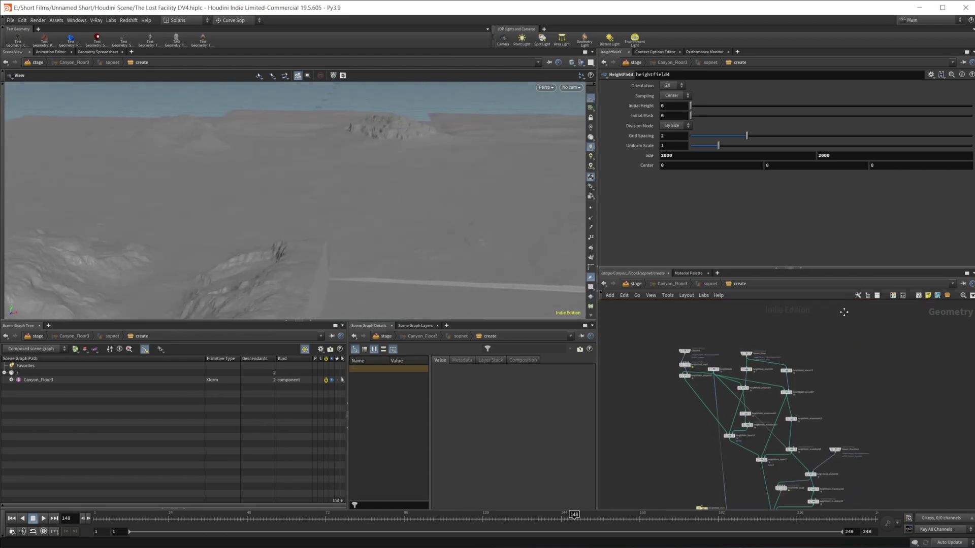
scroll(680, 349, up, 3)
drag(284, 228, 179, 239)
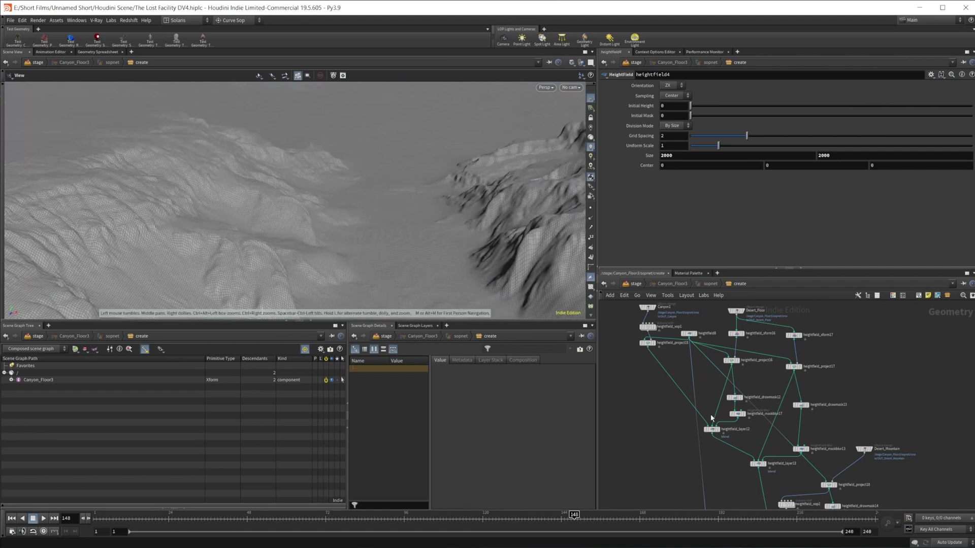
scroll(705, 386, up, 3)
middle_drag(700, 362, 716, 411)
click(700, 379)
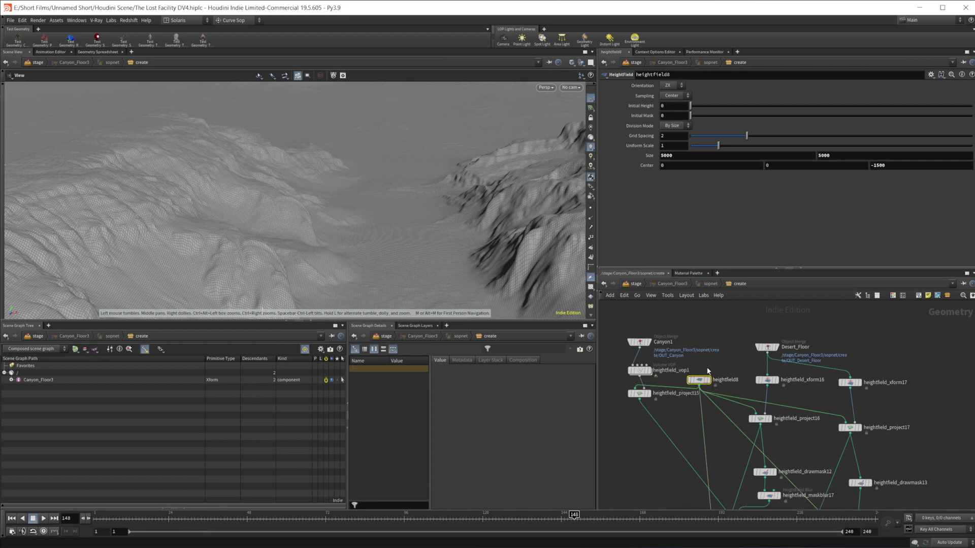
click(660, 136)
key(Return)
Examine the canyon's cut edges, both ridges and the surrounding desert from several angles in the merged landscape
right_drag(439, 182, 322, 202)
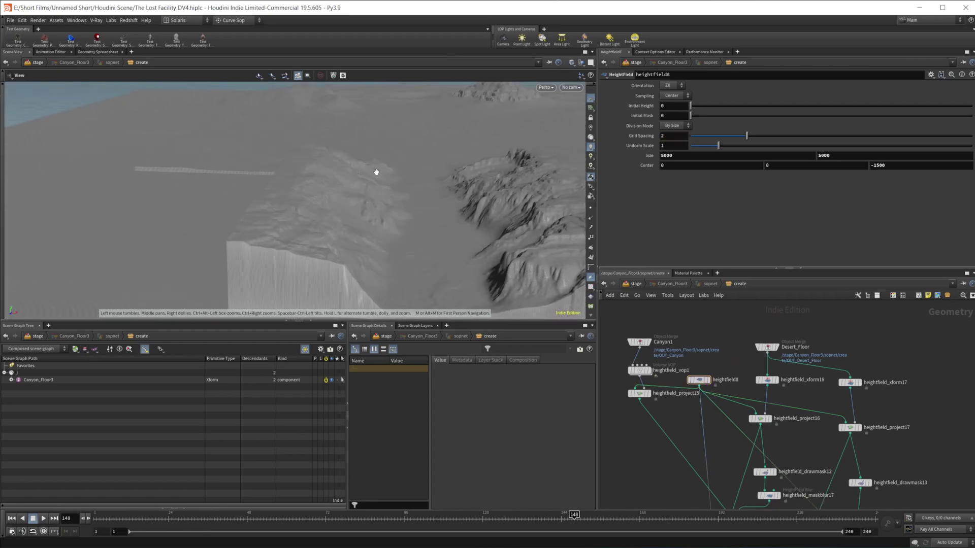
middle_drag(375, 172, 291, 234)
drag(365, 264, 382, 247)
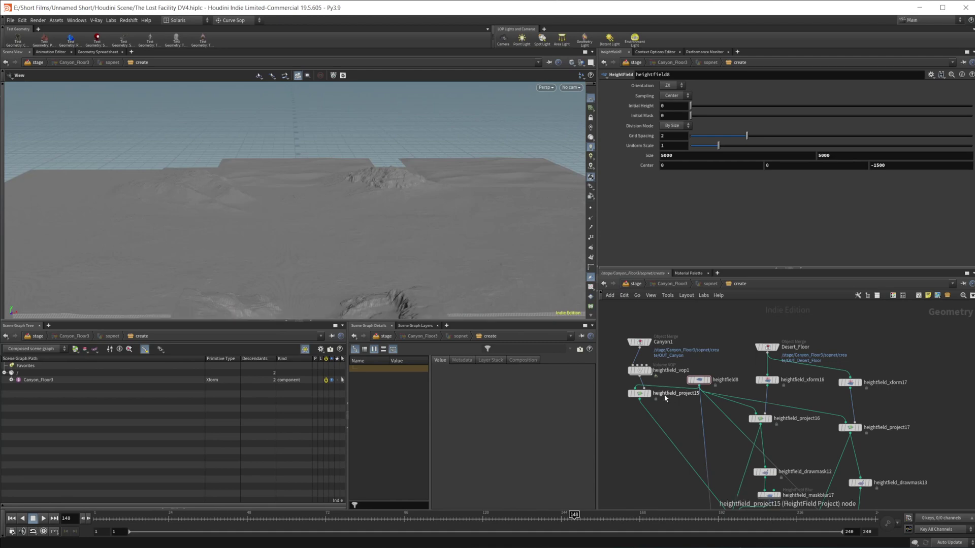
right_drag(380, 267, 370, 285)
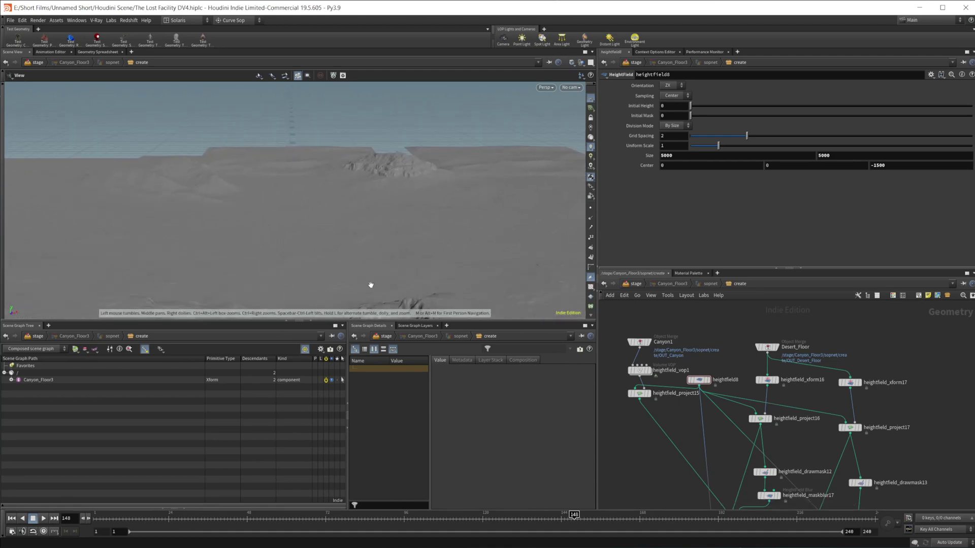
drag(370, 284, 503, 246)
right_drag(502, 245, 493, 244)
drag(493, 245, 355, 221)
drag(391, 299, 474, 283)
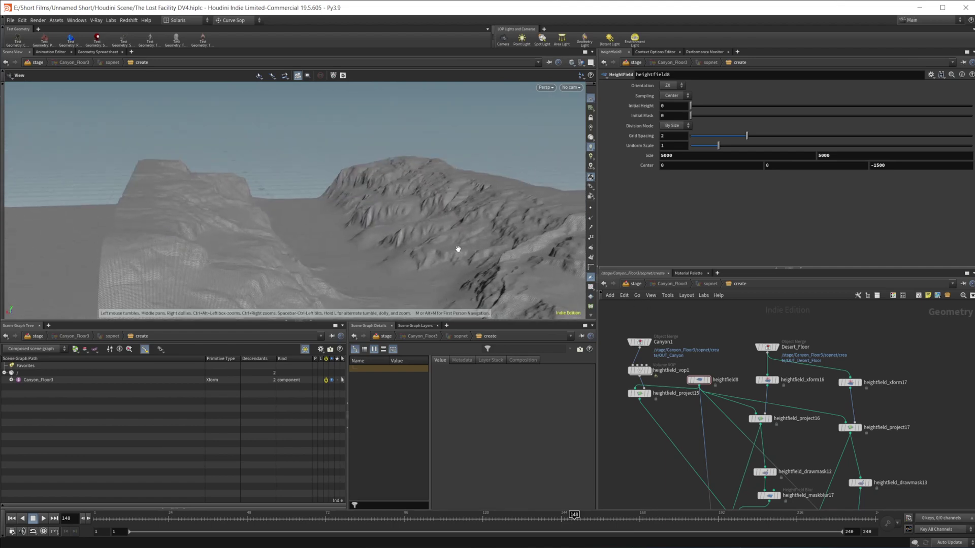
drag(457, 250, 159, 272)
drag(348, 188, 347, 252)
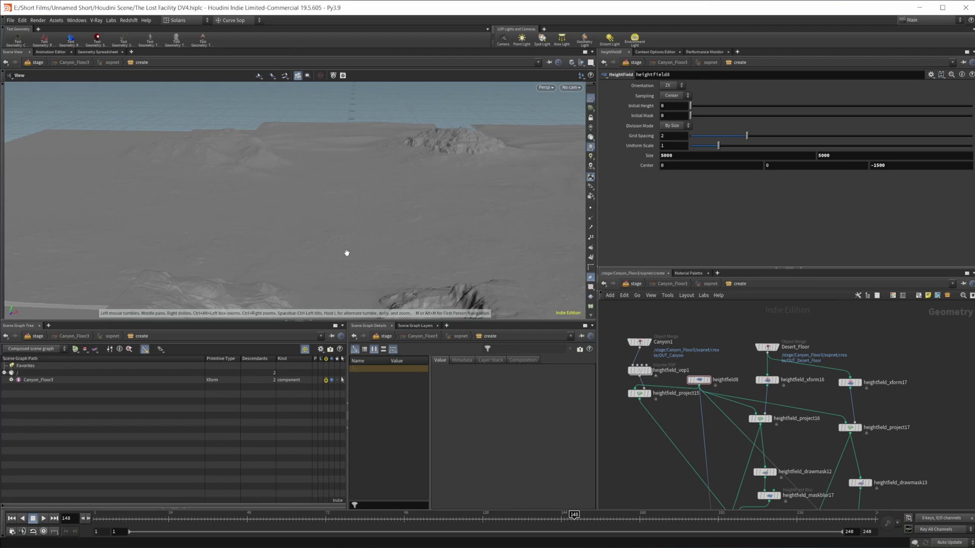